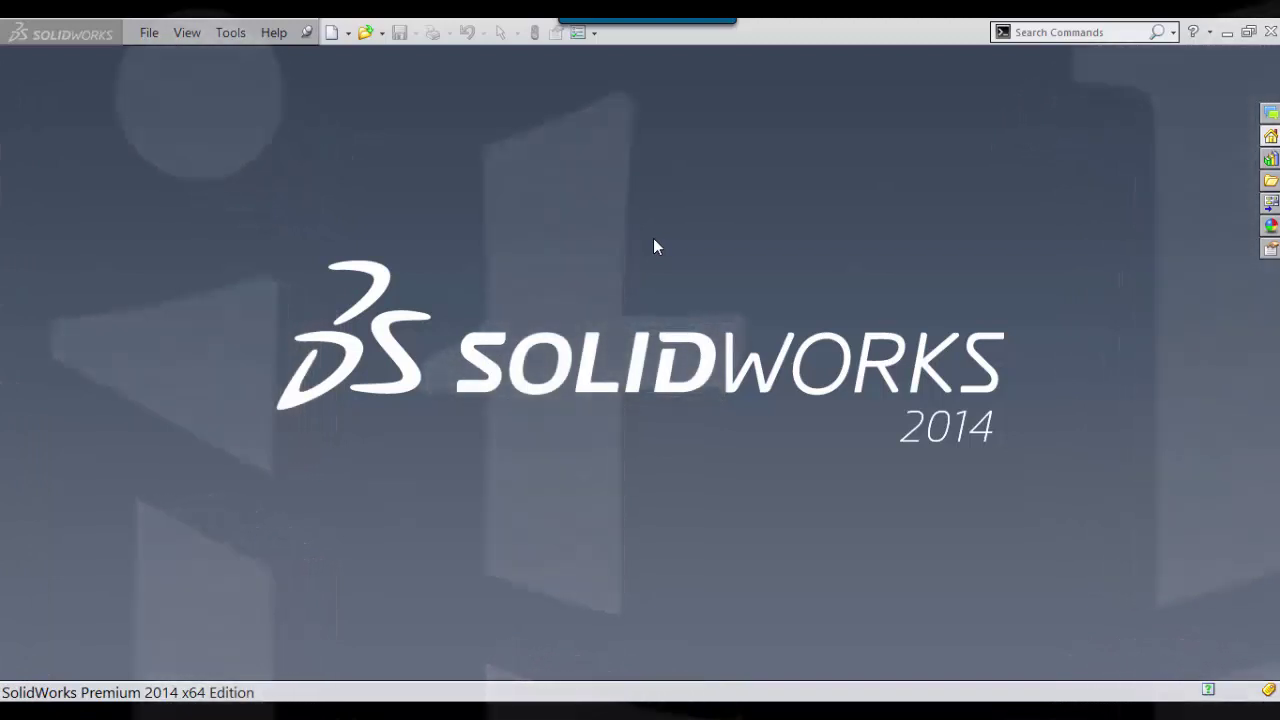
- Create a new document from the custom part template listed beside the default Part template
{"action": "left_click", "coordinate": [348, 33]}
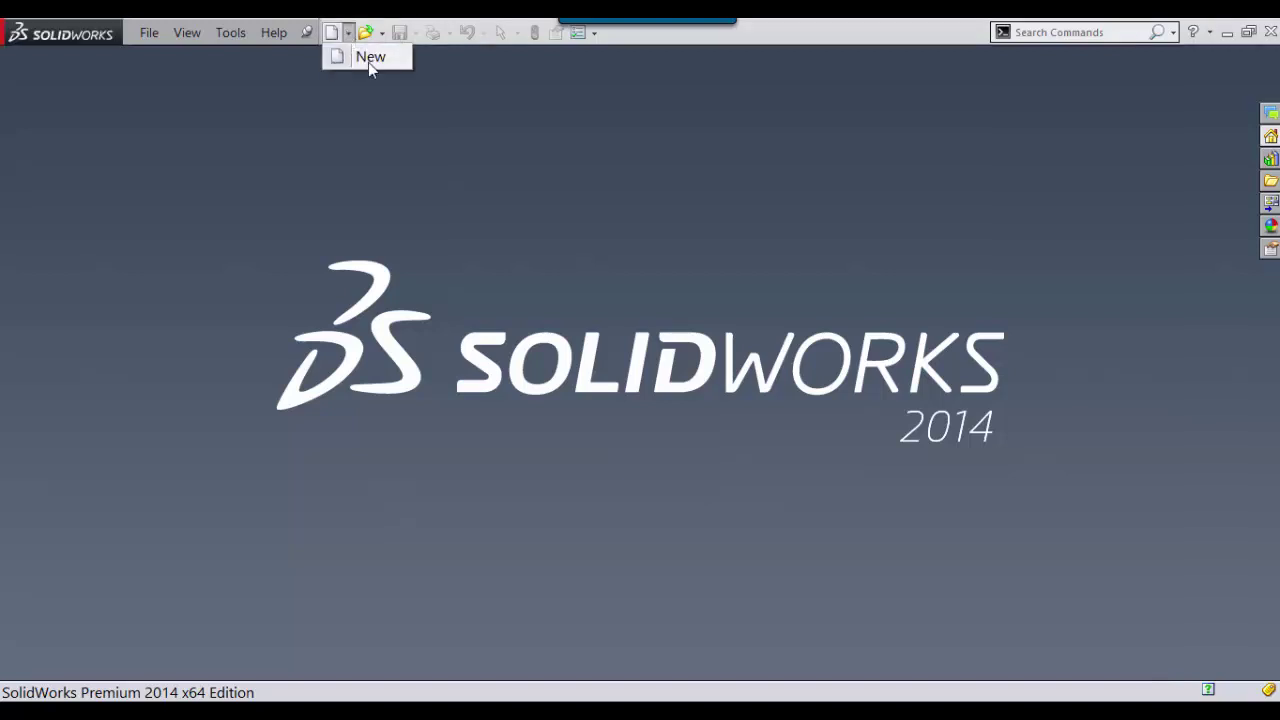
{"action": "left_click", "coordinate": [369, 58]}
{"action": "left_click", "coordinate": [332, 31]}
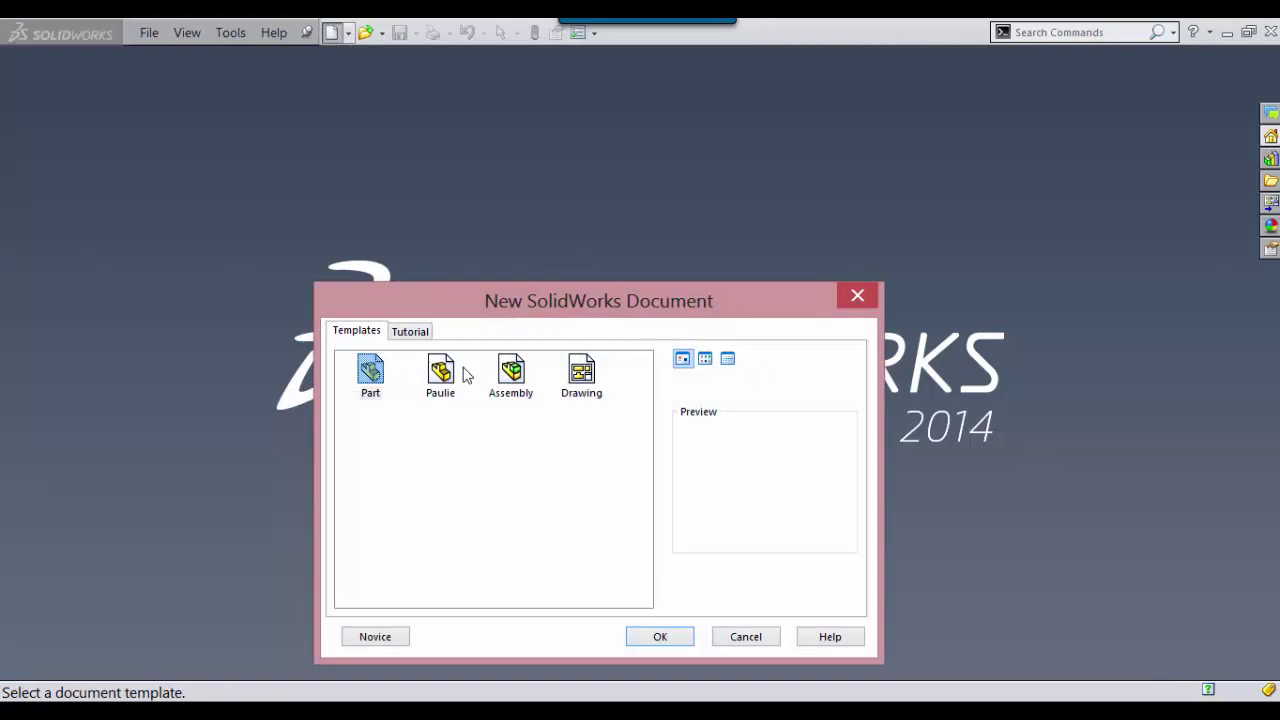
{"action": "double_click", "coordinate": [441, 374]}
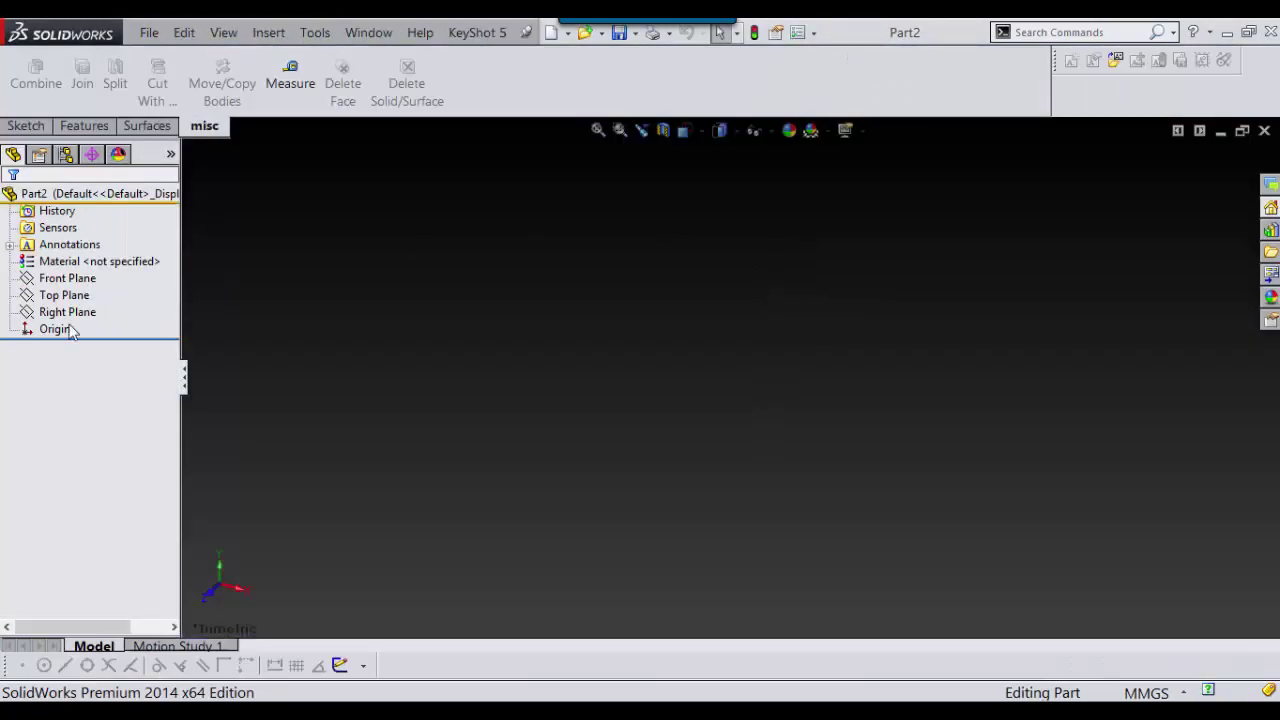
- Open a sketch on the Front Plane and draw a circle centred on the origin
{"action": "left_click", "coordinate": [67, 312]}
{"action": "left_click", "coordinate": [66, 280]}
{"action": "left_click", "coordinate": [64, 310]}
{"action": "left_click", "coordinate": [60, 281]}
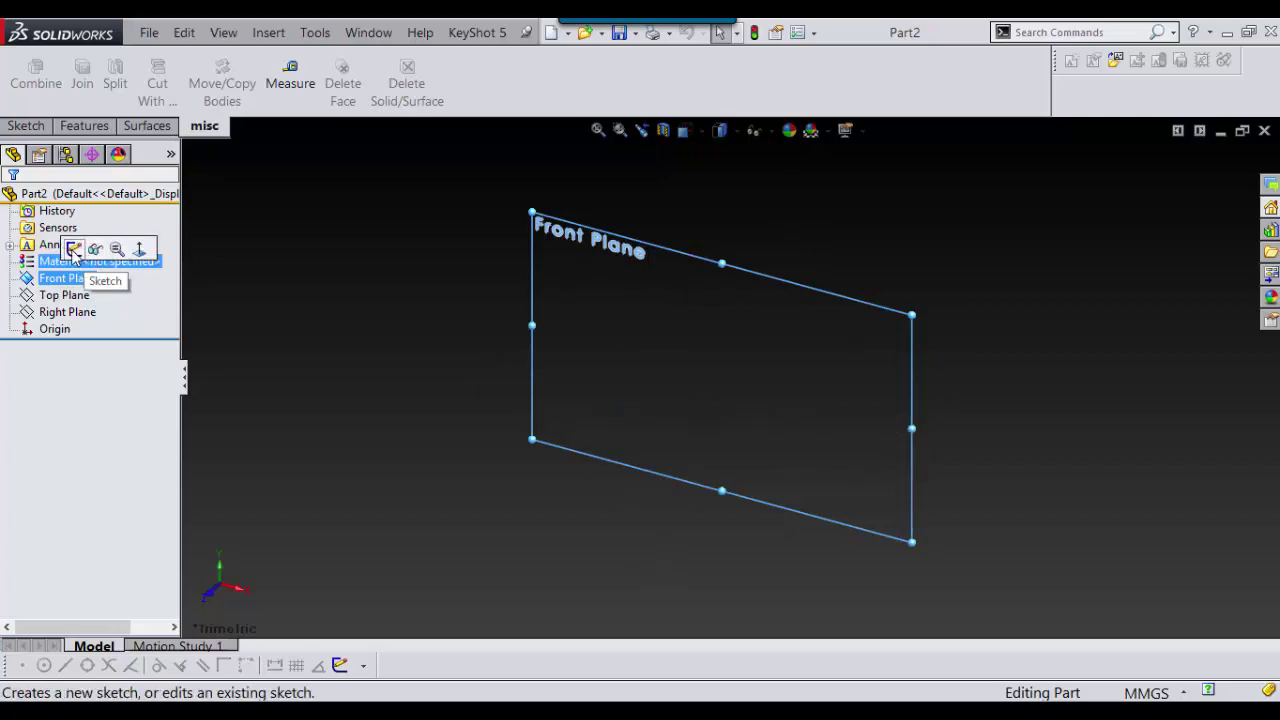
{"action": "left_click", "coordinate": [84, 250]}
{"action": "right_click_drag", "start_coordinate": [1000, 360], "coordinate": [1038, 392]}
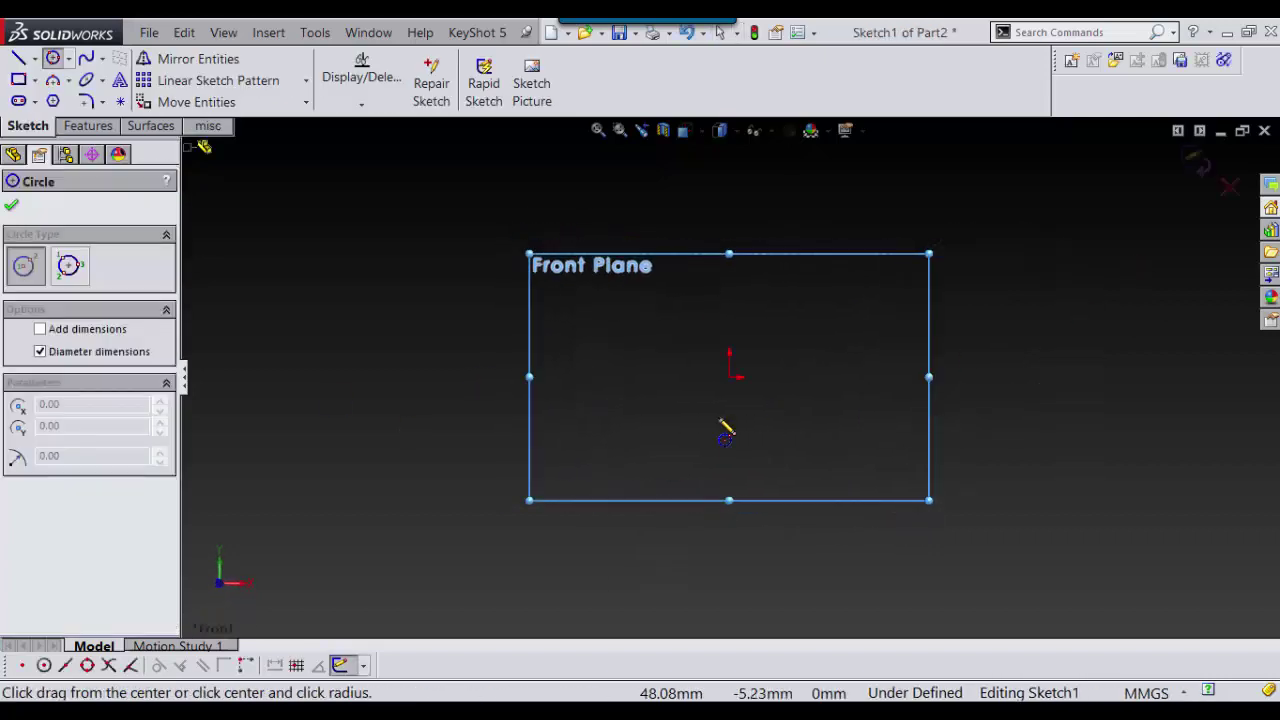
{"action": "mouse_move", "coordinate": [730, 377]}
{"action": "left_mouse_down"}
{"action": "mouse_move", "coordinate": [823, 449]}
{"action": "mouse_move", "coordinate": [757, 404]}
{"action": "left_mouse_up"}
{"action": "right_click_drag", "start_coordinate": [950, 328], "coordinate": [850, 335]}
{"action": "scroll", "coordinate": [786, 369], "scroll_direction": "down", "scroll_amount": 4}
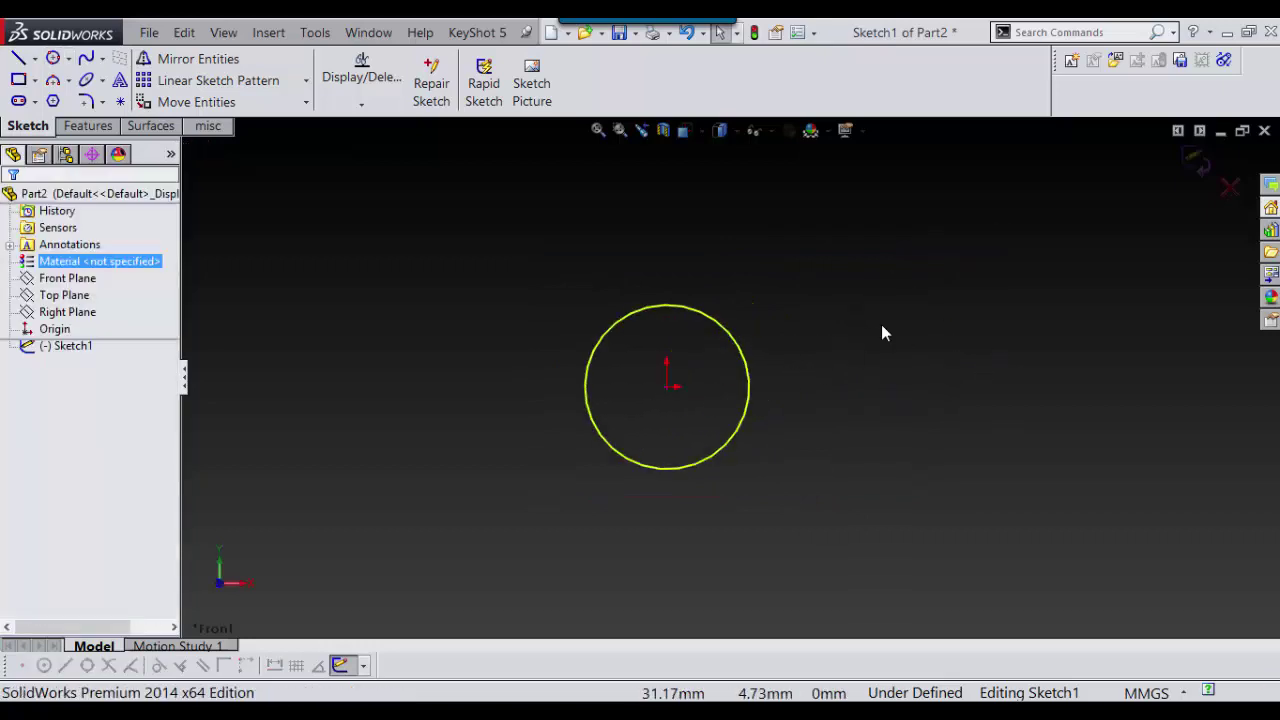
- Finish the circle sketch and extrude it as a surface, Mid Plane, with a depth of 99 mm
{"action": "right_click_drag", "start_coordinate": [918, 288], "coordinate": [952, 285]}
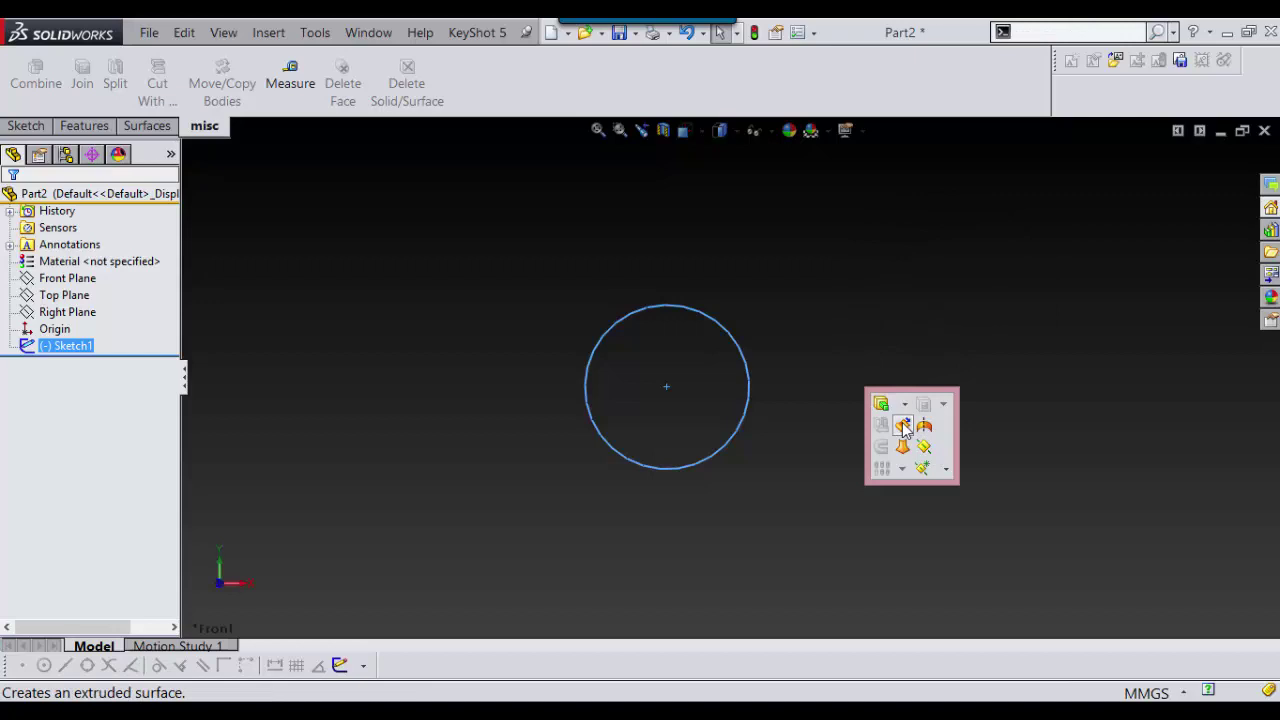
{"action": "left_click", "coordinate": [903, 424]}
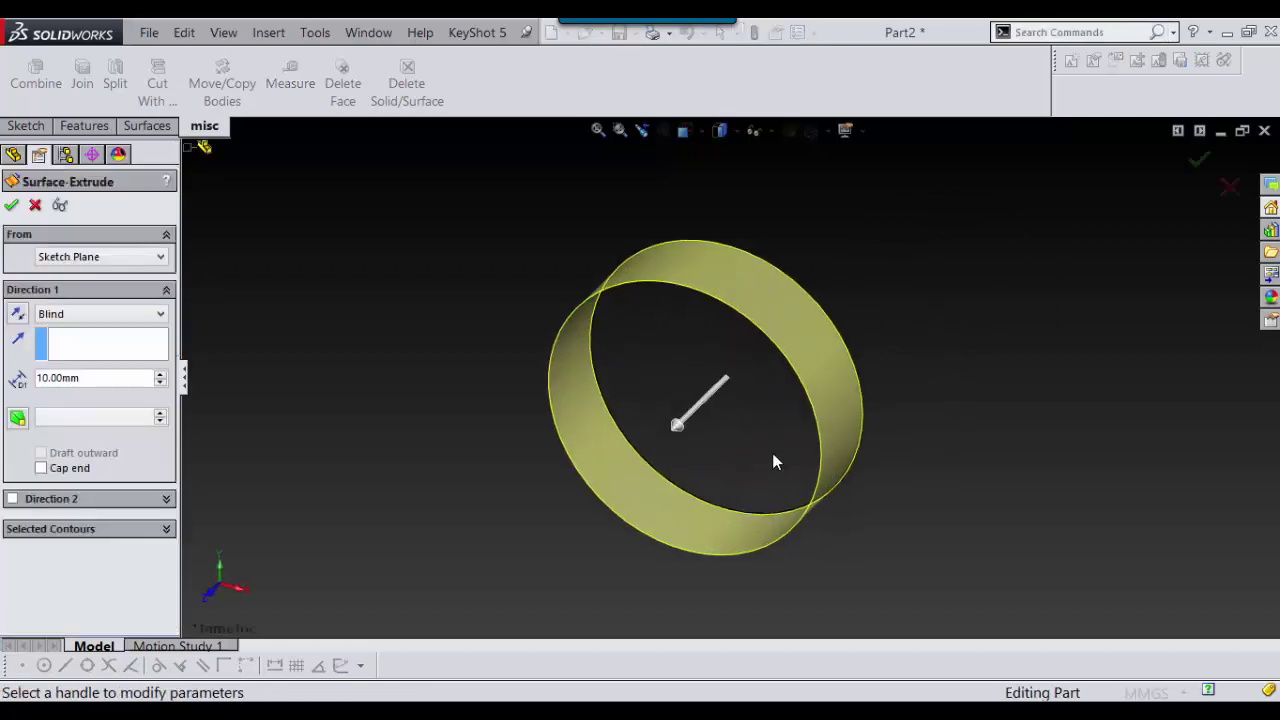
{"action": "left_click", "coordinate": [148, 316]}
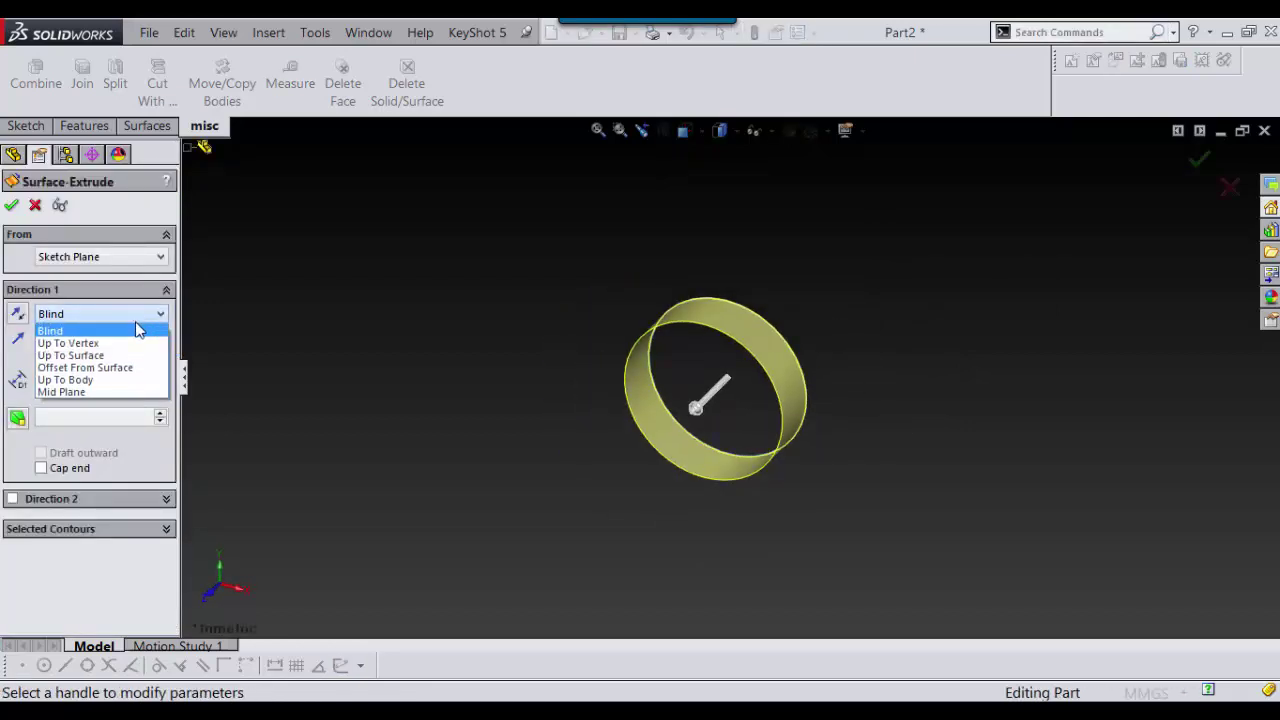
{"action": "left_click", "coordinate": [100, 392]}
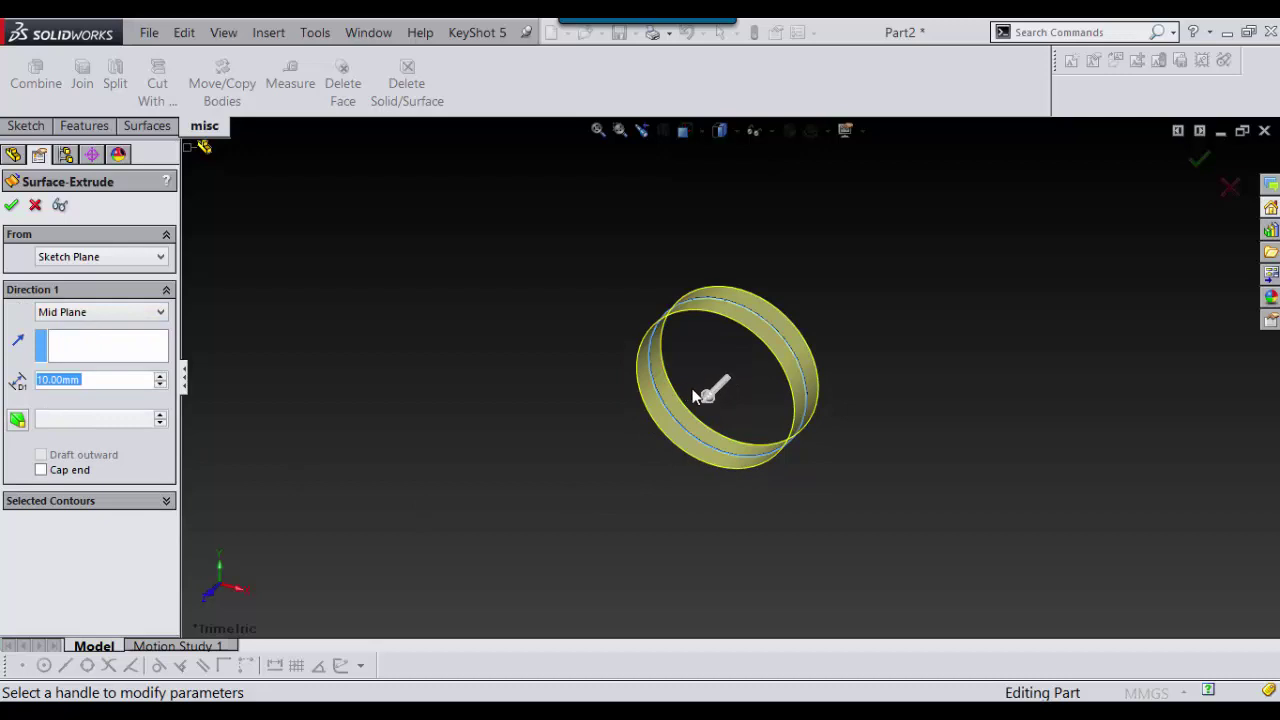
{"action": "left_click_drag", "start_coordinate": [711, 398], "coordinate": [581, 491]}
{"action": "left_click", "coordinate": [581, 487]}
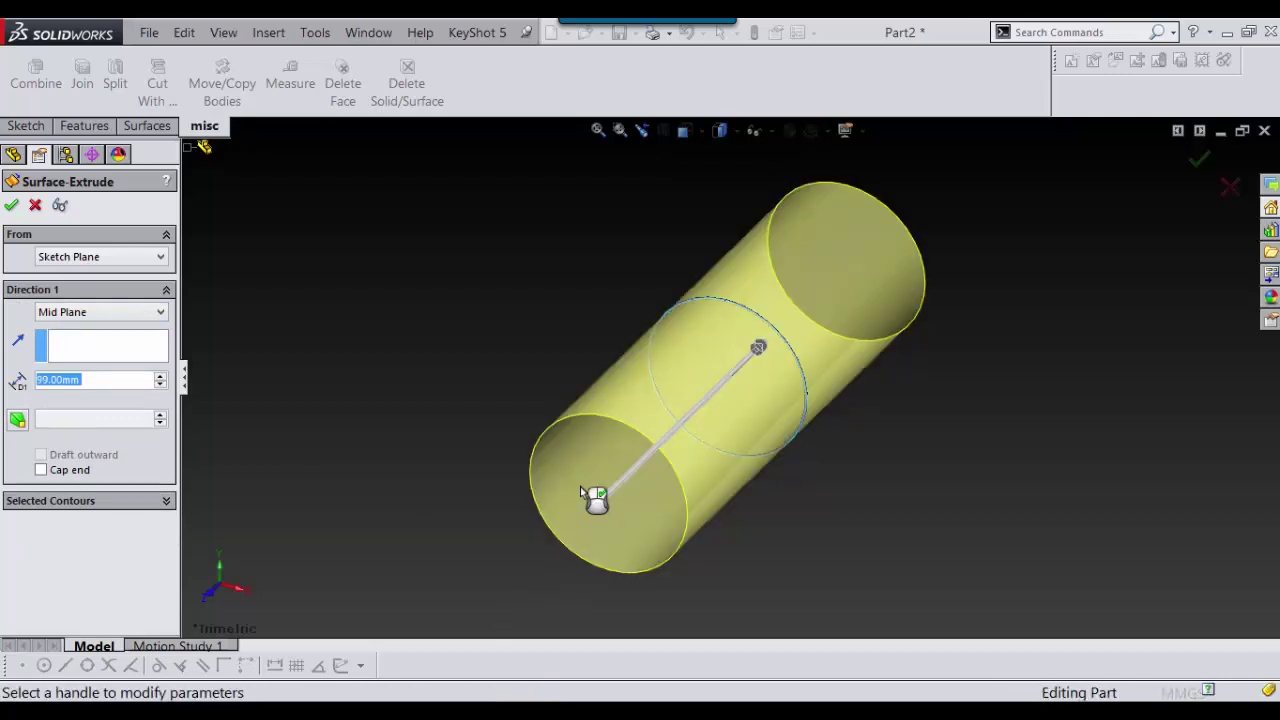
{"action": "right_click", "coordinate": [581, 487]}
{"action": "middle_click_drag", "start_coordinate": [847, 500], "coordinate": [856, 448]}
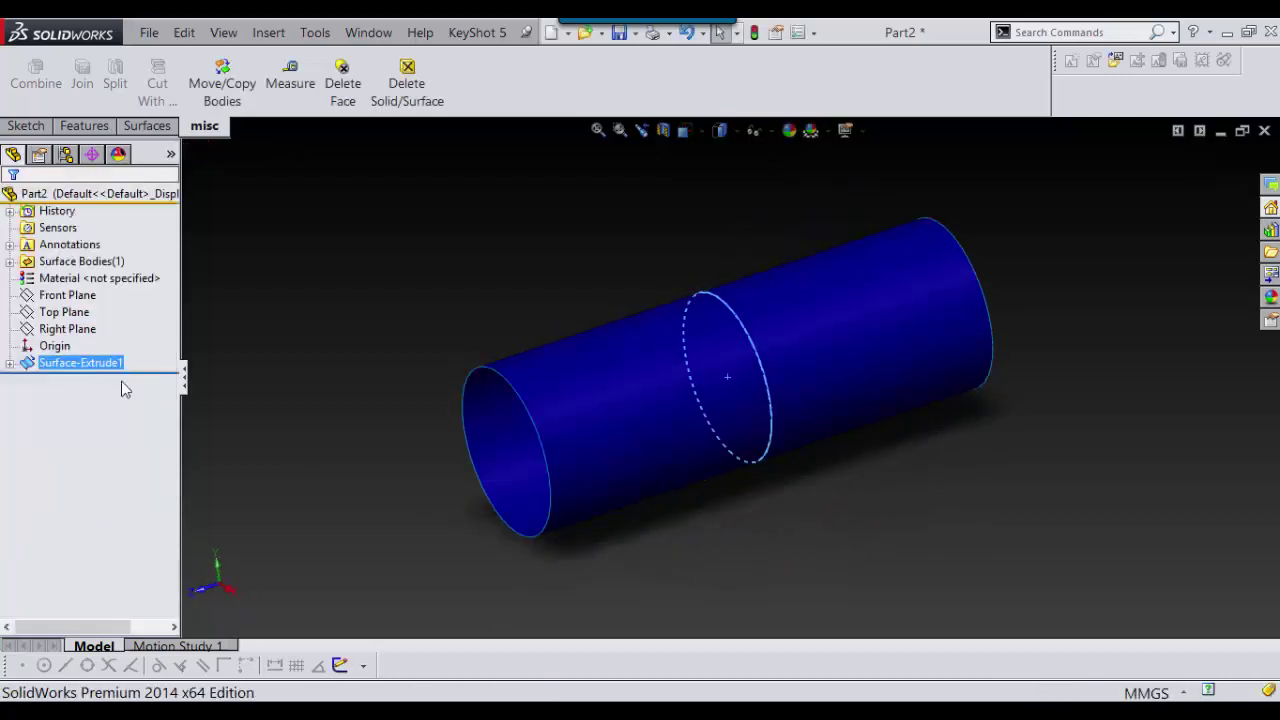
- Create a reference plane offset above the cylinder, parallel to the Top Plane
{"action": "left_click", "coordinate": [79, 316]}
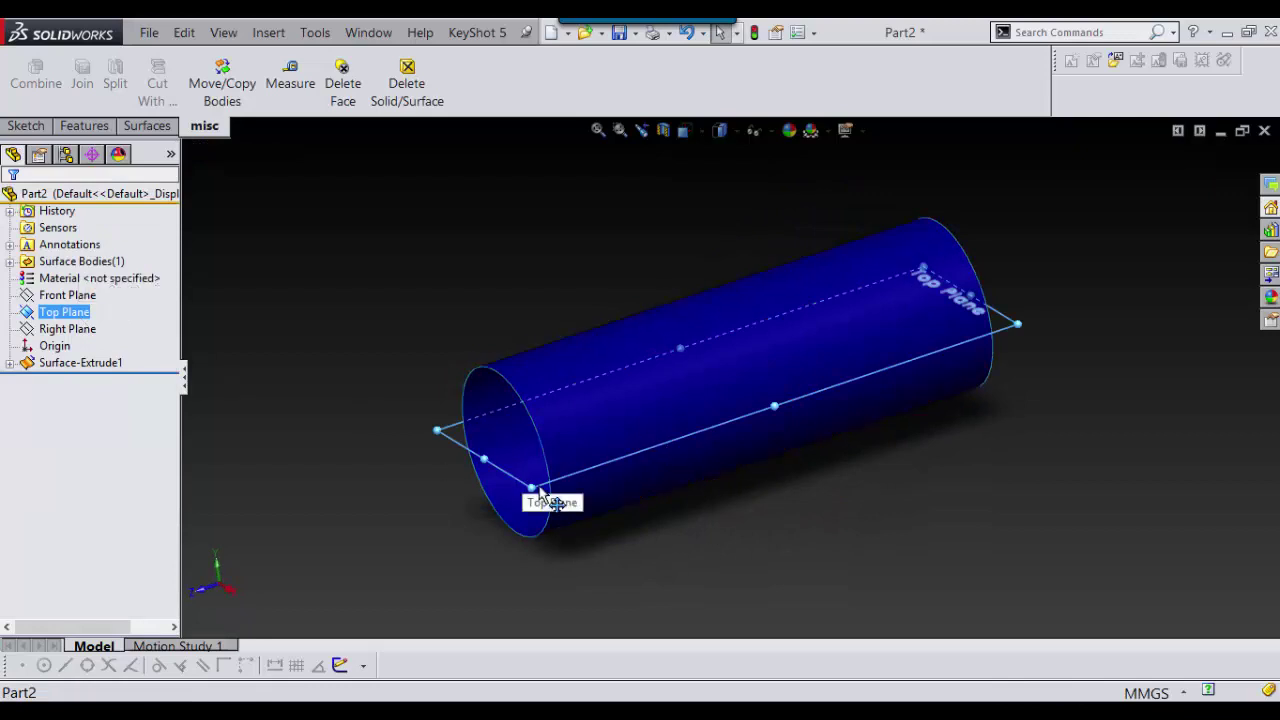
{"action": "left_click_drag", "start_coordinate": [543, 485], "coordinate": [534, 399], "text": "ctrl"}
{"action": "left_click_drag", "start_coordinate": [532, 283], "coordinate": [548, 310], "text": "ctrl"}
{"action": "right_click", "coordinate": [548, 310]}
{"action": "middle_click_drag", "start_coordinate": [1012, 405], "coordinate": [950, 465]}
{"action": "scroll", "coordinate": [978, 241], "scroll_direction": "up", "scroll_amount": 4}
{"action": "scroll", "coordinate": [1044, 211], "scroll_direction": "down", "scroll_amount": 3}
- Open a sketch on the new offset plane and widen the plane on both sides of the cylinder
{"action": "left_click", "coordinate": [622, 308]}
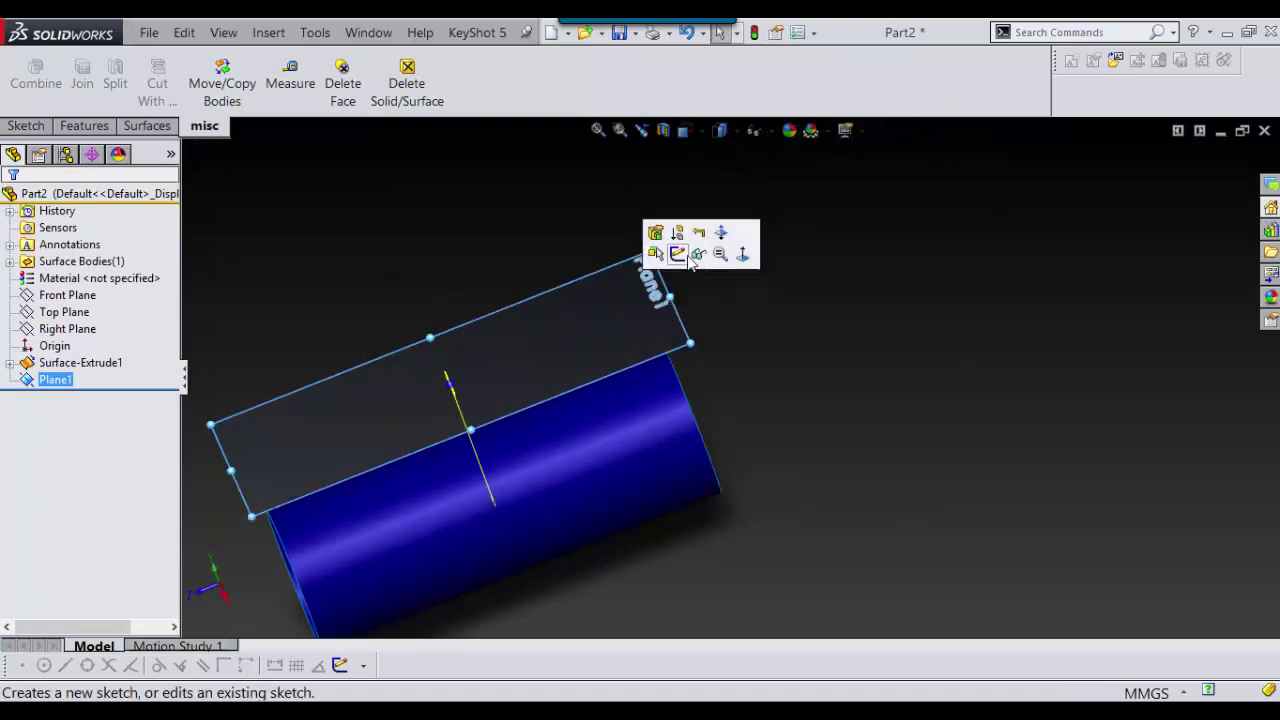
{"action": "left_click", "coordinate": [655, 253]}
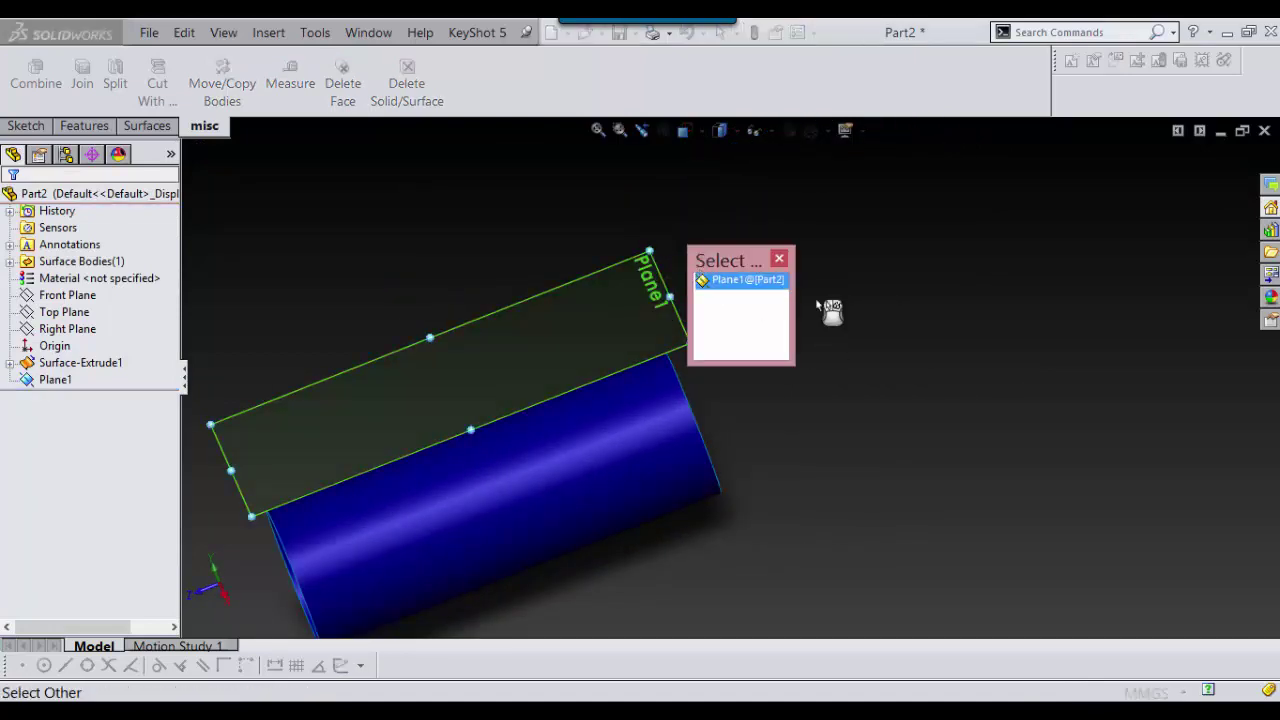
{"action": "left_click", "coordinate": [742, 283]}
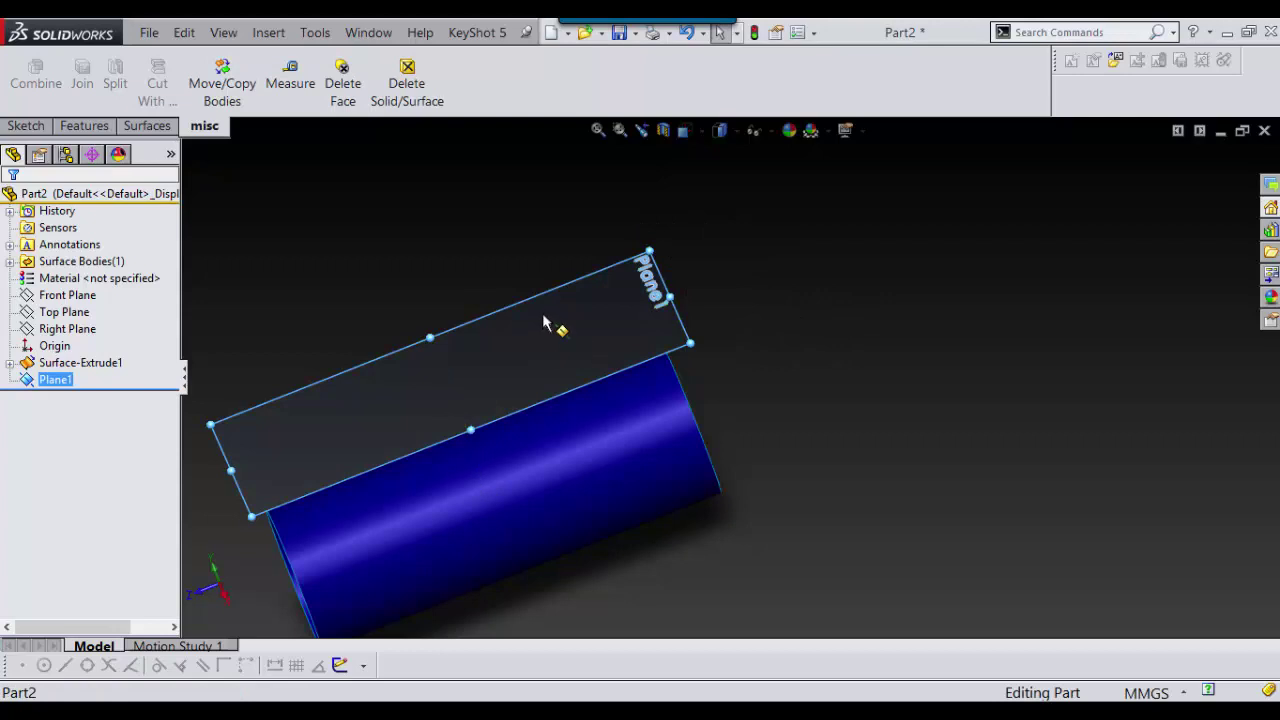
{"action": "left_click", "coordinate": [628, 252]}
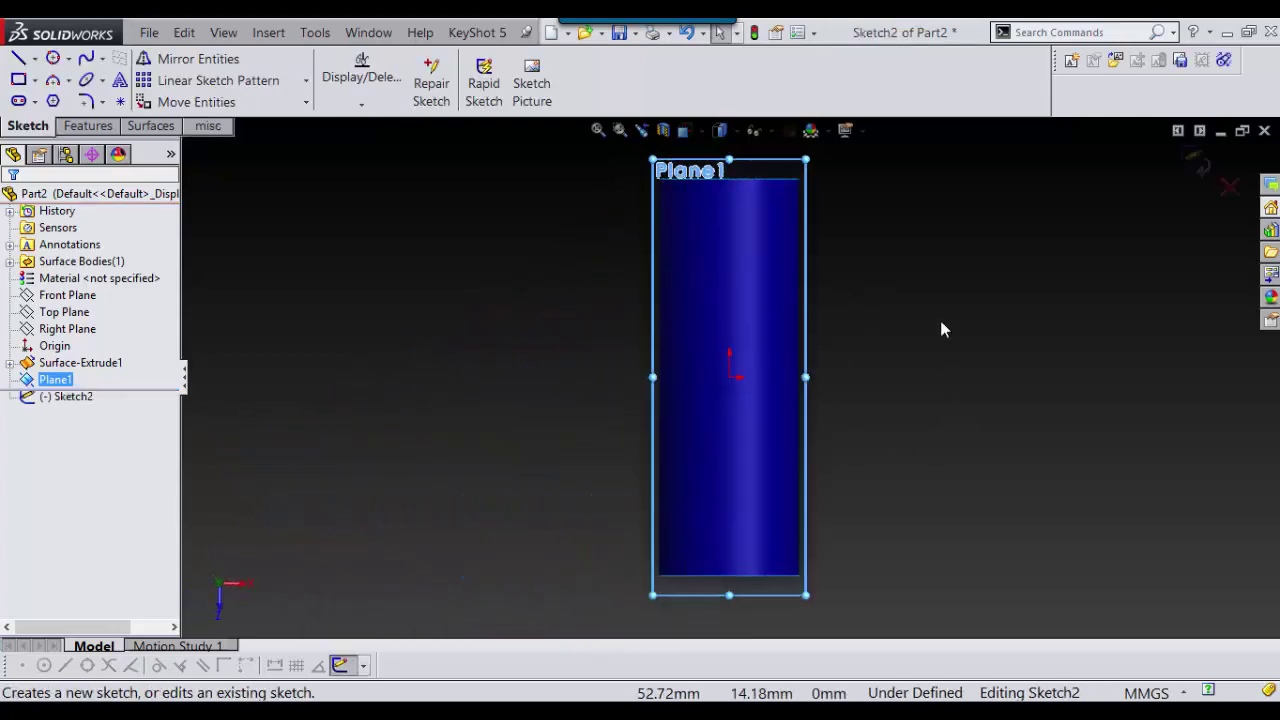
{"action": "right_click_drag", "start_coordinate": [940, 330], "coordinate": [953, 340]}
{"action": "left_click_drag", "start_coordinate": [806, 377], "coordinate": [1038, 360]}
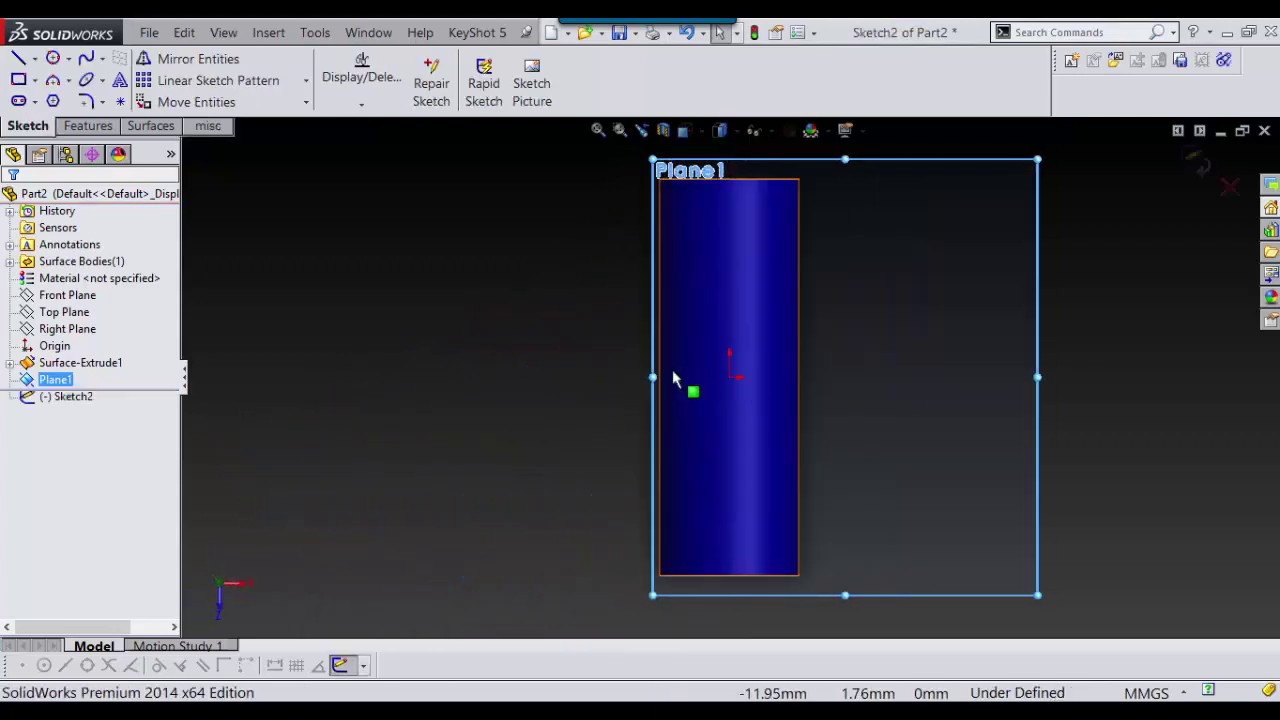
{"action": "left_click_drag", "start_coordinate": [652, 377], "coordinate": [323, 377]}
- Sketch a horizontal line about 86 mm long across the cylinder and shift it slightly towards the origin
{"action": "right_click_drag", "start_coordinate": [1082, 331], "coordinate": [989, 245]}
{"action": "left_click", "coordinate": [565, 250]}
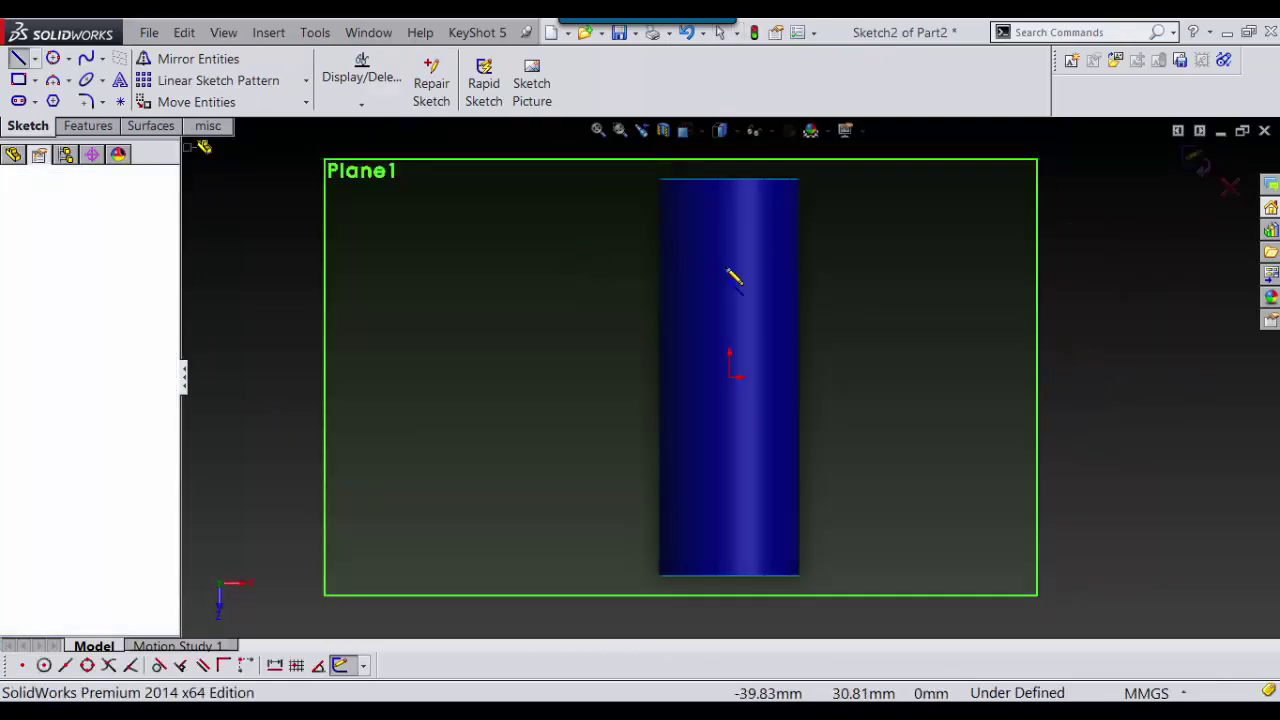
{"action": "left_click", "coordinate": [908, 251]}
{"action": "key", "text": "Escape"}
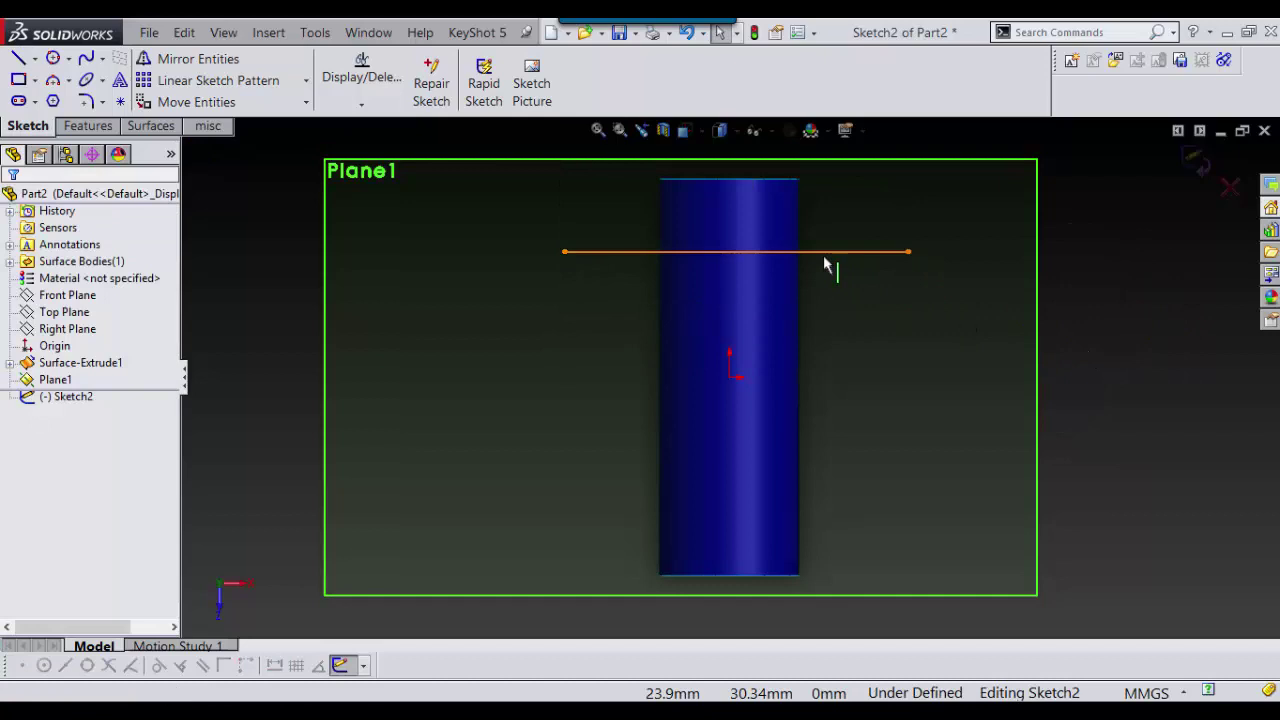
{"action": "mouse_move", "coordinate": [825, 258]}
{"action": "left_mouse_down"}
{"action": "mouse_move", "coordinate": [814, 297]}
{"action": "mouse_move", "coordinate": [826, 294]}
{"action": "mouse_move", "coordinate": [823, 252]}
{"action": "mouse_move", "coordinate": [827, 273]}
{"action": "left_mouse_up"}
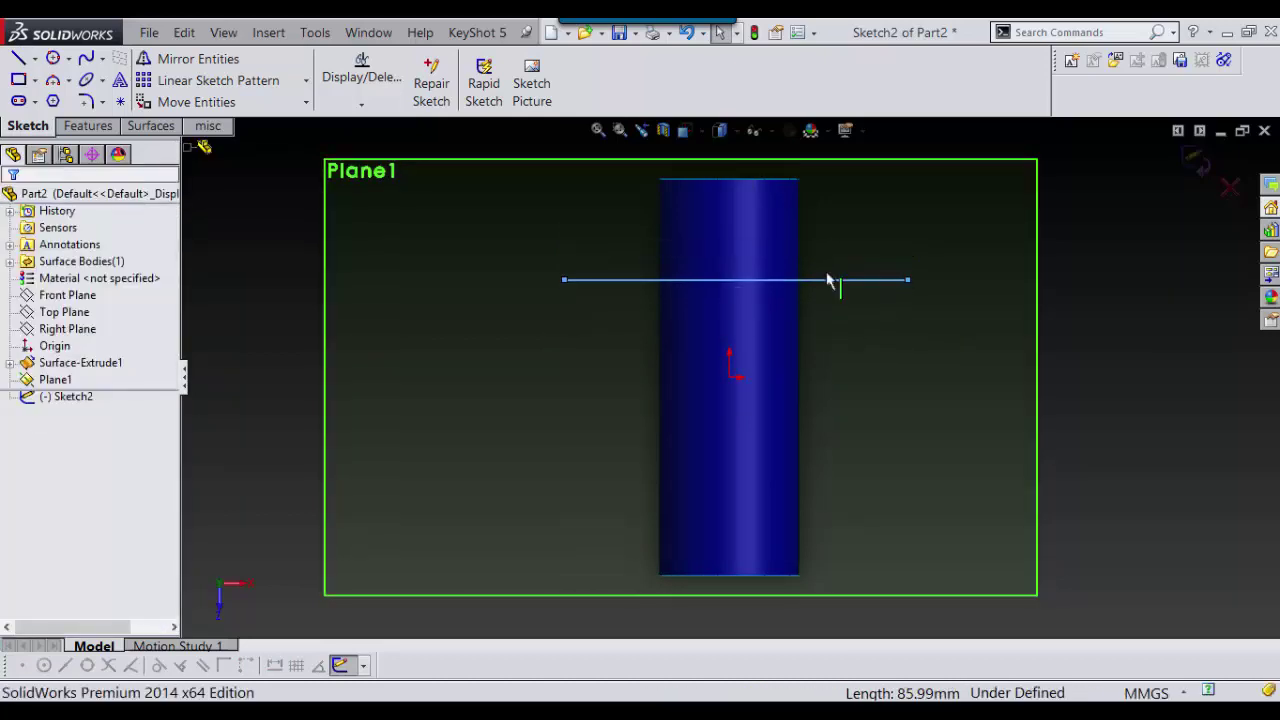
- Copy the line into two pairs of parallel lines about 6.6 mm apart, one either side of the origin, and close the sketch
{"action": "left_click", "coordinate": [828, 280]}
{"action": "left_click_drag", "start_coordinate": [962, 234], "coordinate": [843, 450]}
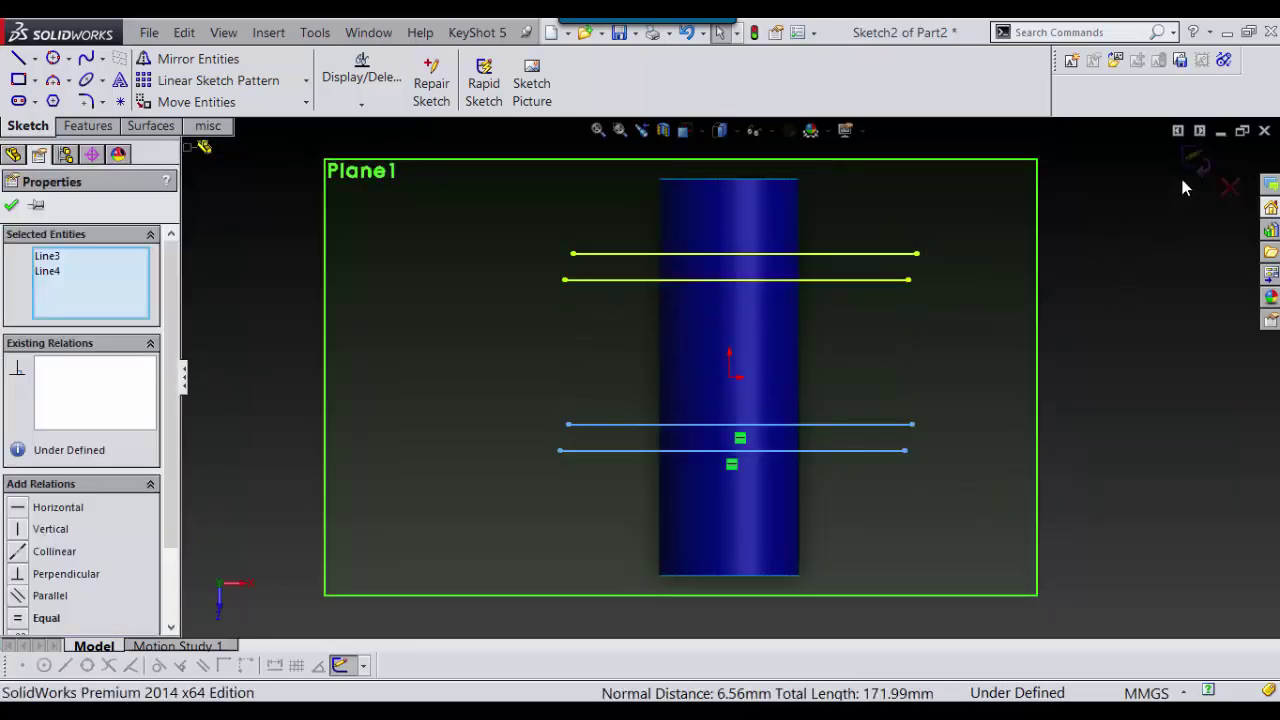
{"action": "left_click", "coordinate": [1190, 162]}
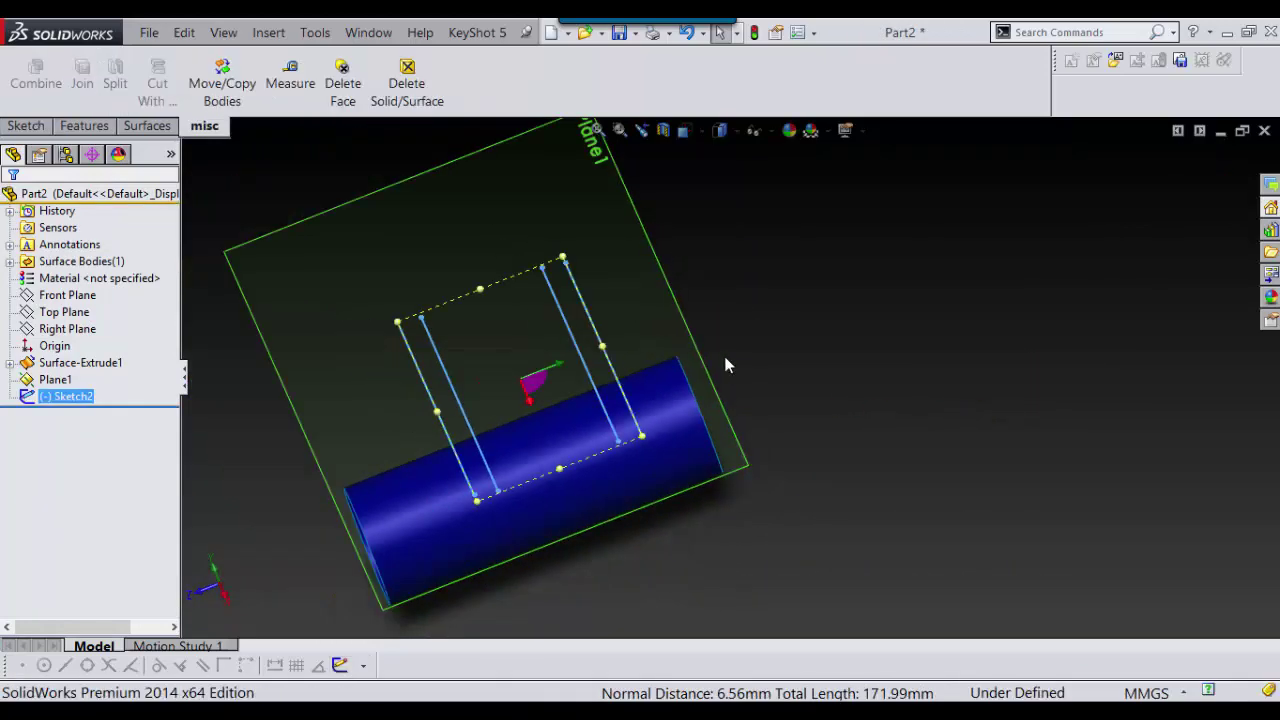
- Split the cylindrical surface with a projection Split Line, using the sketch of four parallel lines
{"action": "left_click", "coordinate": [30, 128]}
{"action": "left_click", "coordinate": [88, 126]}
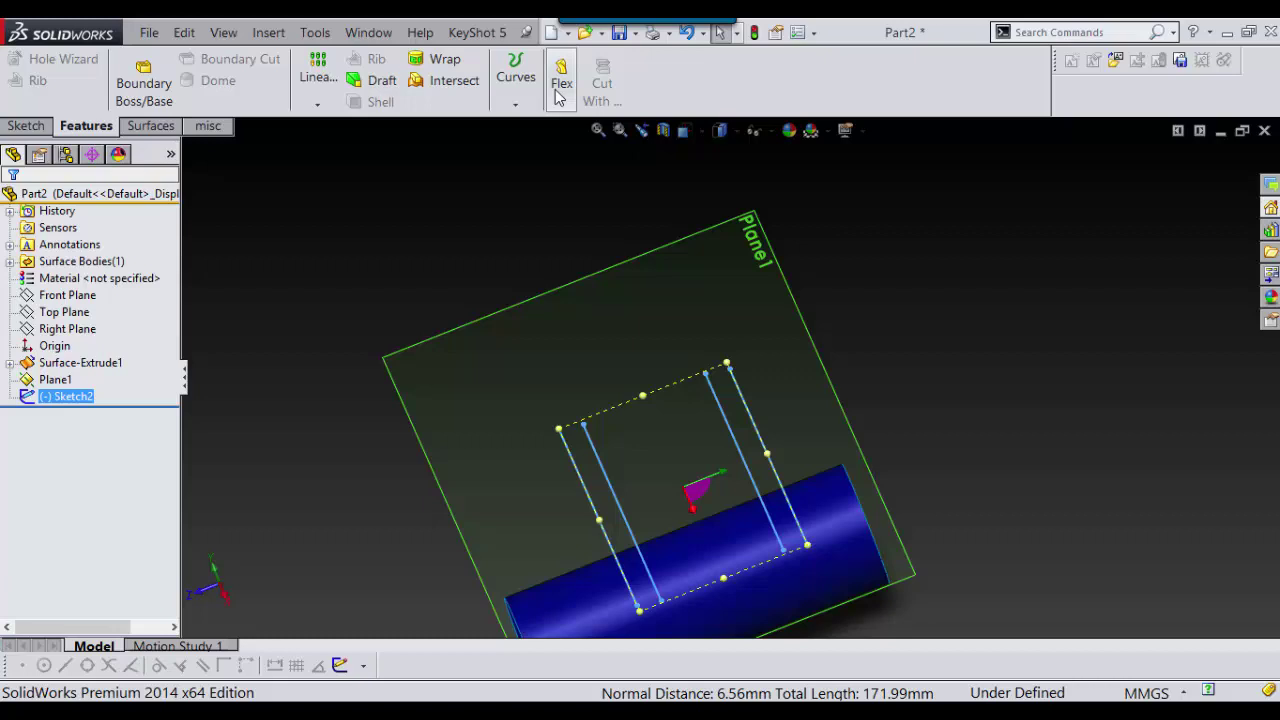
{"action": "left_click", "coordinate": [520, 108]}
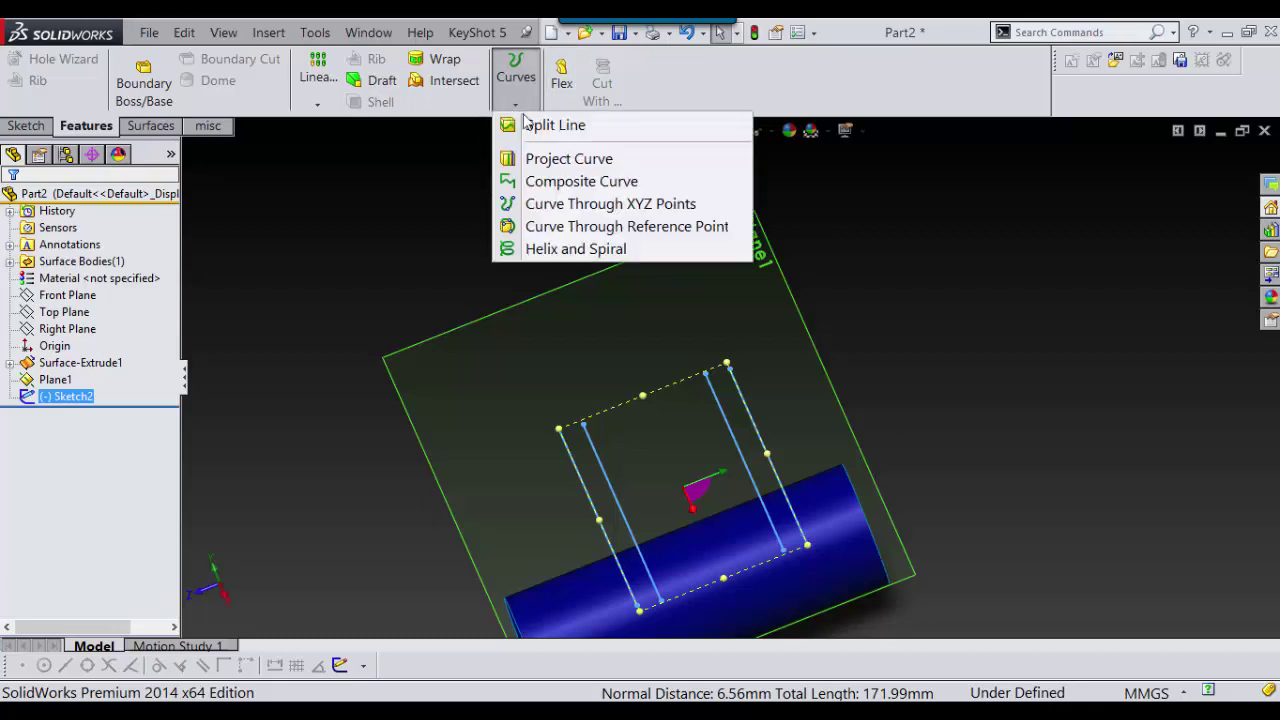
{"action": "left_click", "coordinate": [533, 130]}
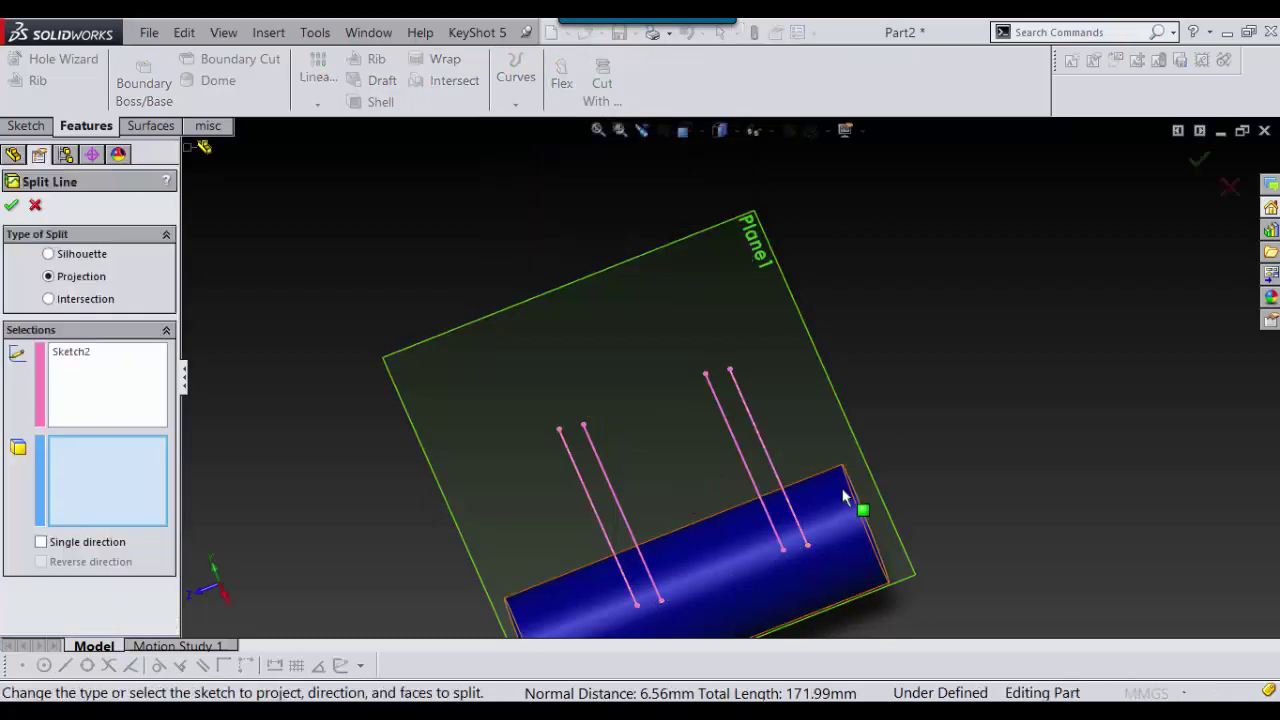
{"action": "scroll", "coordinate": [840, 490], "scroll_direction": "up", "scroll_amount": 3}
{"action": "scroll", "coordinate": [691, 543], "scroll_direction": "down", "scroll_amount": 3}
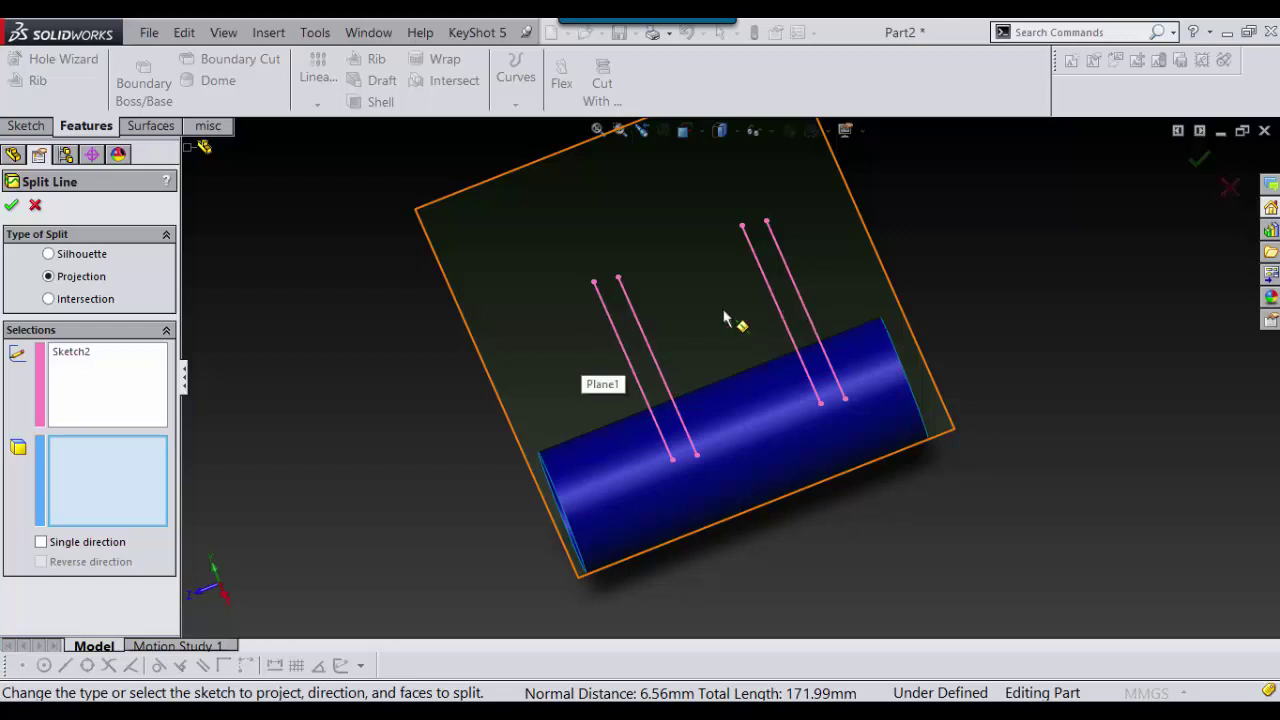
{"action": "middle_click_drag", "start_coordinate": [763, 394], "coordinate": [789, 423]}
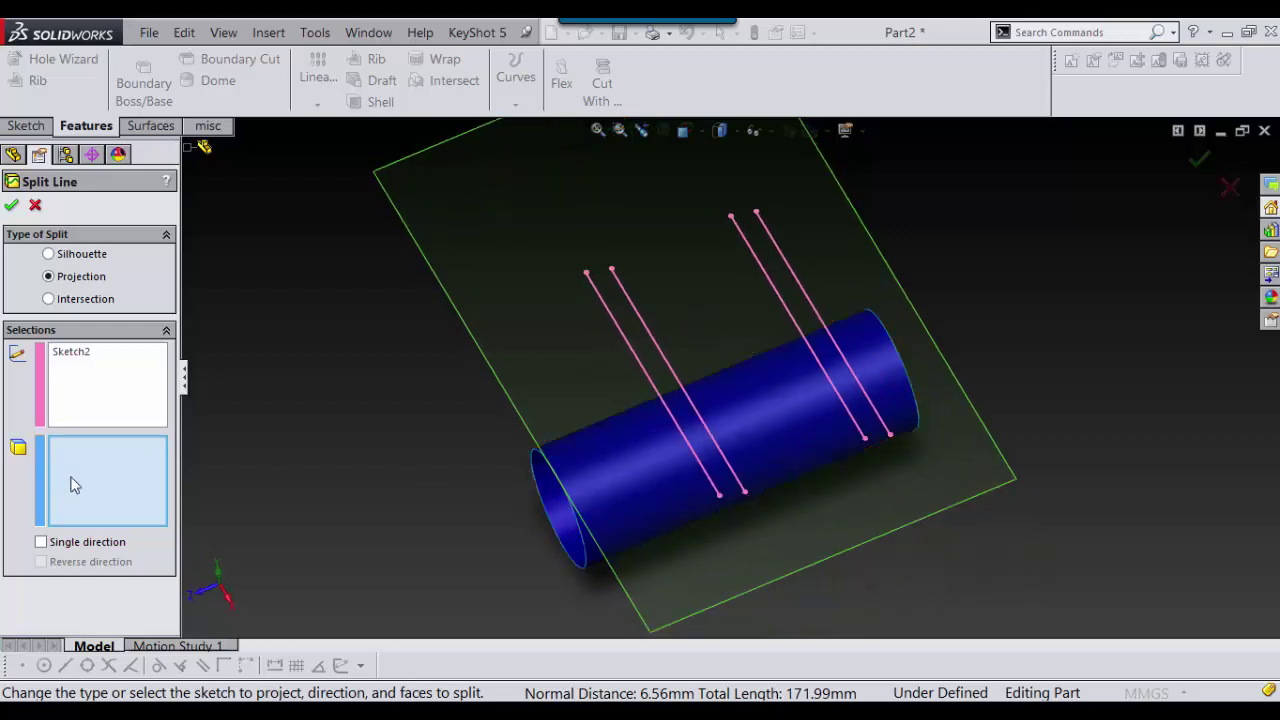
{"action": "left_click", "coordinate": [781, 440]}
{"action": "key", "text": "Return"}
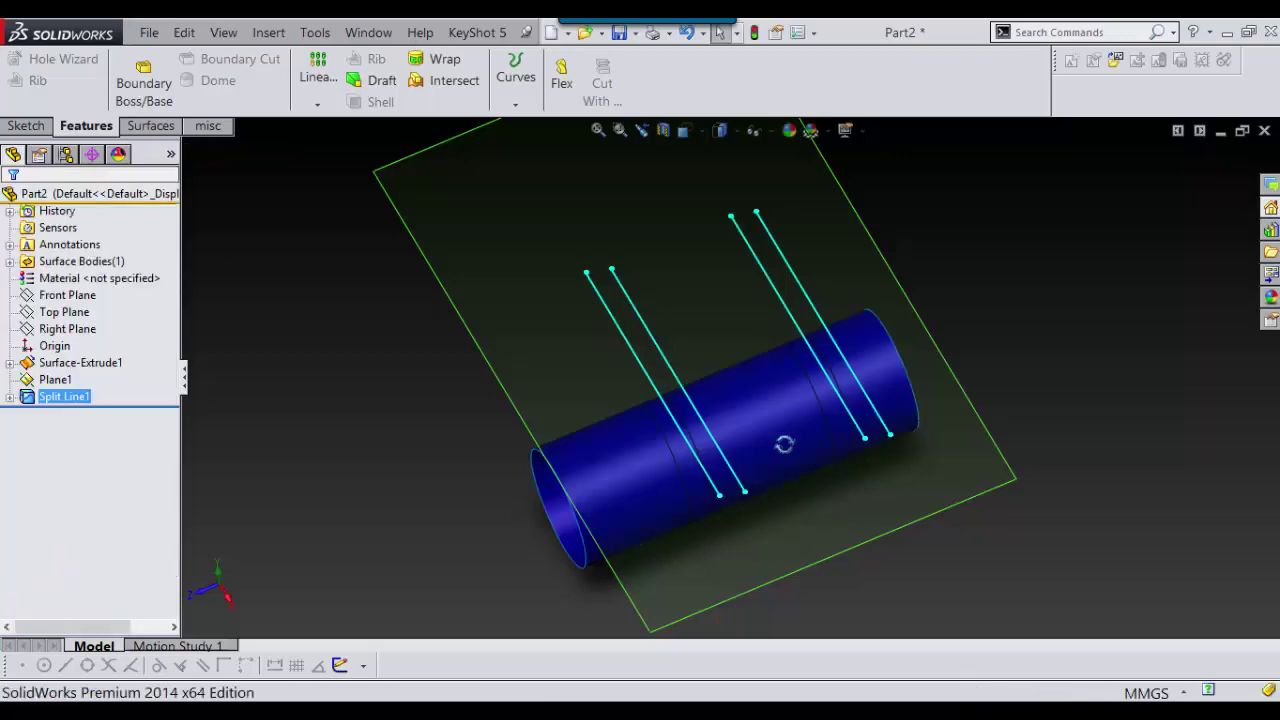
- Inspect the split edges around the cylinder and hide the offset reference plane
{"action": "middle_click_drag", "start_coordinate": [784, 445], "coordinate": [726, 289]}
{"action": "scroll", "coordinate": [795, 449], "scroll_direction": "down", "scroll_amount": 4}
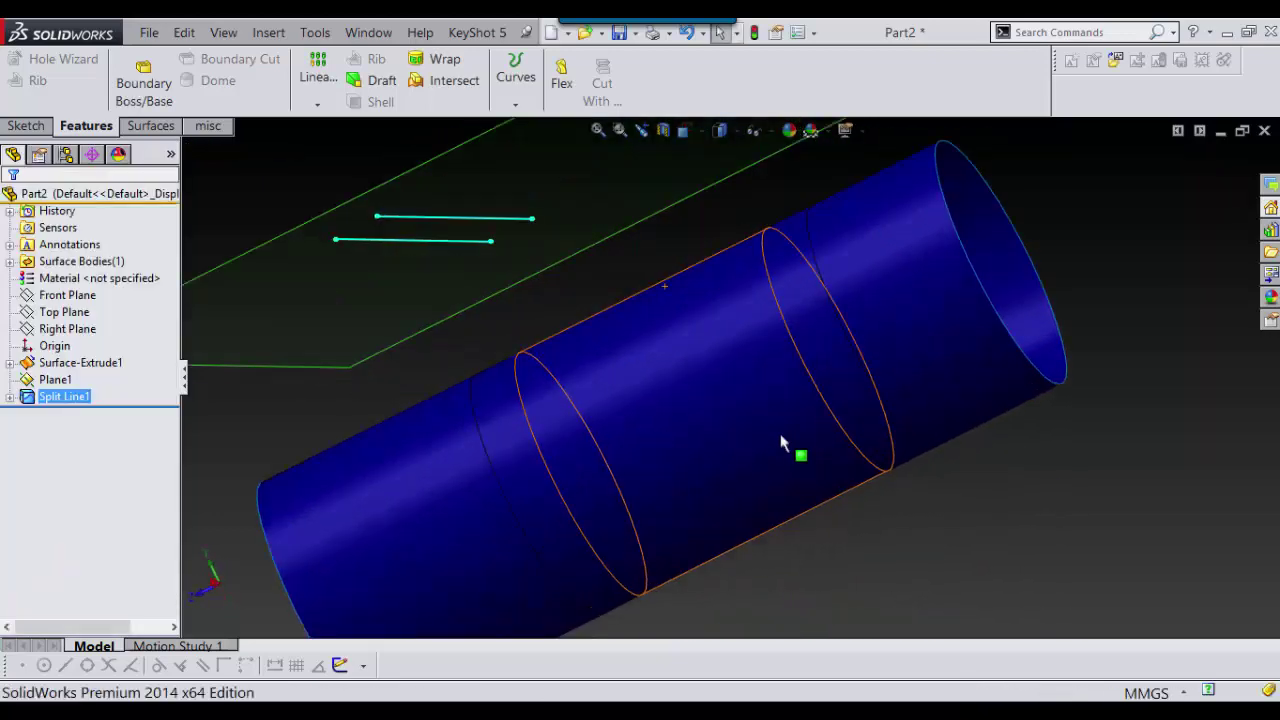
{"action": "middle_click_drag", "start_coordinate": [783, 443], "coordinate": [749, 240]}
{"action": "left_click", "coordinate": [749, 240]}
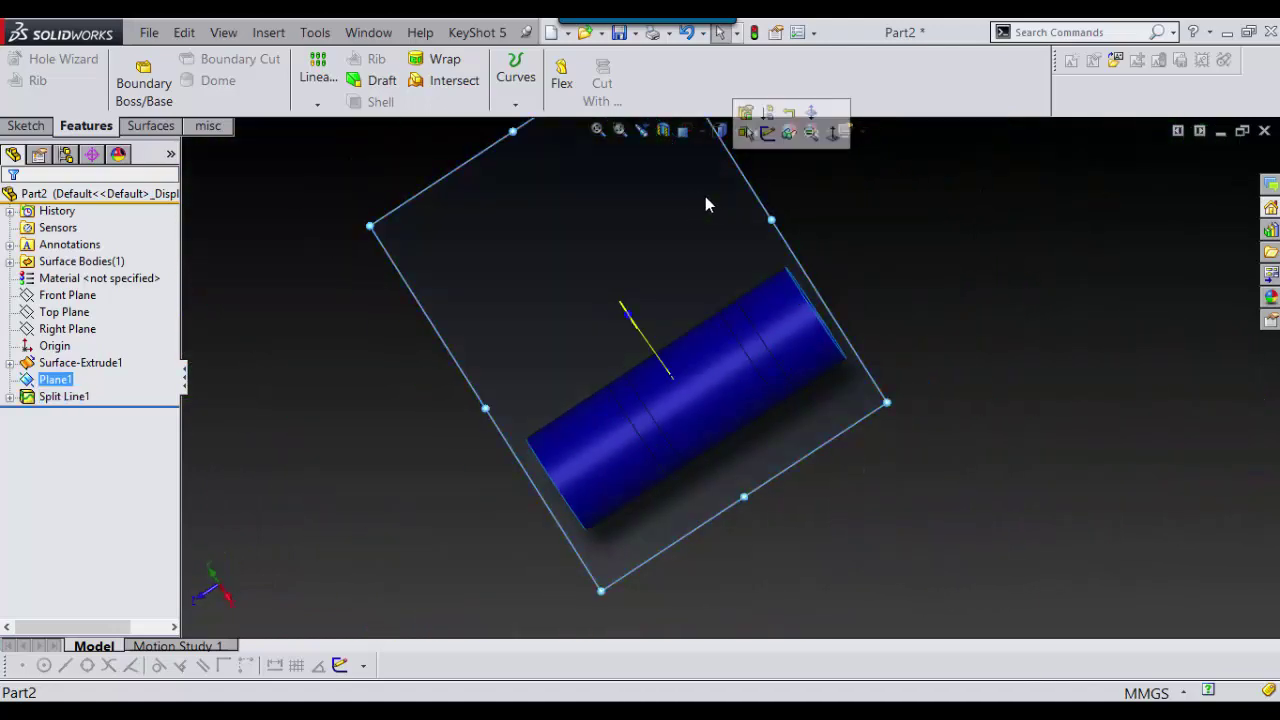
{"action": "left_click", "coordinate": [790, 135]}
{"action": "middle_click_drag", "start_coordinate": [980, 411], "coordinate": [894, 416]}
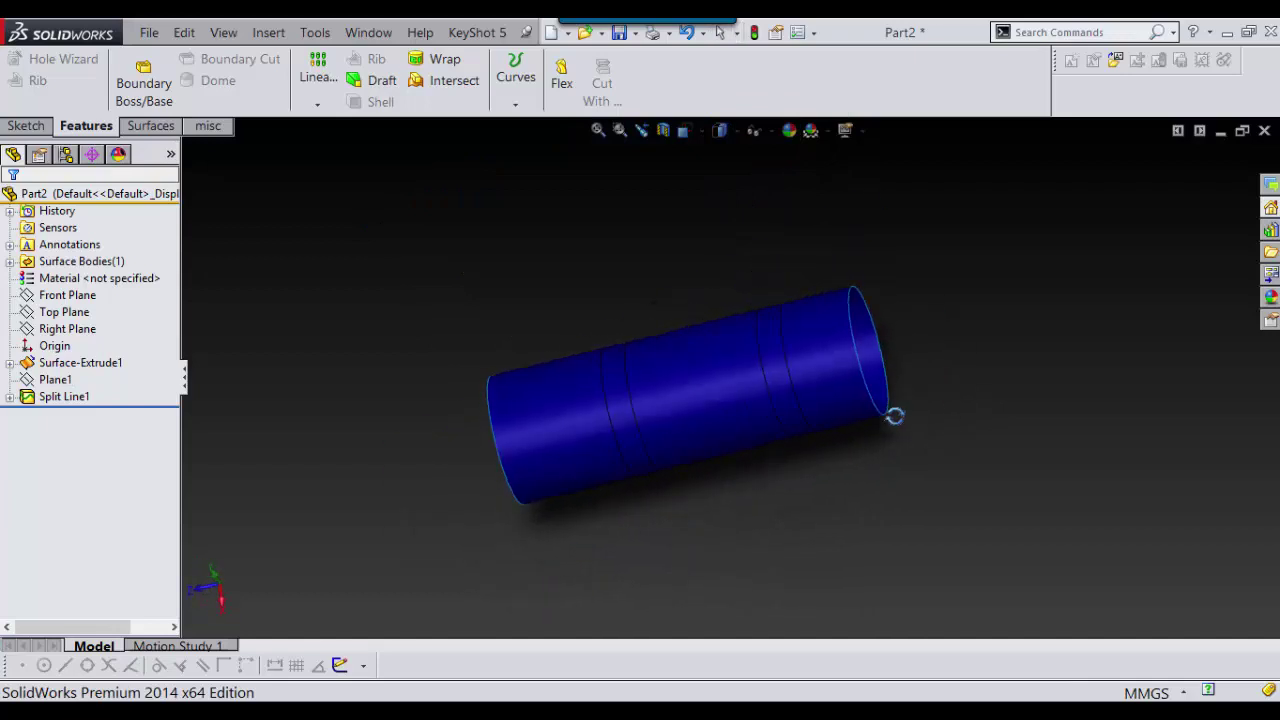
- Delete the two narrow band faces from the split cylindrical surface, using the plain Delete option
{"action": "left_click", "coordinate": [155, 126]}
{"action": "left_click", "coordinate": [207, 128]}
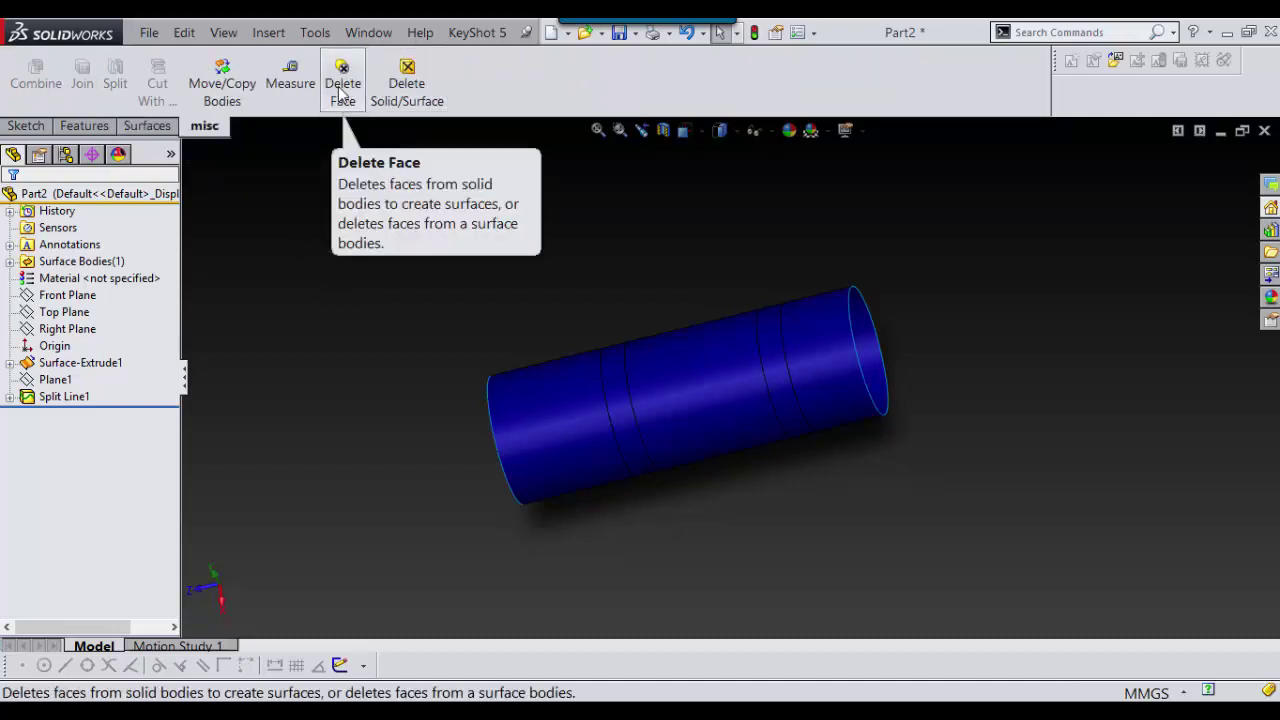
{"action": "left_click", "coordinate": [340, 92]}
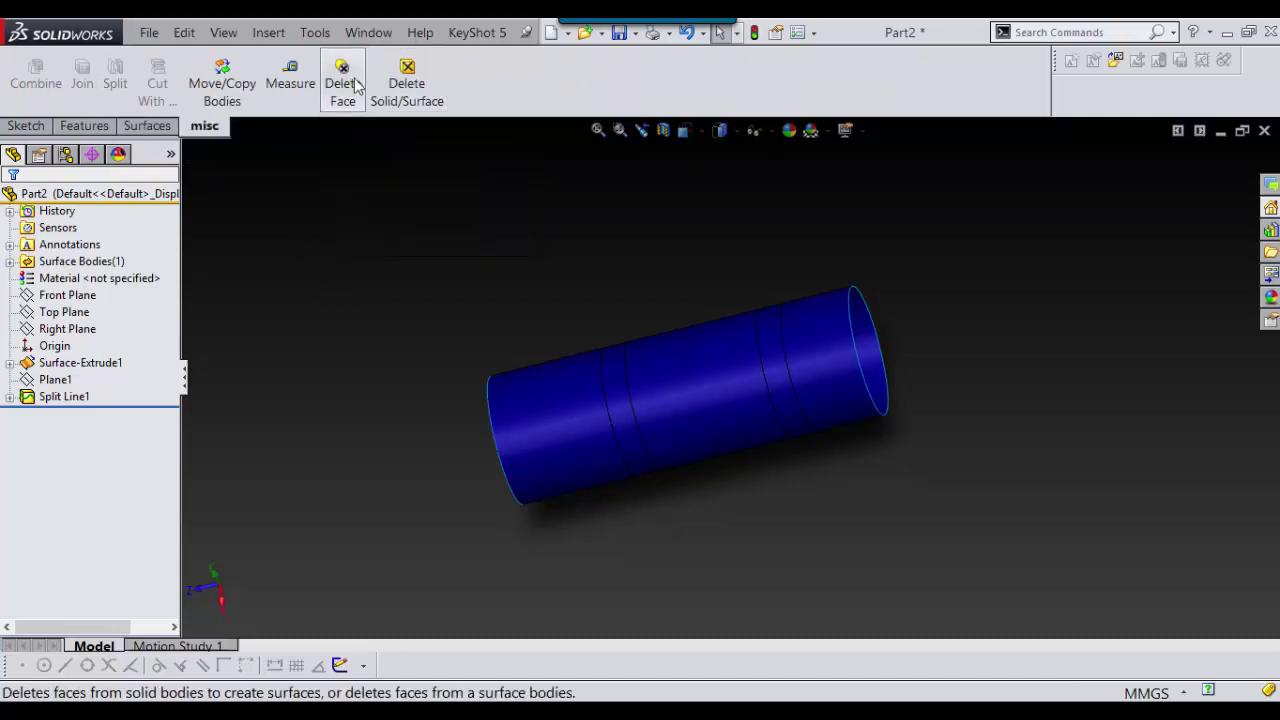
{"action": "left_click", "coordinate": [634, 422]}
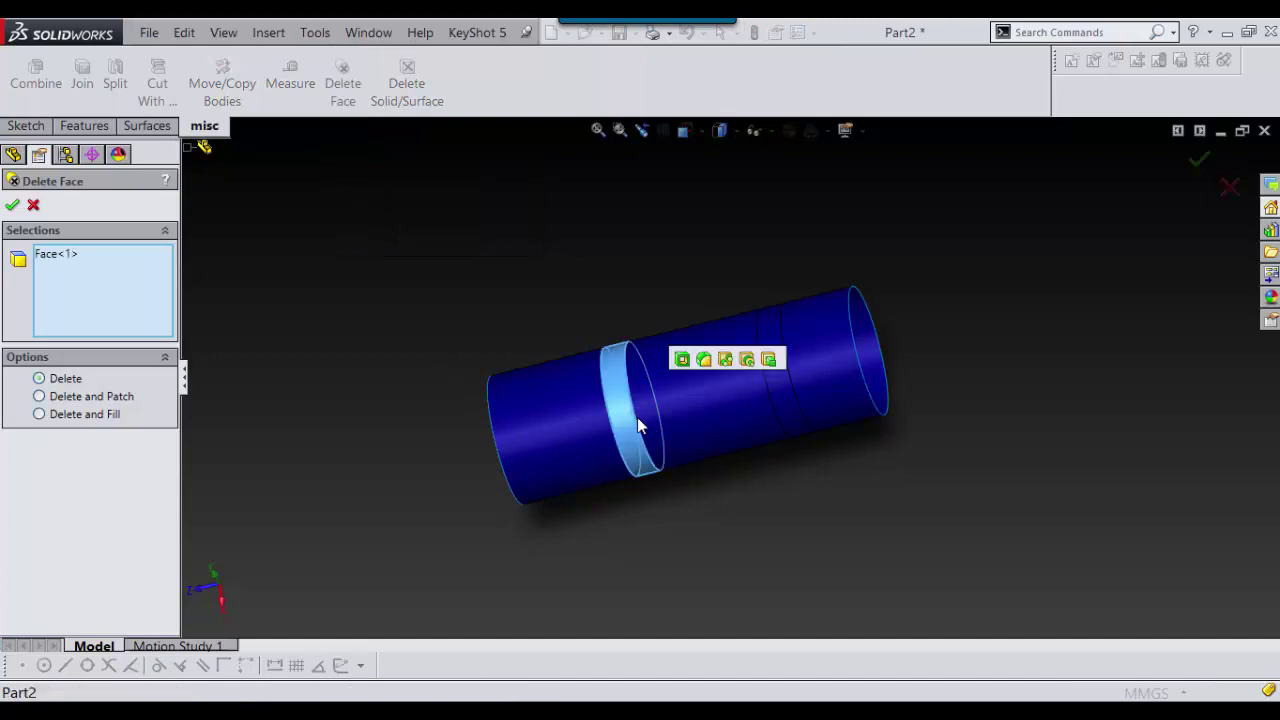
{"action": "left_click", "coordinate": [789, 409]}
{"action": "key", "text": "Return"}
- Examine the separated cylinder sections and the gaps between them from several angles
{"action": "middle_click_drag", "start_coordinate": [827, 441], "coordinate": [649, 394]}
{"action": "scroll", "coordinate": [645, 390], "scroll_direction": "down", "scroll_amount": 4}
{"action": "scroll", "coordinate": [738, 473], "scroll_direction": "up", "scroll_amount": 3}
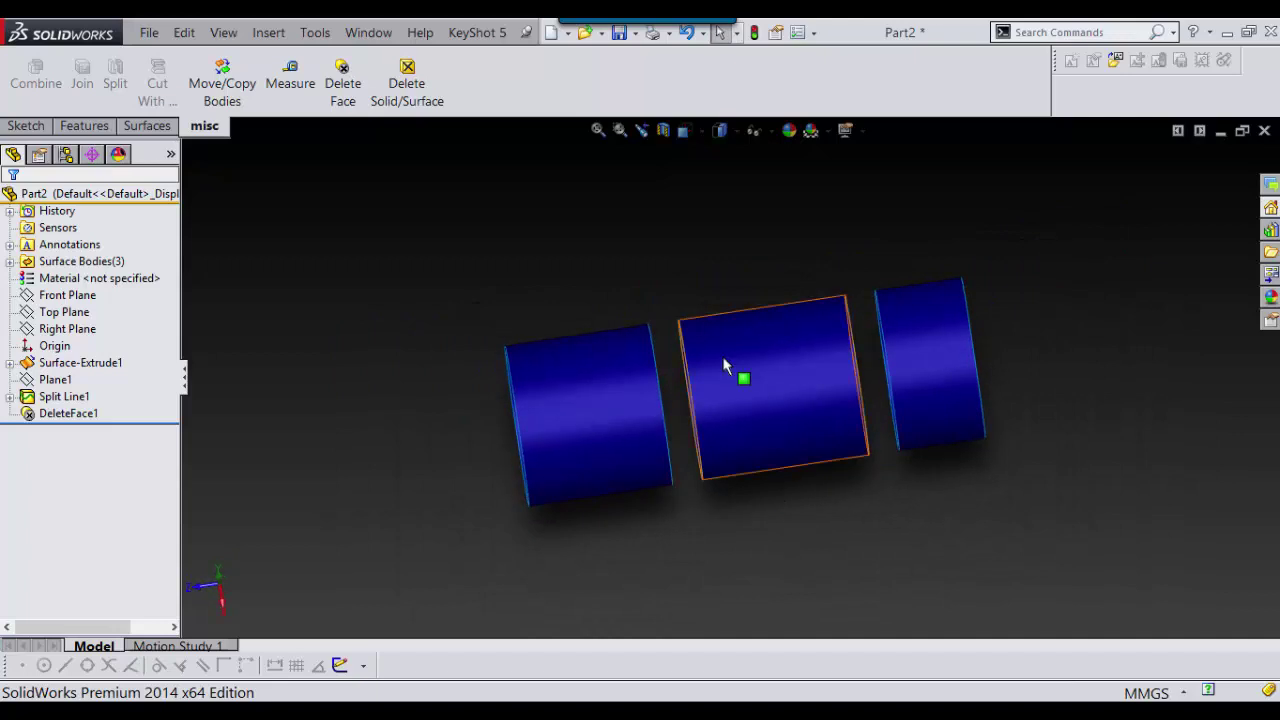
{"action": "scroll", "coordinate": [743, 374], "scroll_direction": "down", "scroll_amount": 2}
{"action": "middle_click_drag", "start_coordinate": [820, 465], "coordinate": [786, 440]}
{"action": "scroll", "coordinate": [784, 448], "scroll_direction": "down", "scroll_amount": 1}
{"action": "scroll", "coordinate": [784, 448], "scroll_direction": "up", "scroll_amount": 2}
{"action": "scroll", "coordinate": [788, 449], "scroll_direction": "down", "scroll_amount": 2}
{"action": "scroll", "coordinate": [754, 400], "scroll_direction": "up", "scroll_amount": 2}
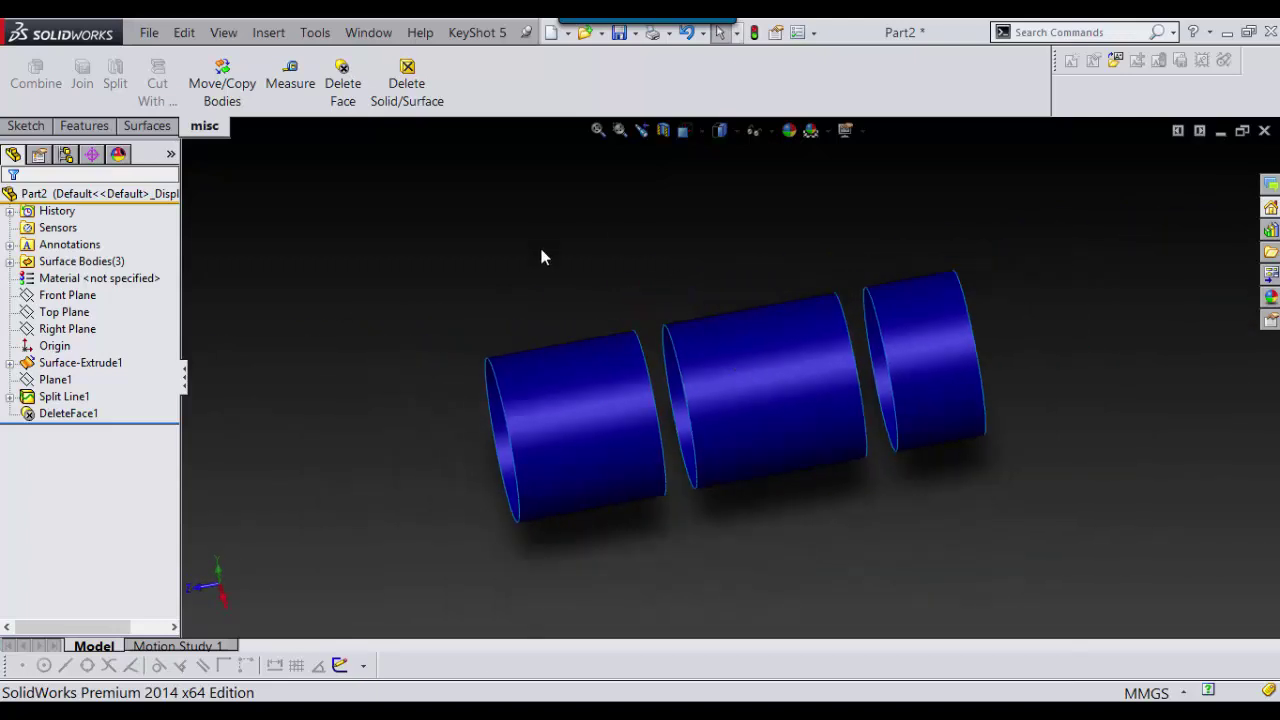
- Thicken the long end section of the cylinder inward by 2 mm
{"action": "left_click", "coordinate": [147, 126]}
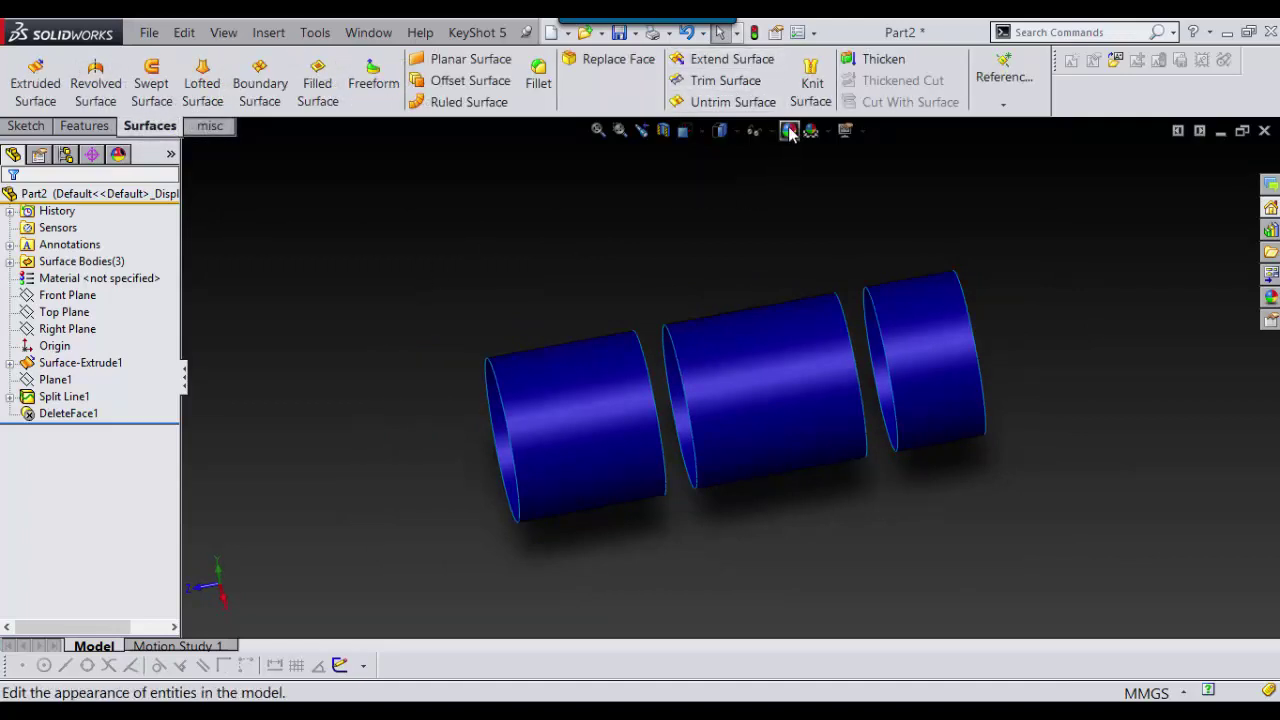
{"action": "left_click", "coordinate": [868, 60]}
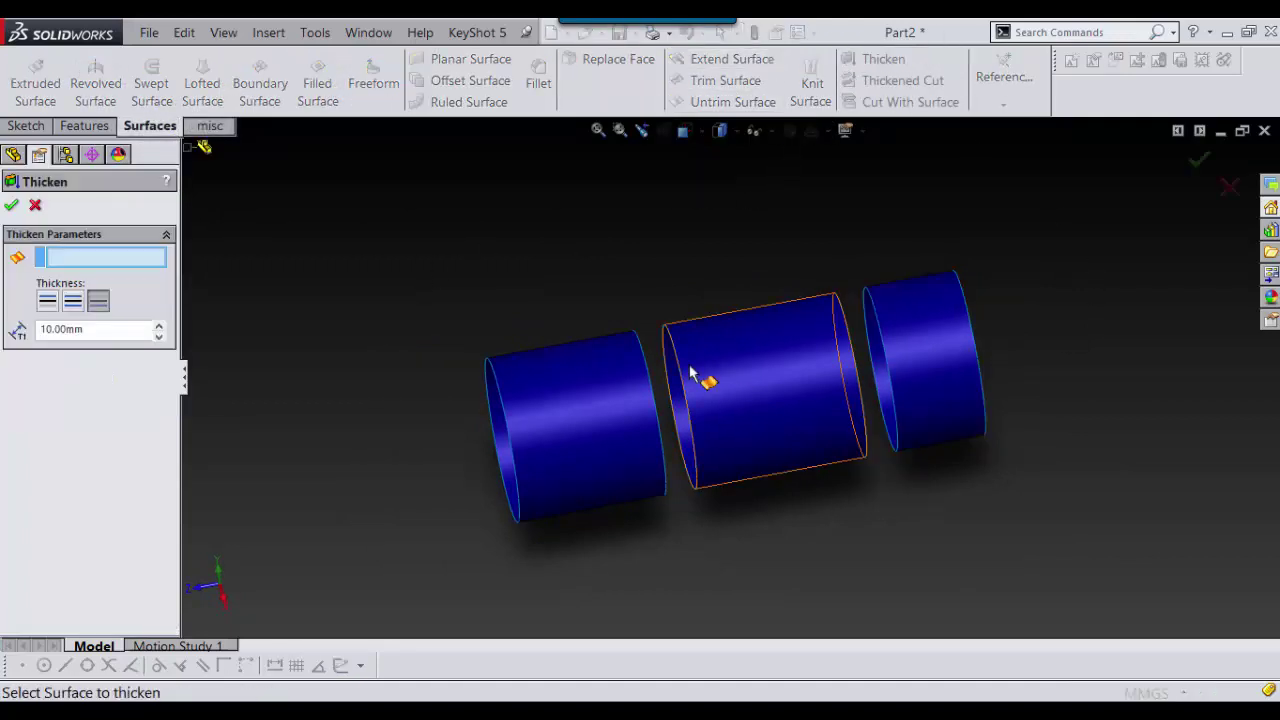
{"action": "left_click", "coordinate": [622, 383]}
{"action": "middle_click_drag", "start_coordinate": [622, 383], "coordinate": [686, 306]}
{"action": "scroll", "coordinate": [649, 360], "scroll_direction": "down", "scroll_amount": 4}
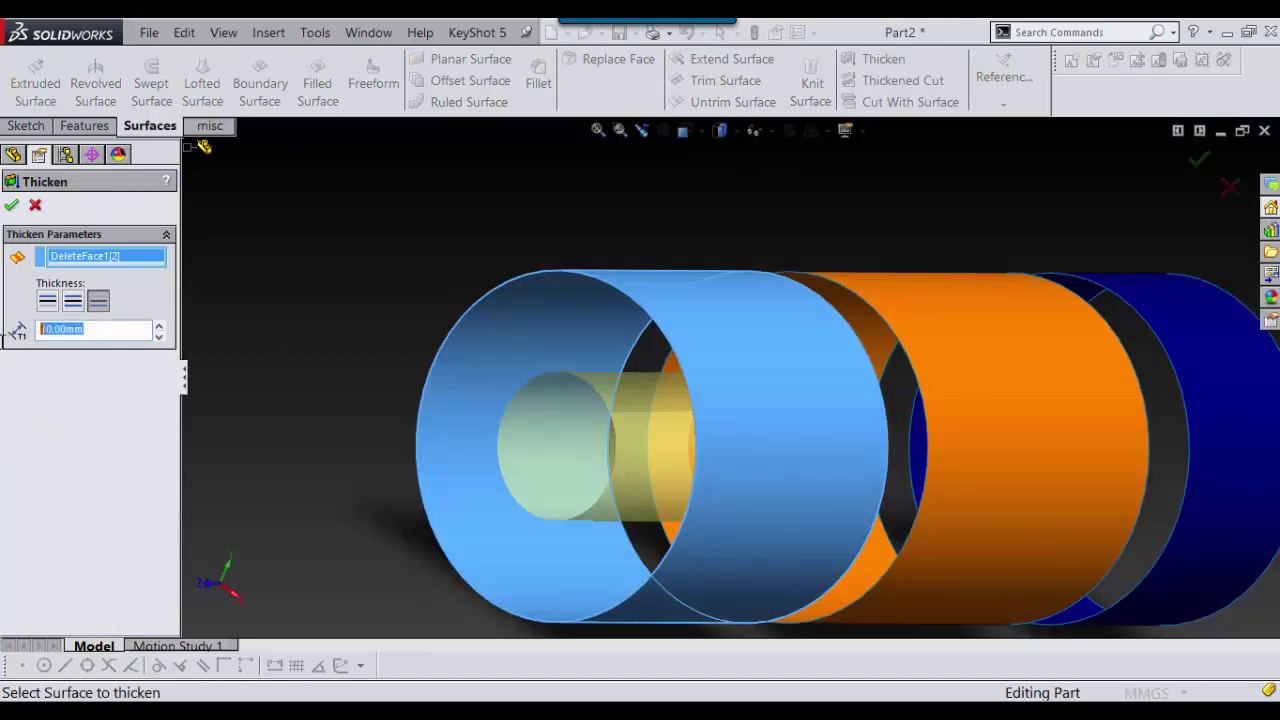
{"action": "type", "text": "1"}
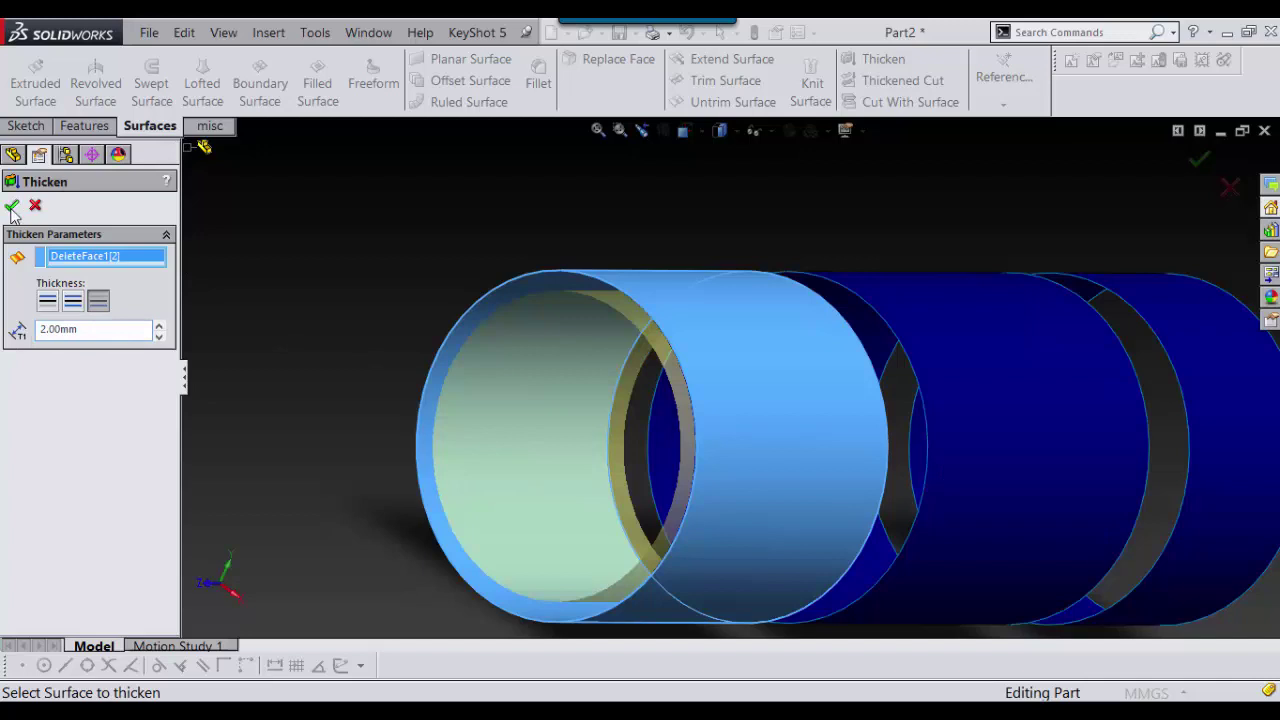
{"action": "key", "text": "Return"}
- Thicken the middle section and the short end section inward by 2 mm each, as separate features
{"action": "scroll", "coordinate": [626, 491], "scroll_direction": "up", "scroll_amount": 5}
{"action": "middle_click_drag", "start_coordinate": [646, 506], "coordinate": [831, 480]}
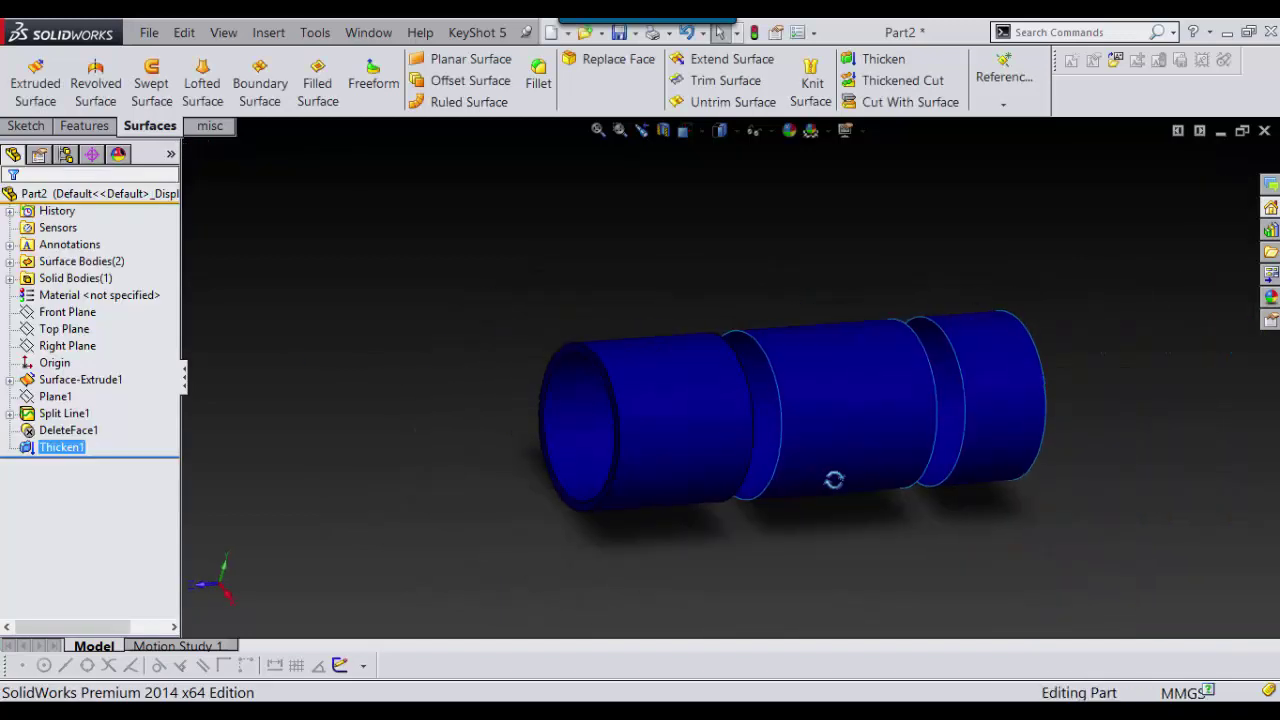
{"action": "left_click", "coordinate": [884, 59]}
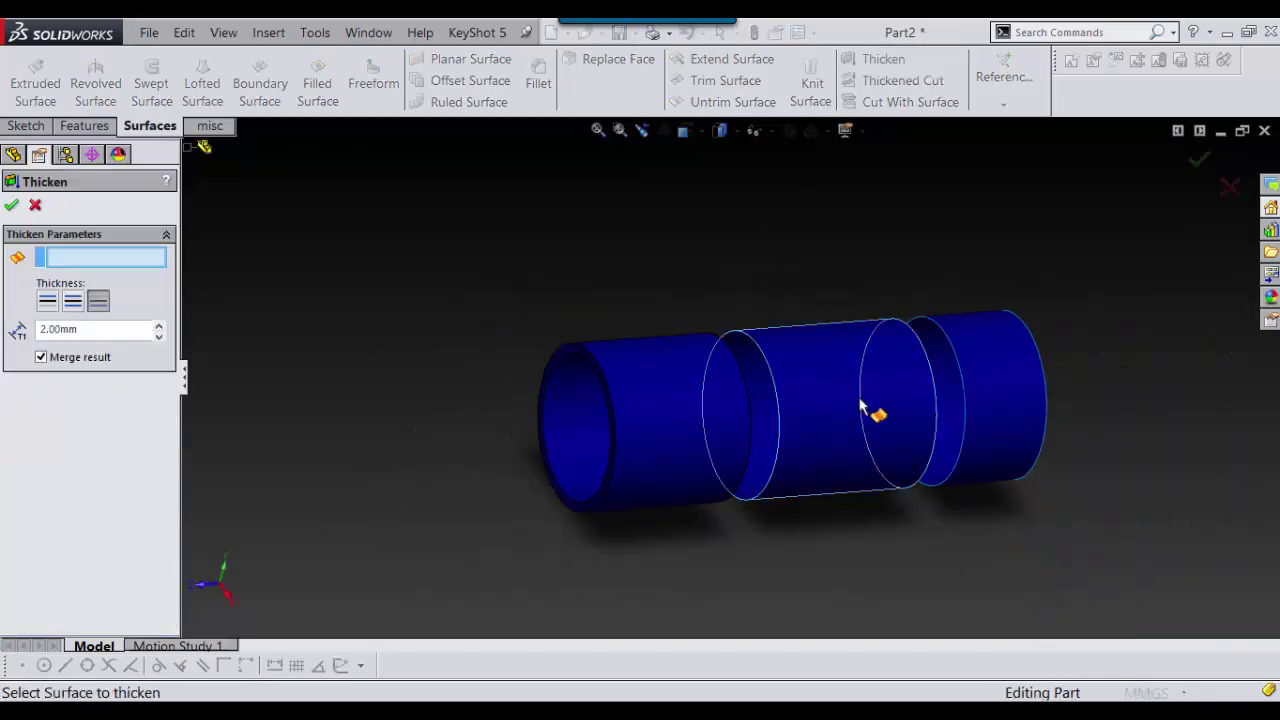
{"action": "left_click", "coordinate": [856, 407]}
{"action": "key", "text": "Return"}
{"action": "left_click", "coordinate": [884, 59]}
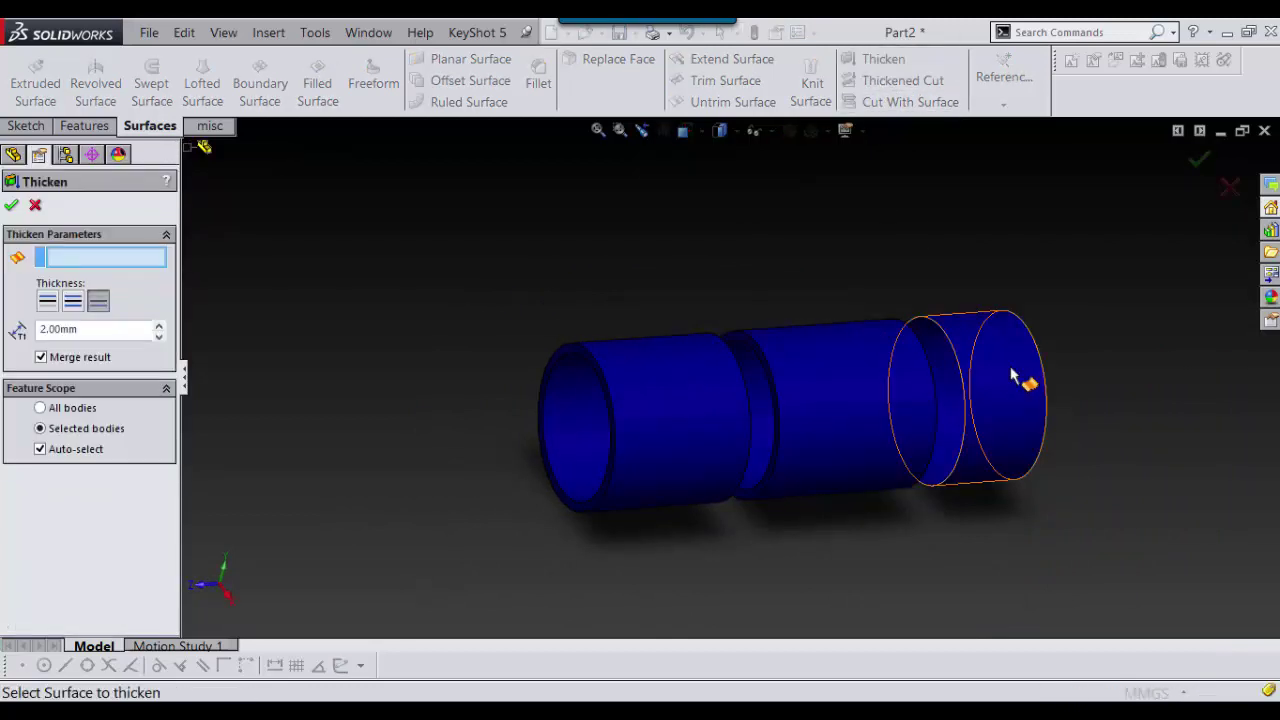
{"action": "left_click", "coordinate": [1012, 374]}
{"action": "key", "text": "Return"}
- Start a sketch on the Right Plane and enlarge the plane's displayed boundary well past the short end of the cylinder
{"action": "middle_click_drag", "start_coordinate": [1010, 375], "coordinate": [843, 397]}
{"action": "scroll", "coordinate": [843, 397], "scroll_direction": "up", "scroll_amount": 3}
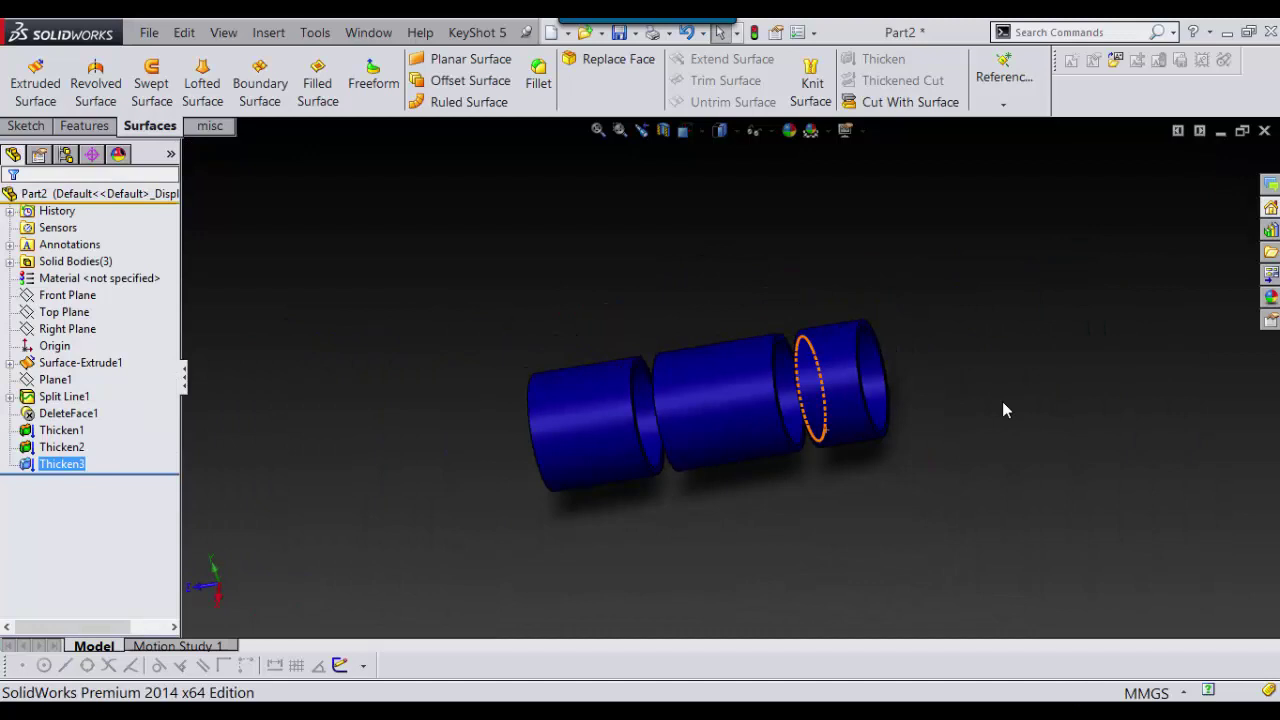
{"action": "scroll", "coordinate": [885, 399], "scroll_direction": "up", "scroll_amount": 2}
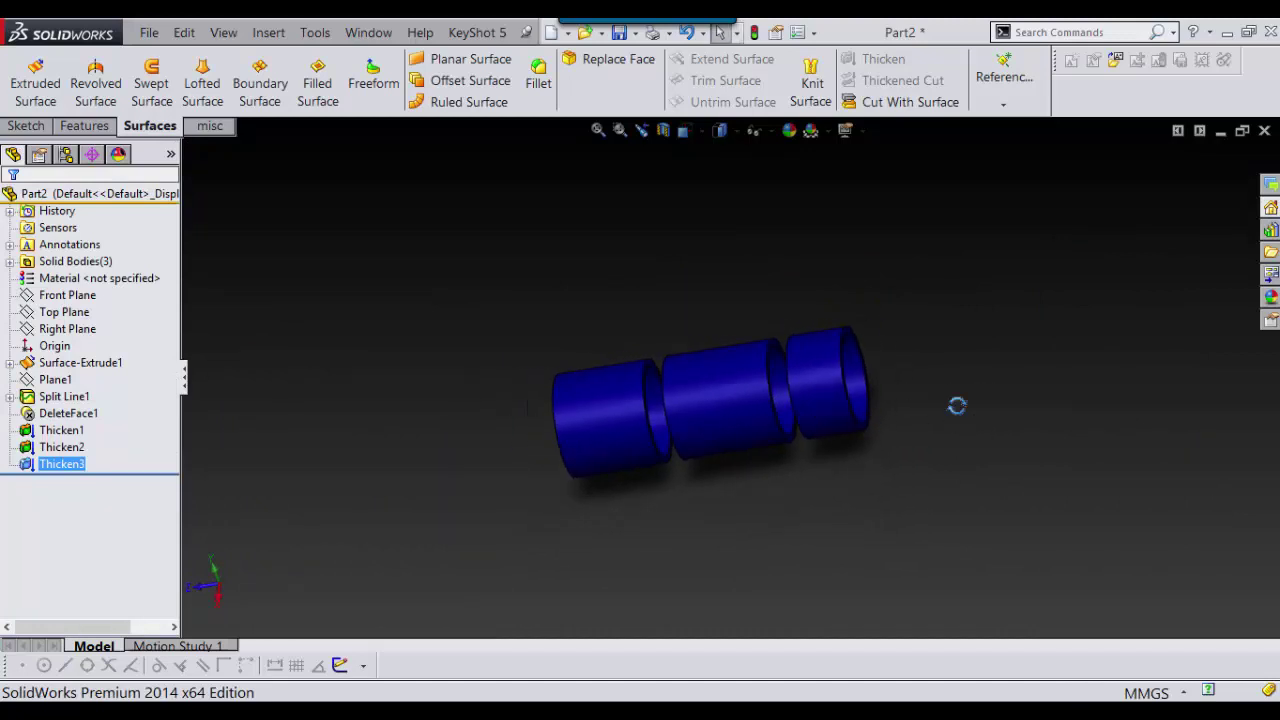
{"action": "middle_click_drag", "start_coordinate": [957, 405], "coordinate": [851, 376]}
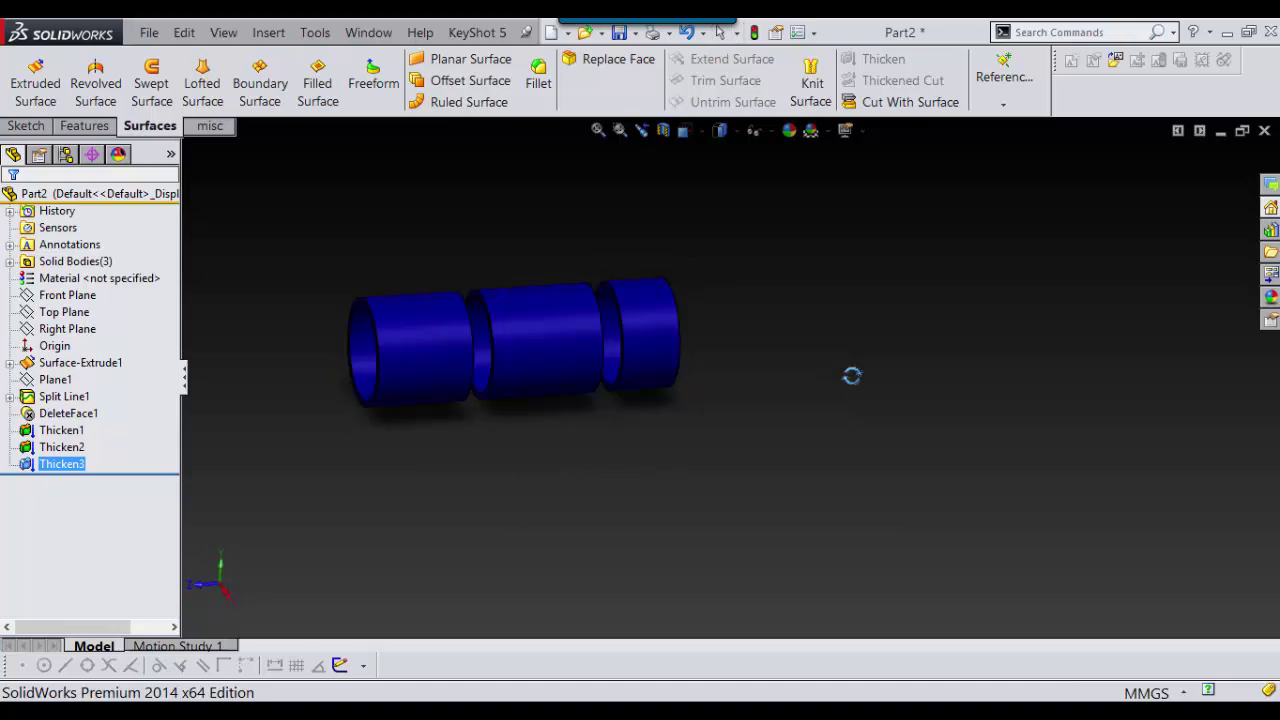
{"action": "left_click", "coordinate": [67, 328]}
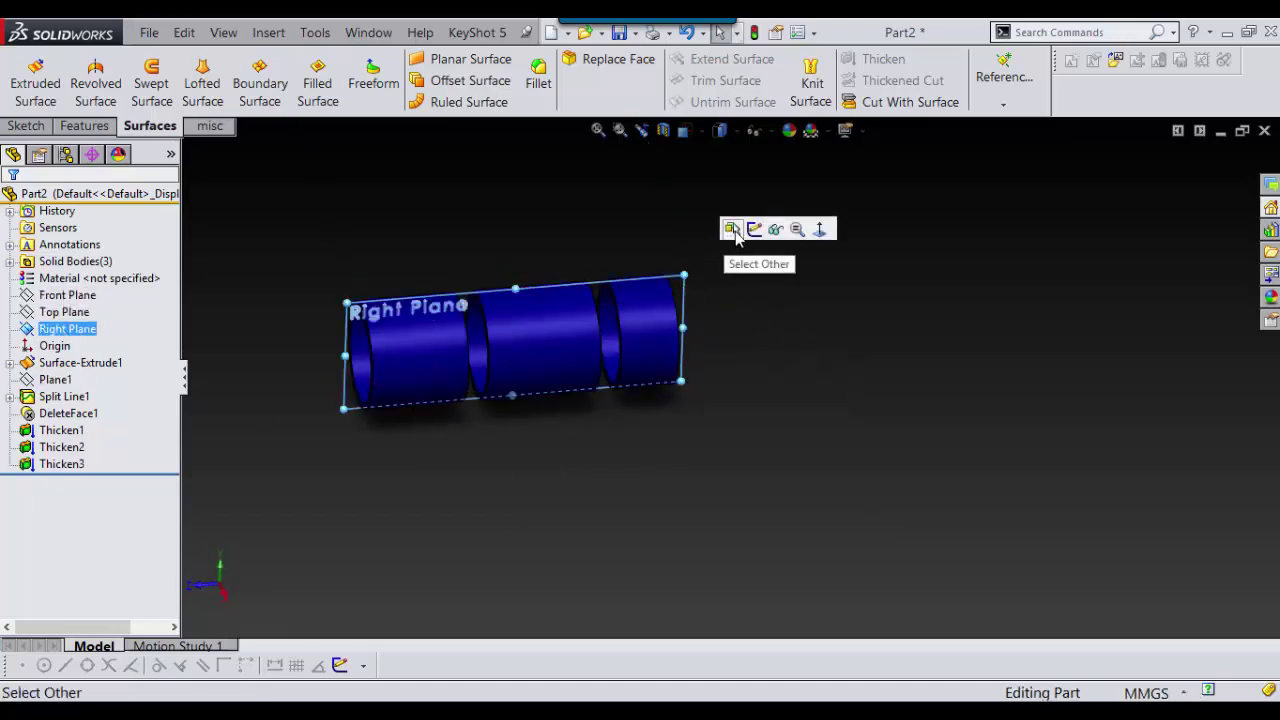
{"action": "left_click", "coordinate": [755, 232]}
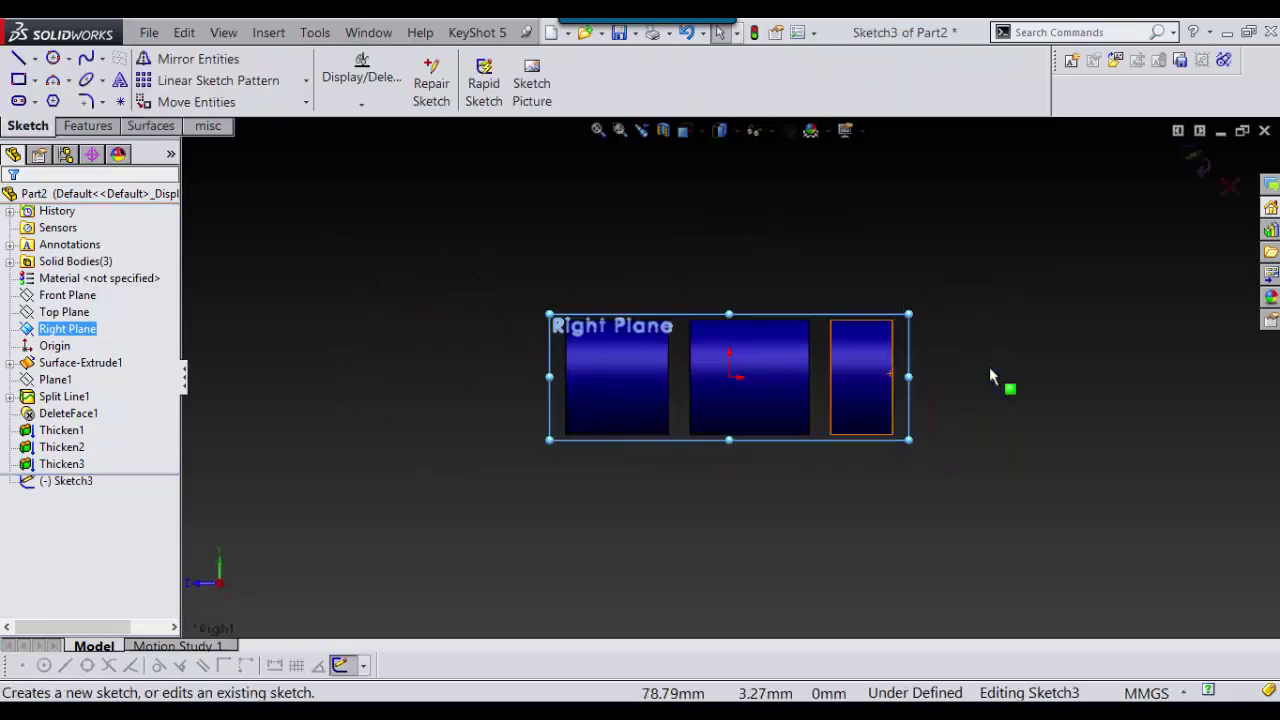
{"action": "middle_click_drag", "start_coordinate": [966, 408], "coordinate": [689, 443], "text": "ctrl"}
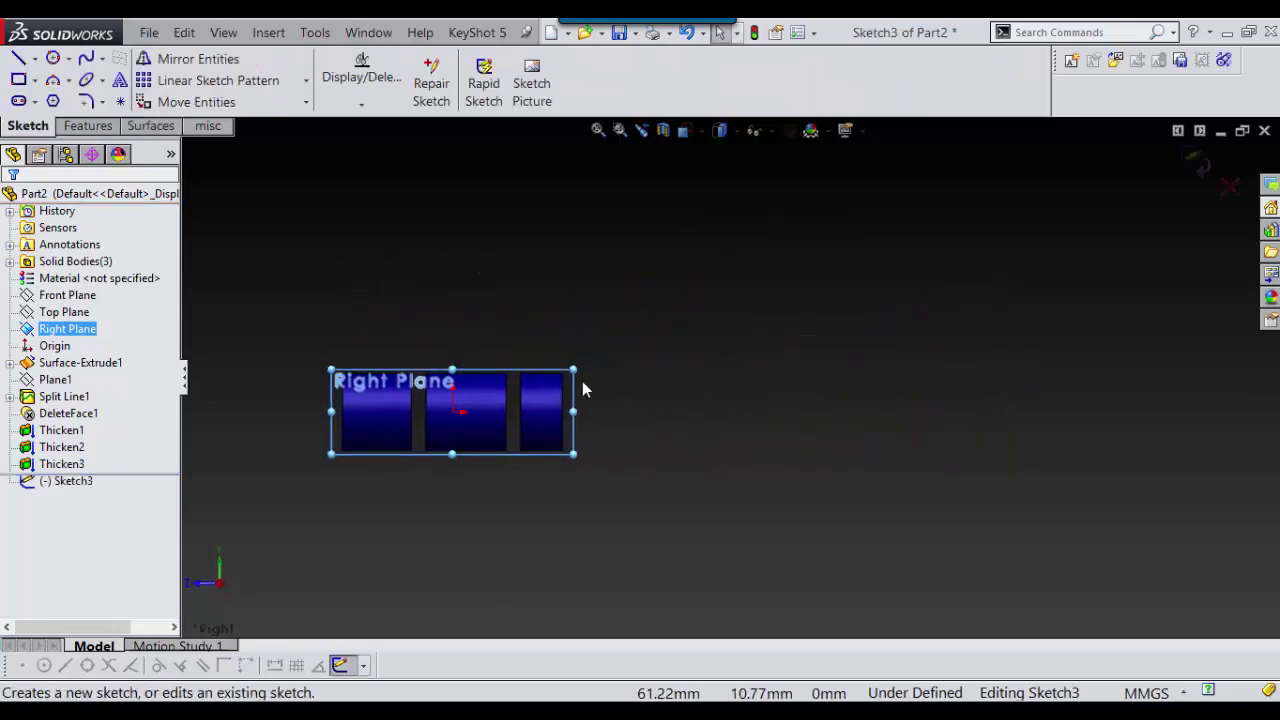
{"action": "left_click_drag", "start_coordinate": [576, 366], "coordinate": [973, 265]}
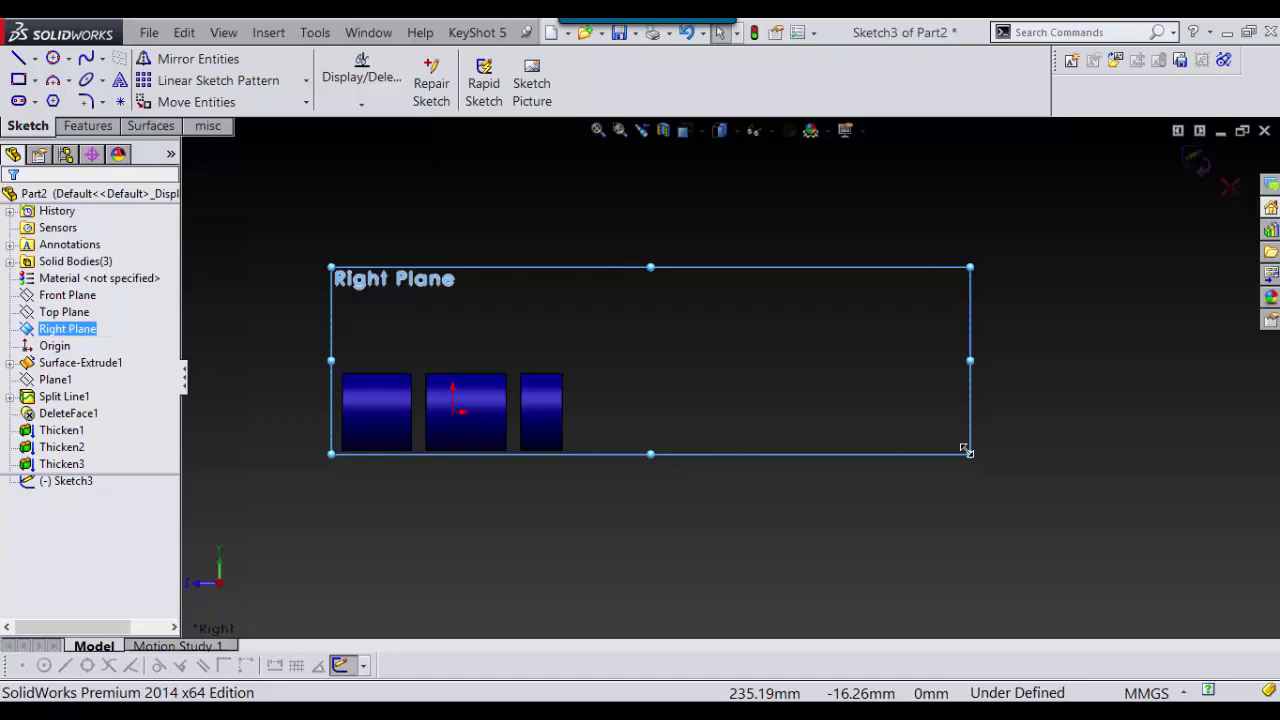
{"action": "left_click_drag", "start_coordinate": [965, 450], "coordinate": [1112, 636]}
- Sketch a stepped open profile beyond the cylinder's short end: a horizontal line, a vertical rise of about 41 mm, and a longer horizontal line
{"action": "right_click_drag", "start_coordinate": [831, 391], "coordinate": [713, 430]}
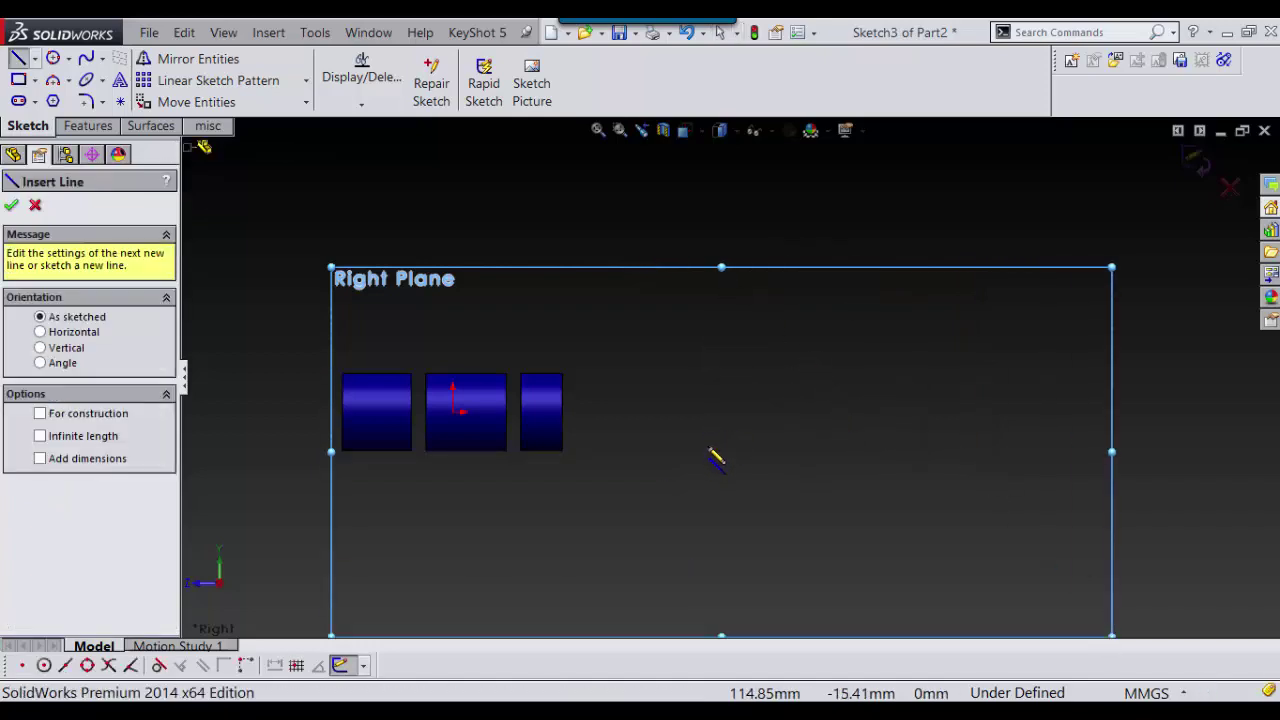
{"action": "left_click", "coordinate": [708, 446]}
{"action": "left_click", "coordinate": [870, 445]}
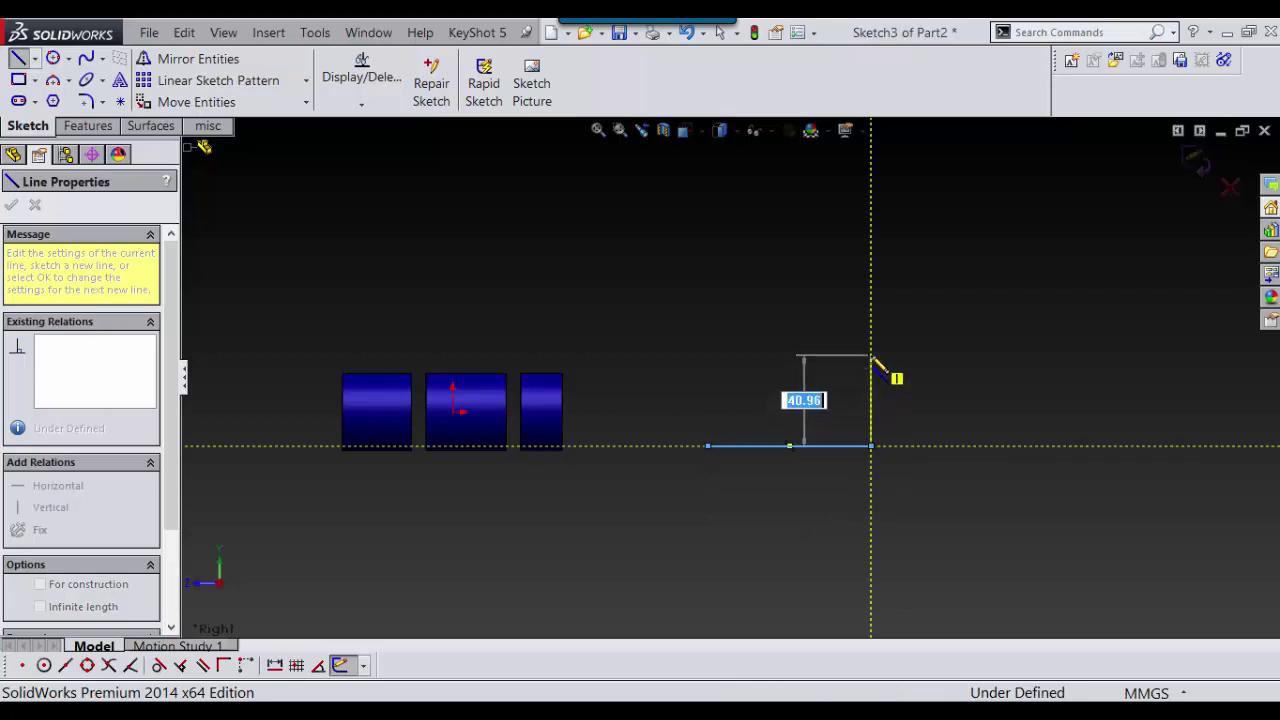
{"action": "left_click", "coordinate": [870, 355]}
{"action": "left_click", "coordinate": [1137, 355]}
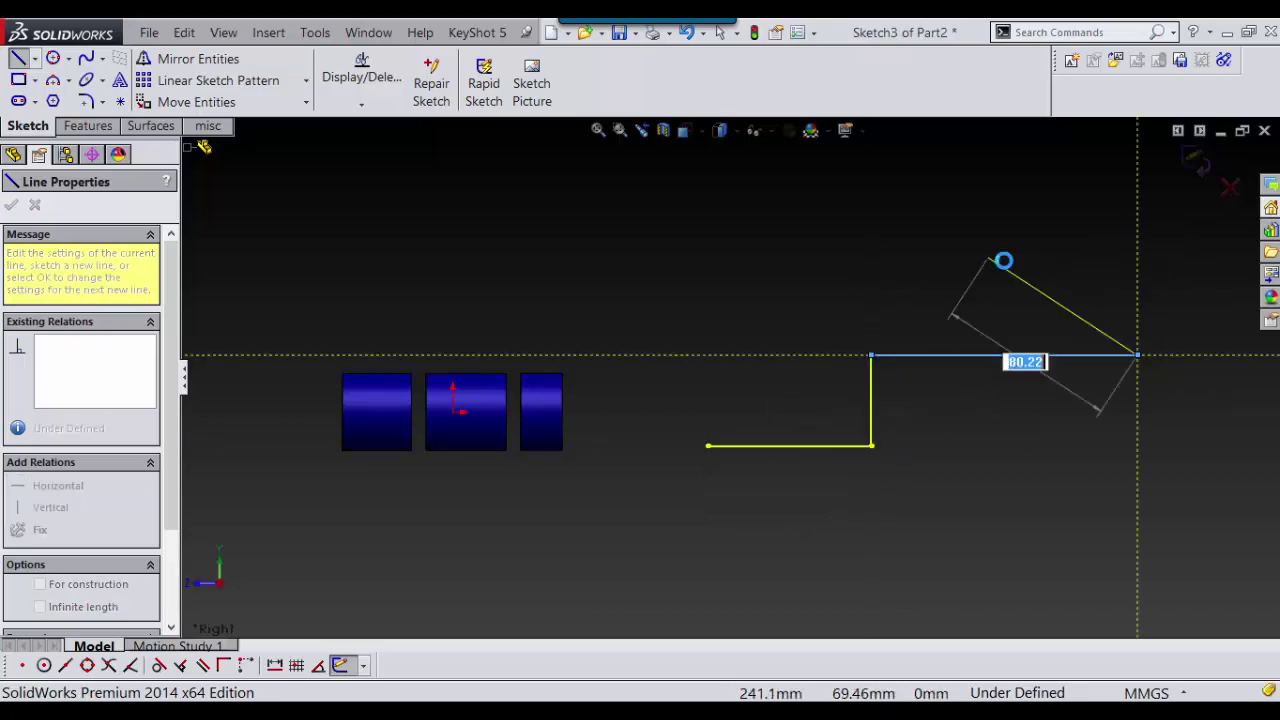
{"action": "key", "text": "Escape"}
- Lengthen the profile's lower line by moving its free end towards the cylinder, to about X 78.3 mm
{"action": "scroll", "coordinate": [923, 346], "scroll_direction": "down", "scroll_amount": 3}
{"action": "scroll", "coordinate": [705, 449], "scroll_direction": "up", "scroll_amount": 1}
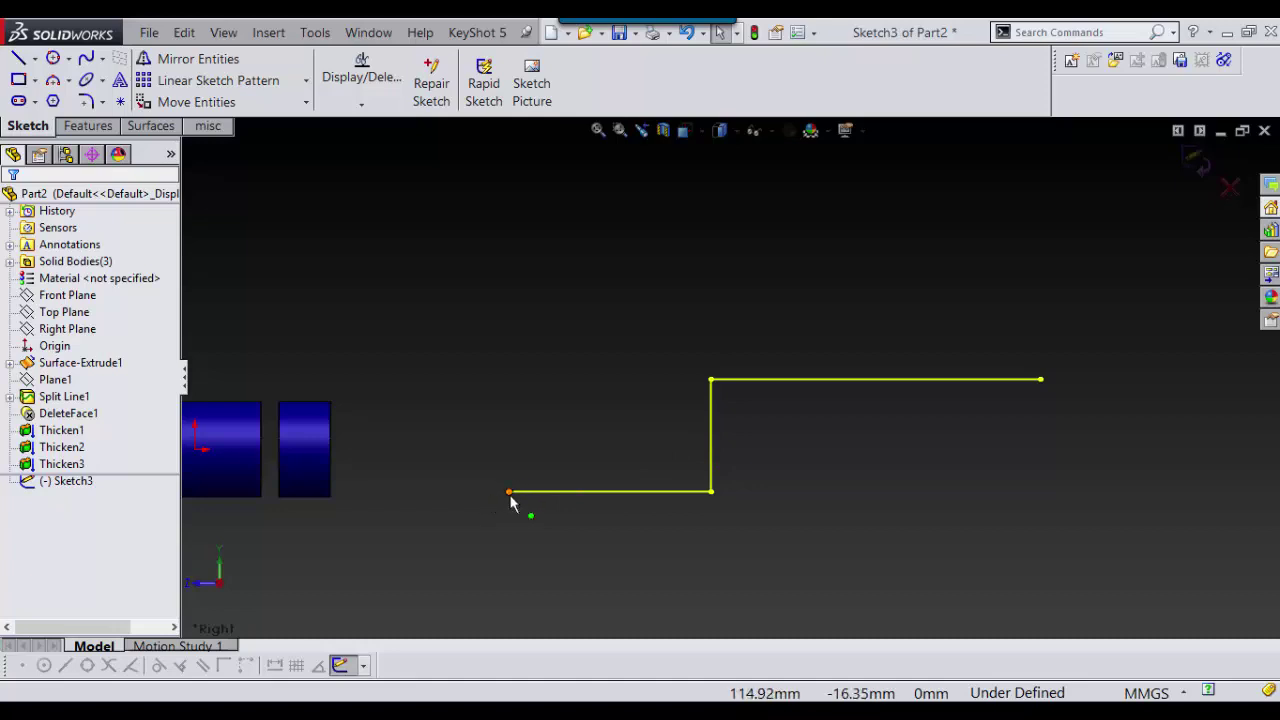
{"action": "left_click_drag", "start_coordinate": [510, 494], "coordinate": [409, 498]}
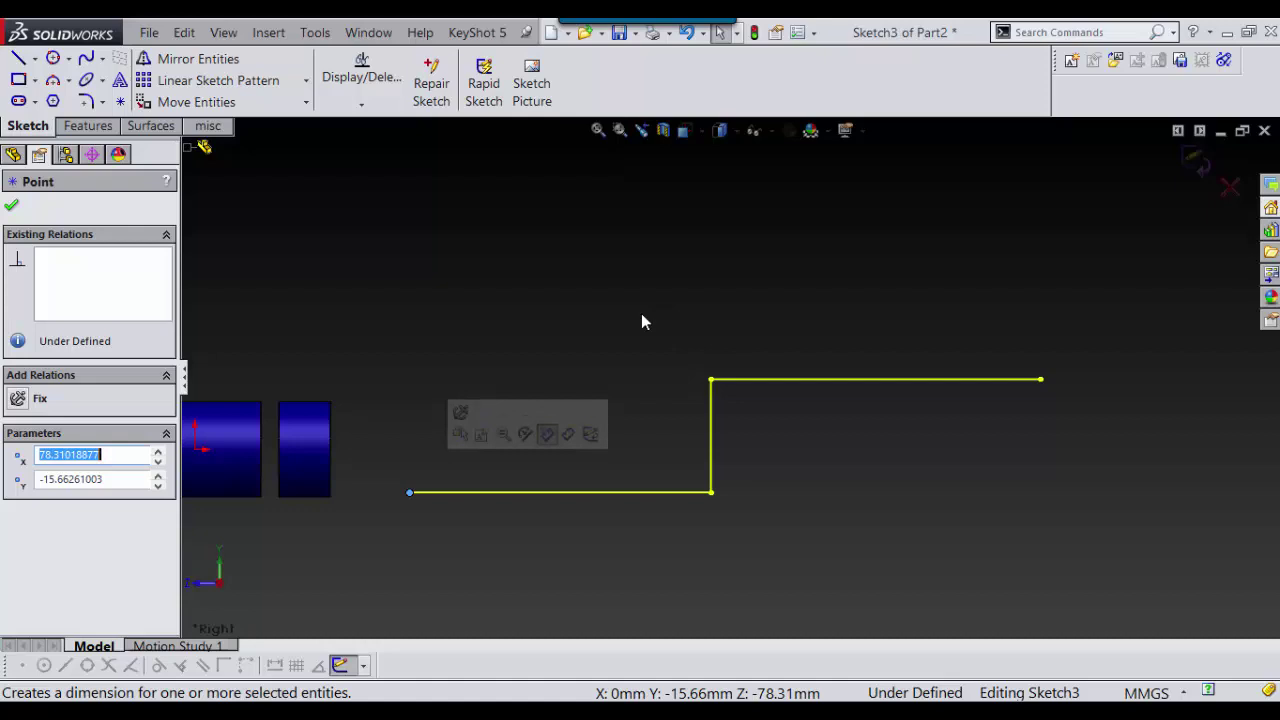
- Round both corners of the stepped profile with 15 mm sketch fillets and close the sketch
{"action": "right_click_drag", "start_coordinate": [837, 266], "coordinate": [785, 276]}
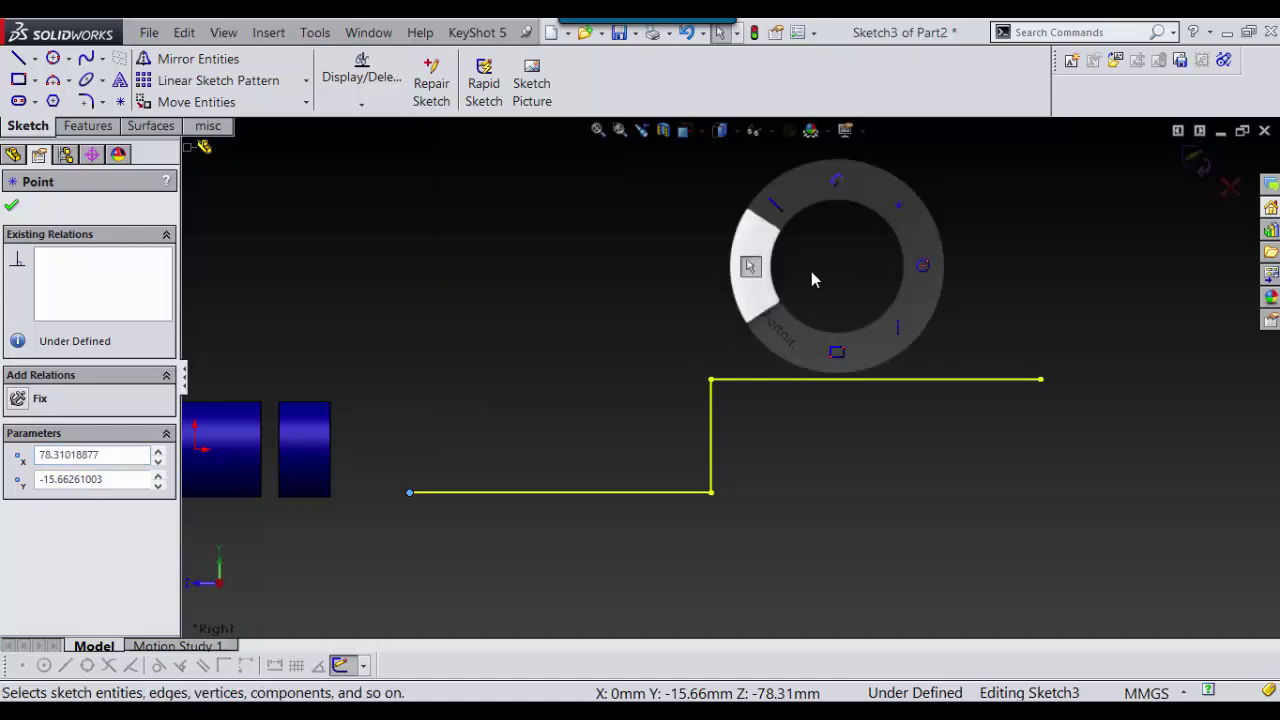
{"action": "right_click_drag", "start_coordinate": [830, 278], "coordinate": [771, 349]}
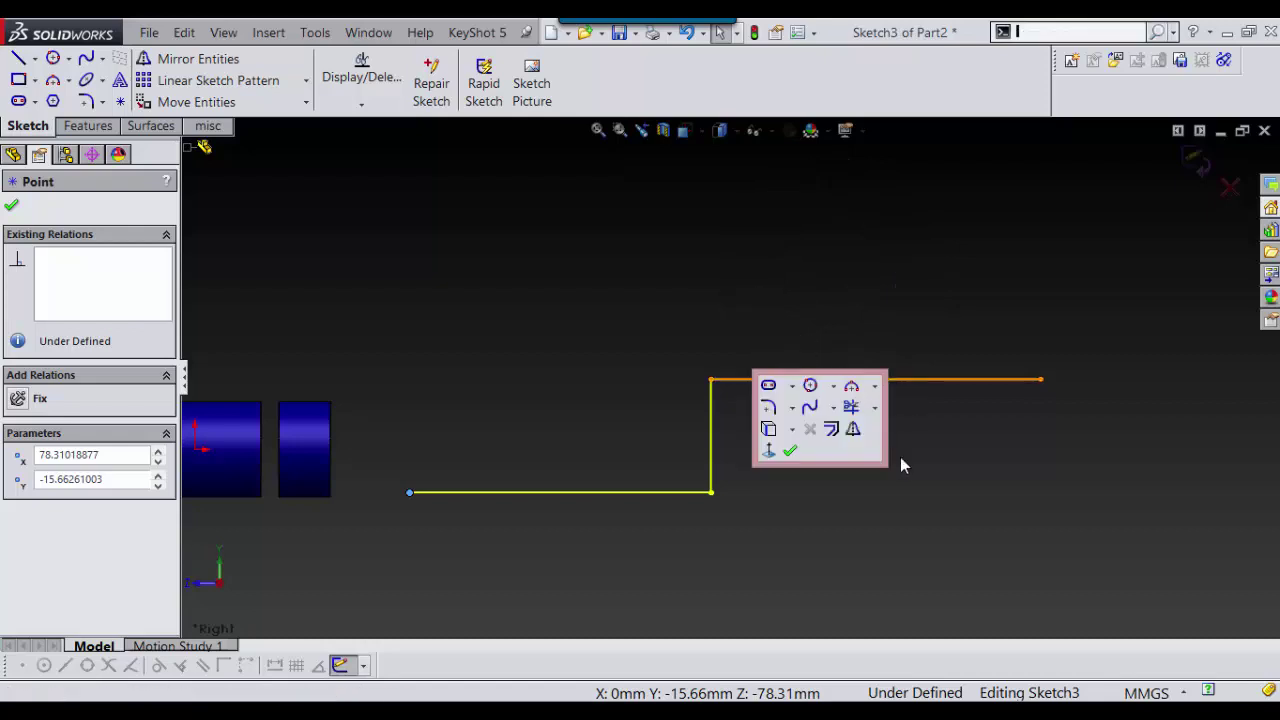
{"action": "left_click", "coordinate": [768, 407]}
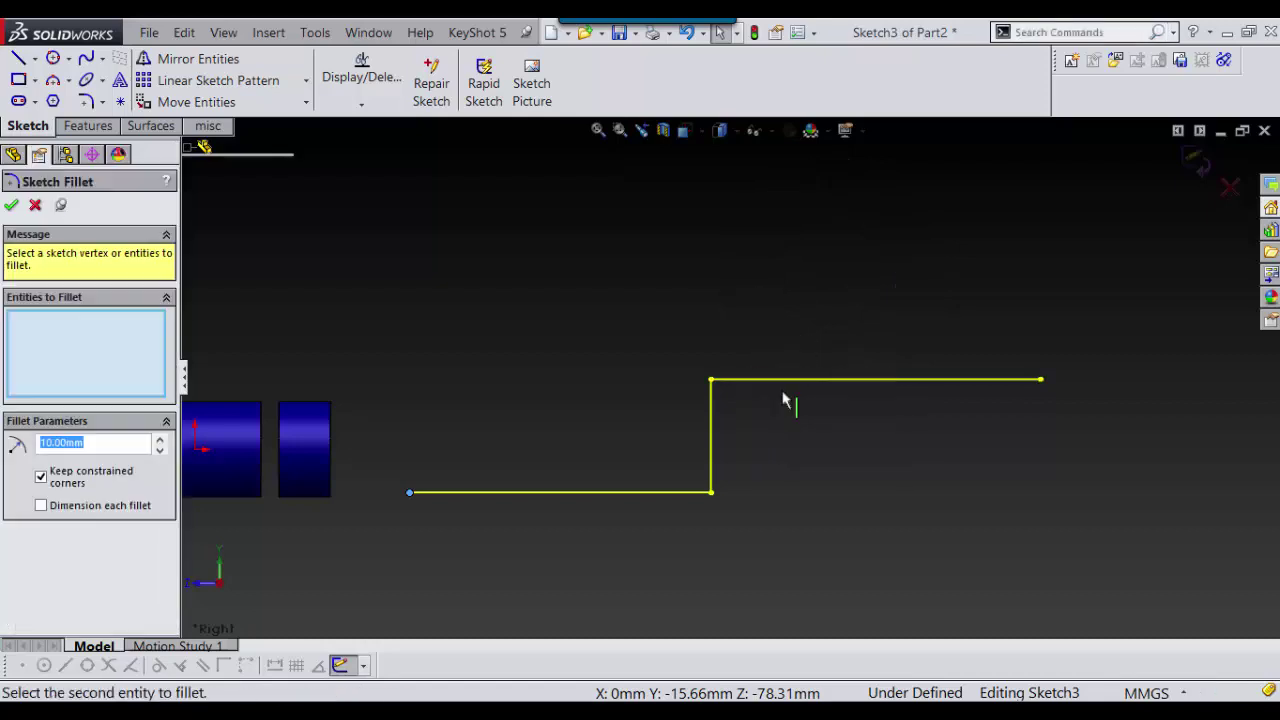
{"action": "left_click", "coordinate": [715, 388]}
{"action": "left_click", "coordinate": [712, 493]}
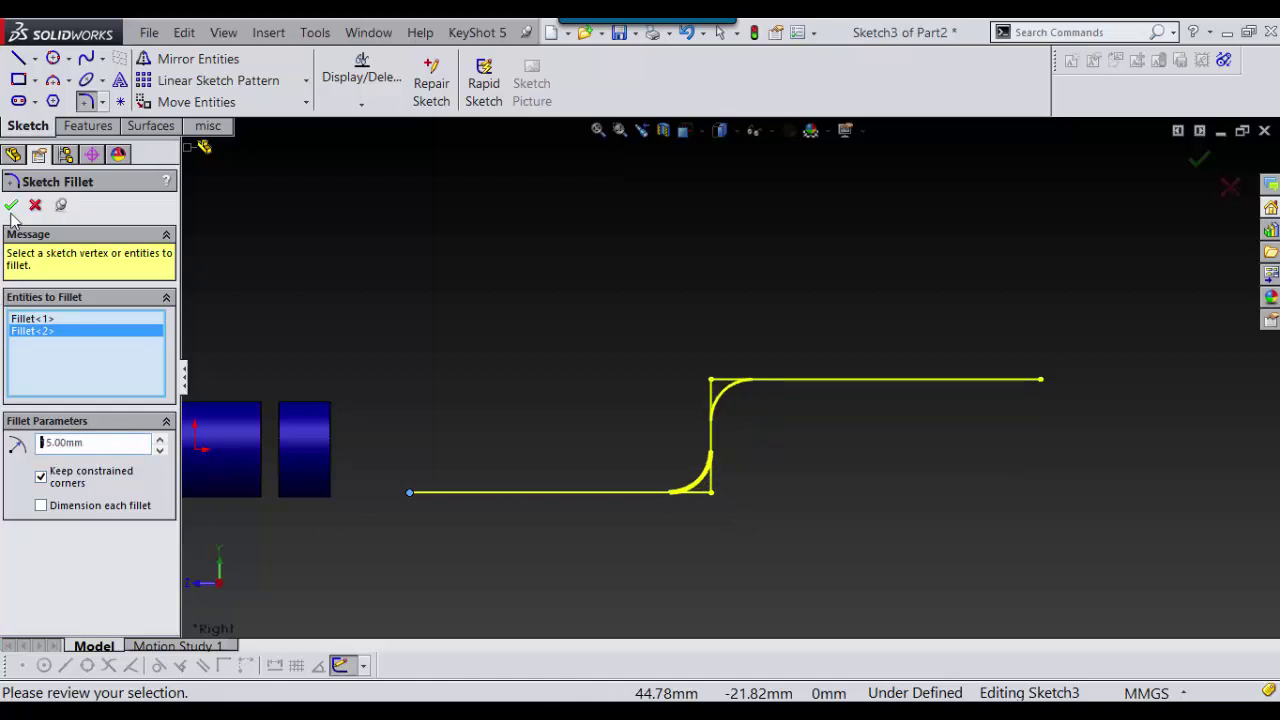
{"action": "key", "text": "Return"}
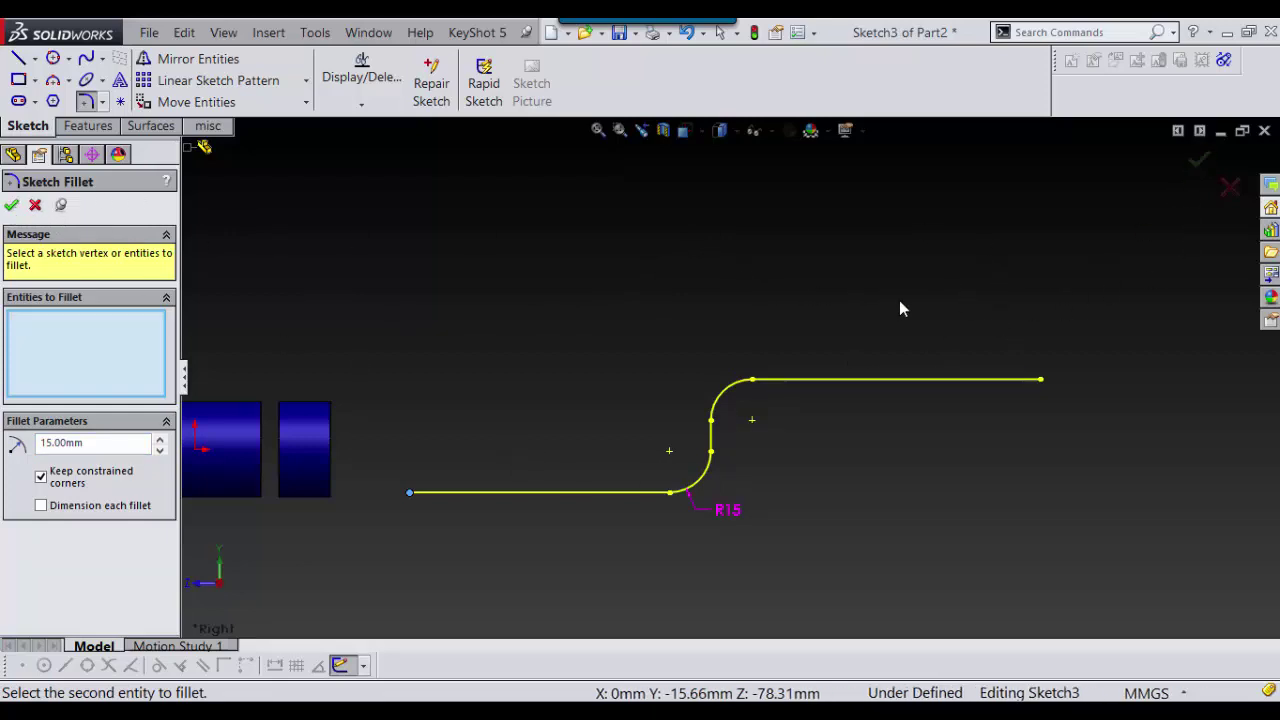
{"action": "key", "text": "Escape"}
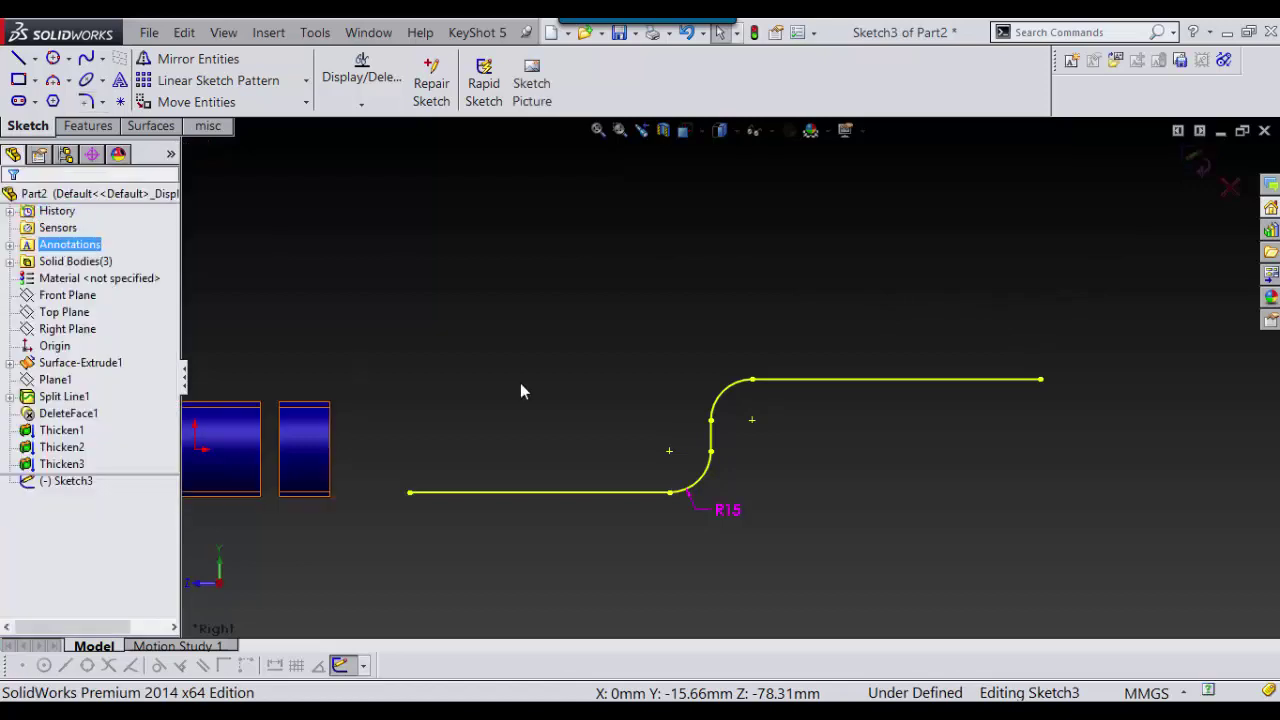
{"action": "scroll", "coordinate": [820, 385], "scroll_direction": "down", "scroll_amount": 2}
{"action": "scroll", "coordinate": [820, 385], "scroll_direction": "up", "scroll_amount": 2}
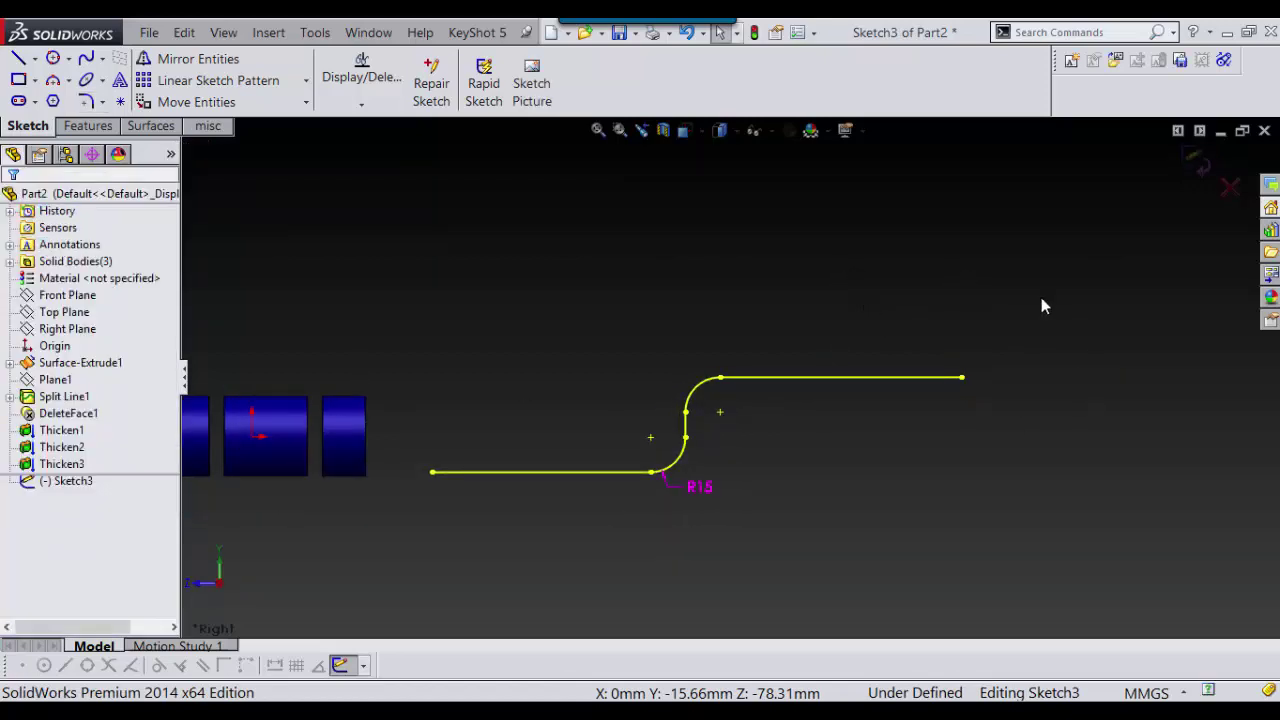
{"action": "key", "text": "ctrl+b"}
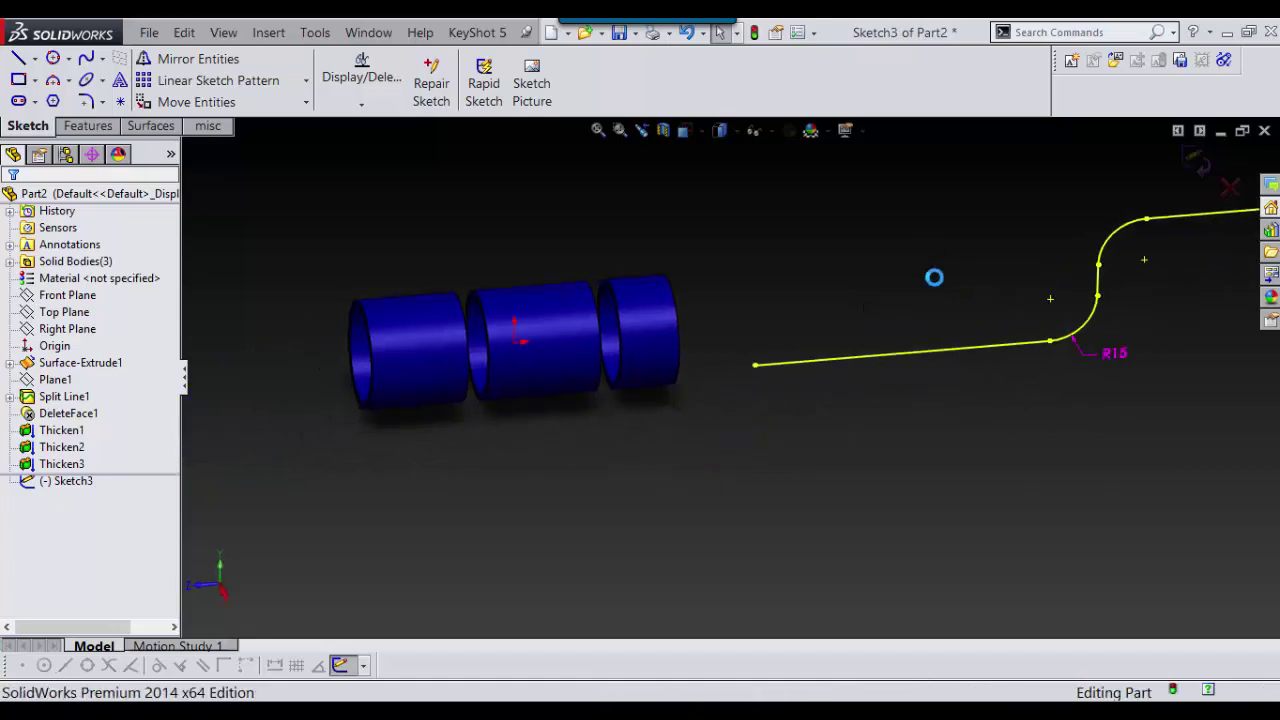
- Extrude the stepped profile as a surface, 99 mm wide with the Mid Plane end condition
{"action": "scroll", "coordinate": [990, 411], "scroll_direction": "up", "scroll_amount": 3}
{"action": "middle_click_drag", "start_coordinate": [990, 411], "coordinate": [1052, 409]}
{"action": "key", "text": "s"}
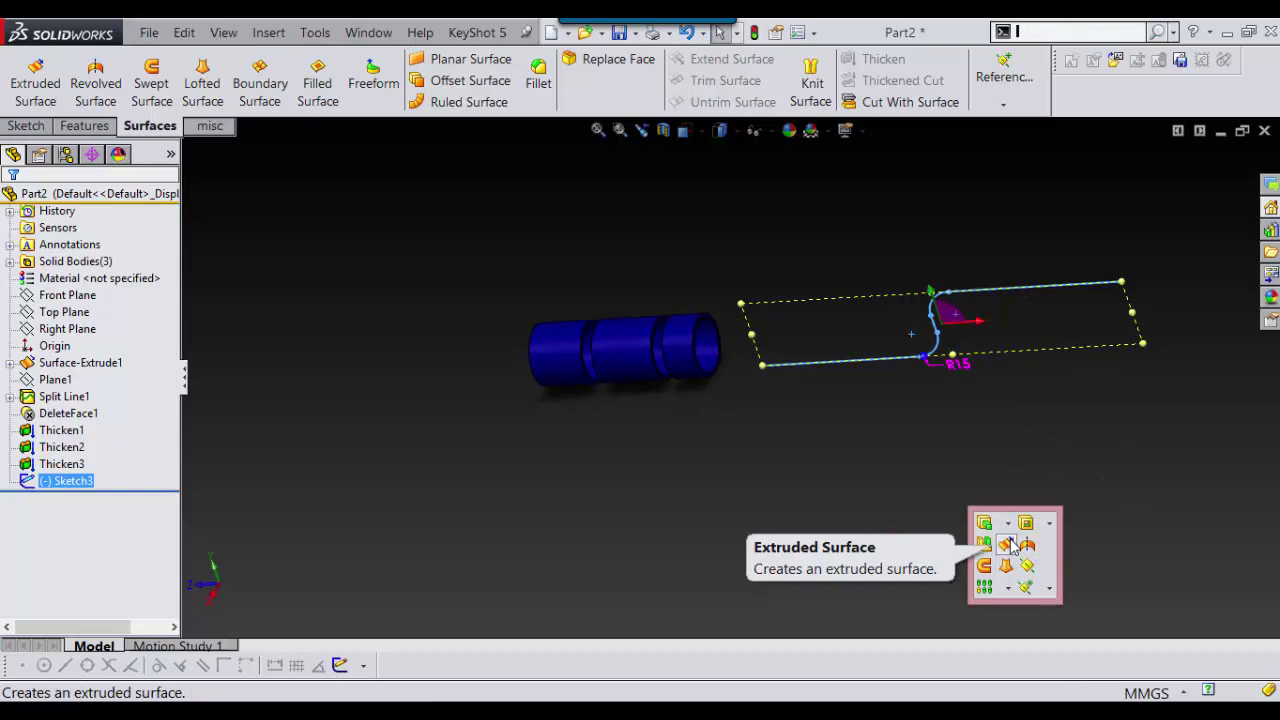
{"action": "left_click", "coordinate": [1006, 565]}
{"action": "left_click", "coordinate": [95, 314]}
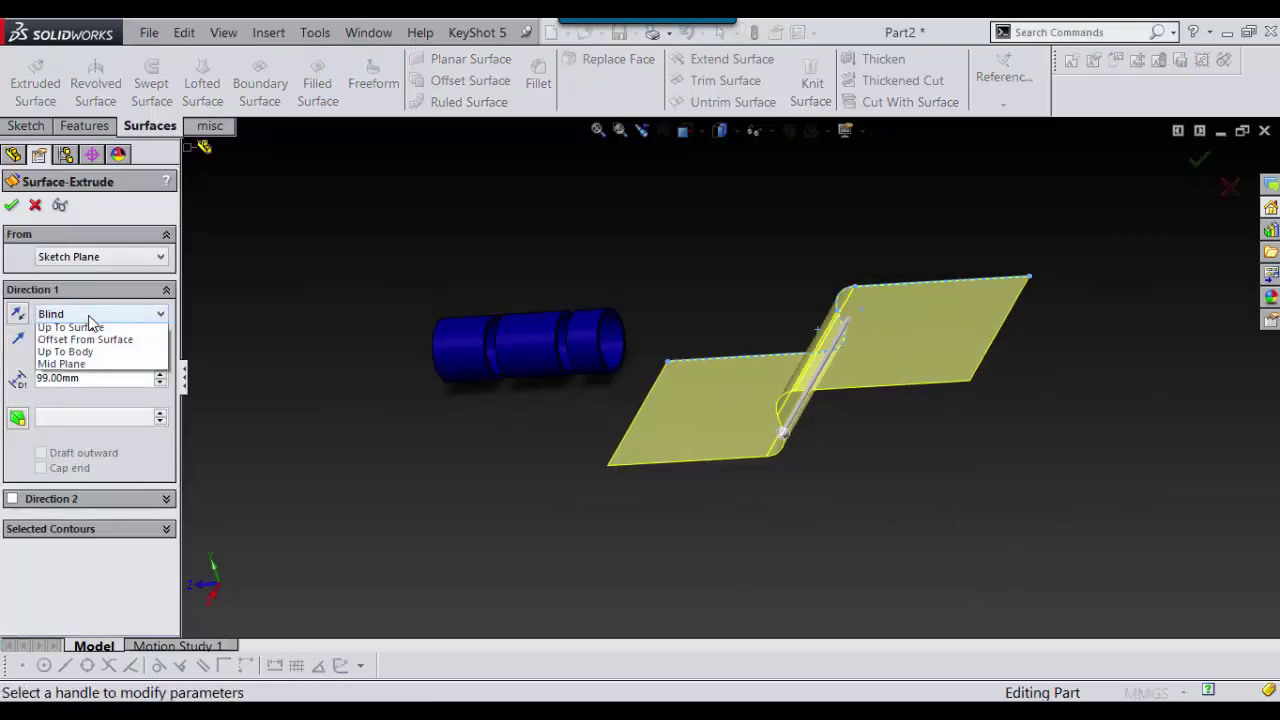
{"action": "left_click", "coordinate": [95, 418]}
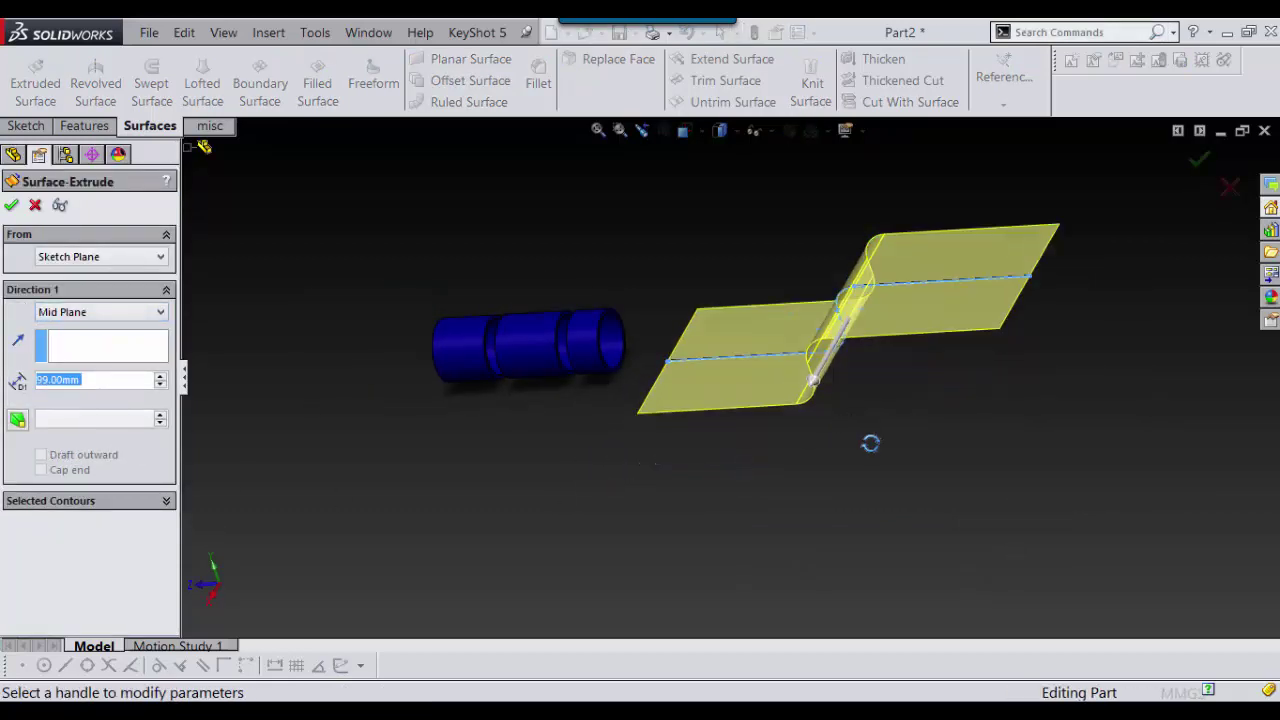
{"action": "key", "text": "ctrl+1"}
{"action": "left_click", "coordinate": [13, 205]}
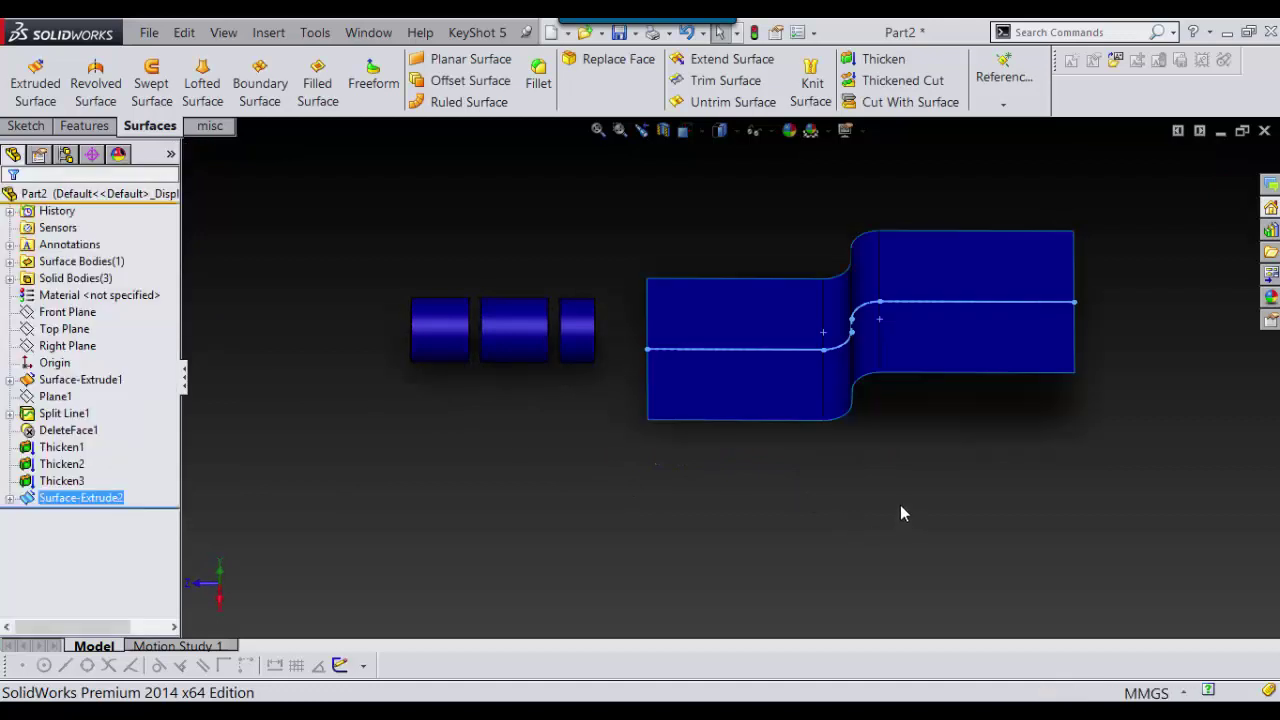
- Start a sketch on the upper flat face of the stepped surface
{"action": "scroll", "coordinate": [737, 355], "scroll_direction": "up", "scroll_amount": 3}
{"action": "middle_click_drag", "start_coordinate": [891, 386], "coordinate": [887, 334]}
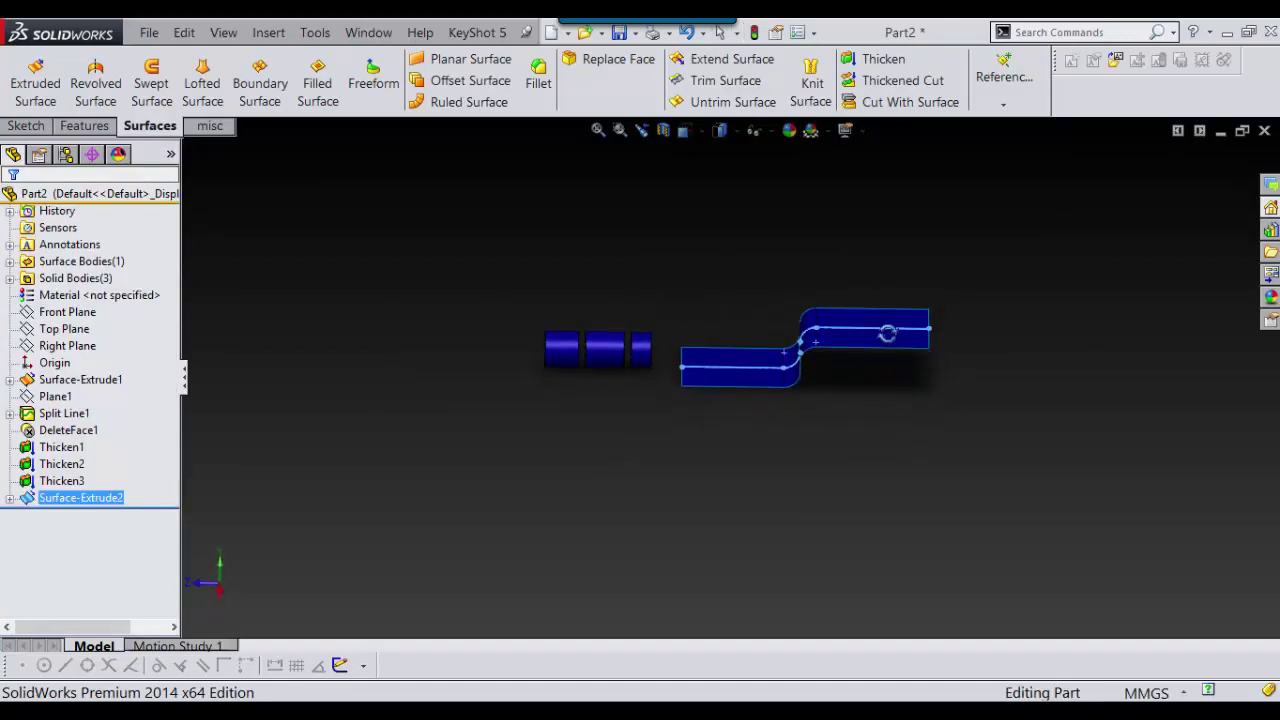
{"action": "scroll", "coordinate": [889, 371], "scroll_direction": "down", "scroll_amount": 2}
{"action": "middle_click_drag", "start_coordinate": [723, 343], "coordinate": [768, 497]}
{"action": "scroll", "coordinate": [620, 355], "scroll_direction": "down", "scroll_amount": 3}
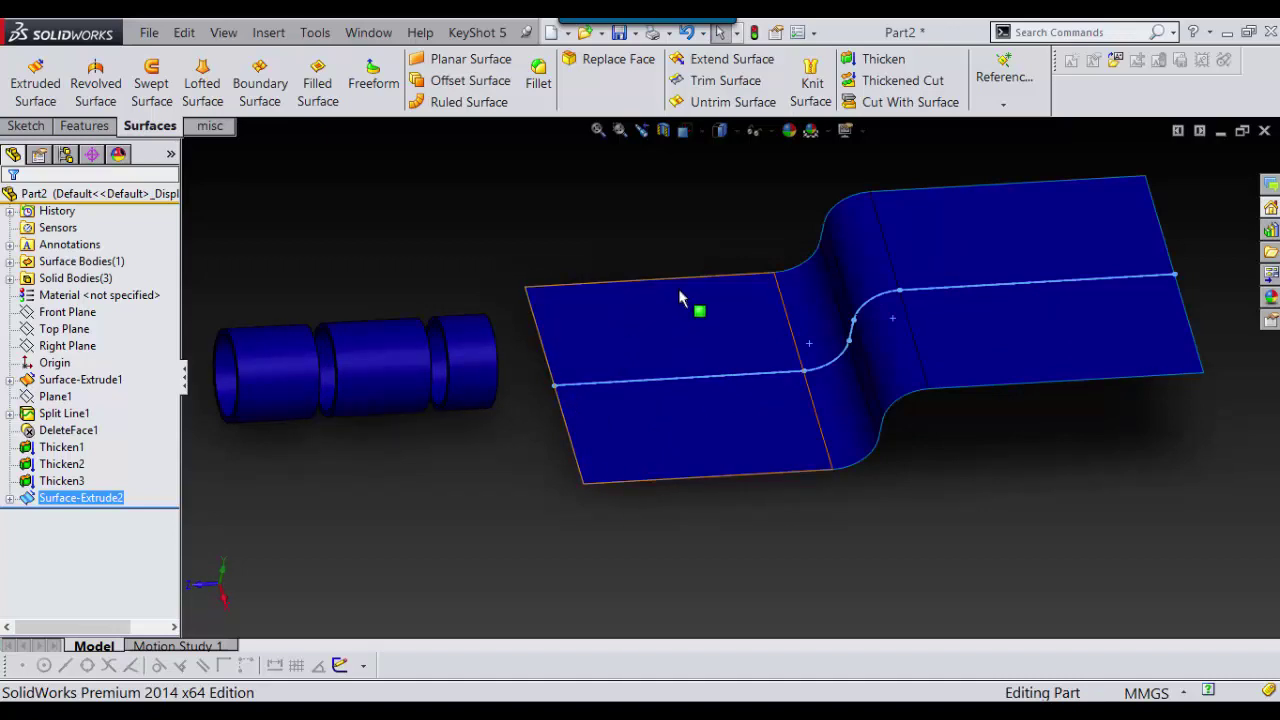
{"action": "scroll", "coordinate": [800, 503], "scroll_direction": "up", "scroll_amount": 2}
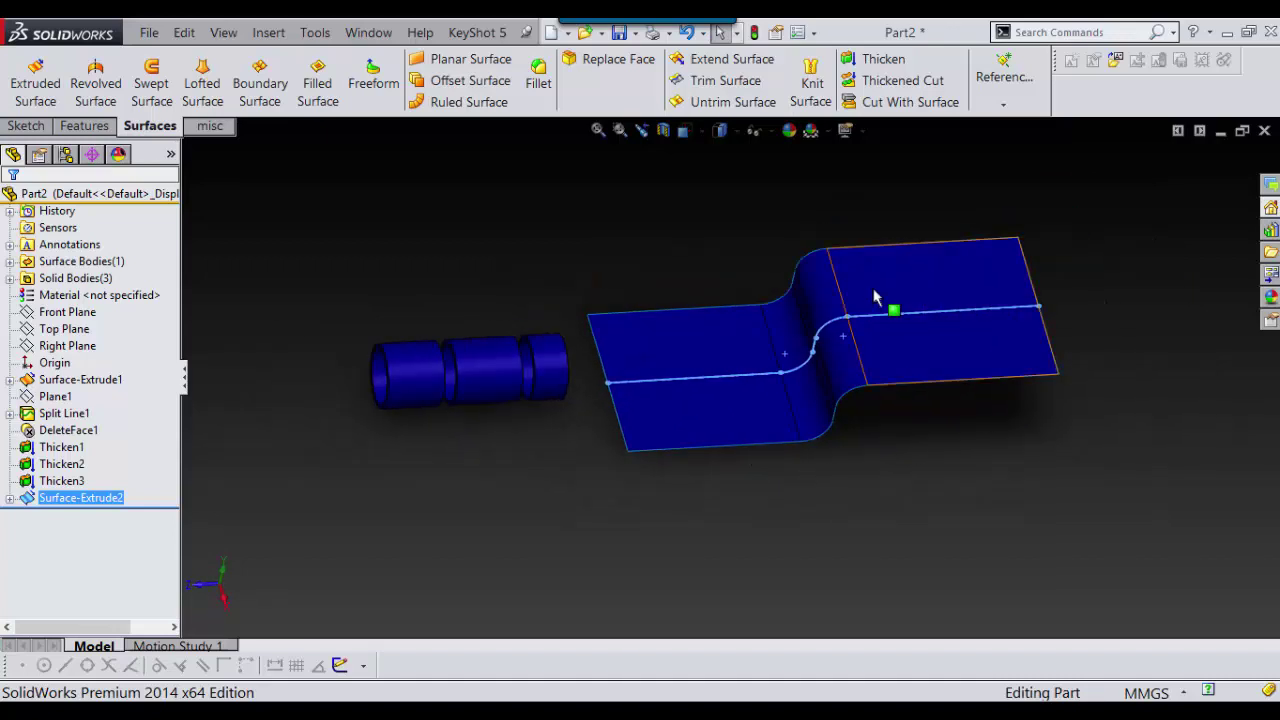
{"action": "left_click", "coordinate": [924, 300]}
{"action": "left_click", "coordinate": [985, 232]}
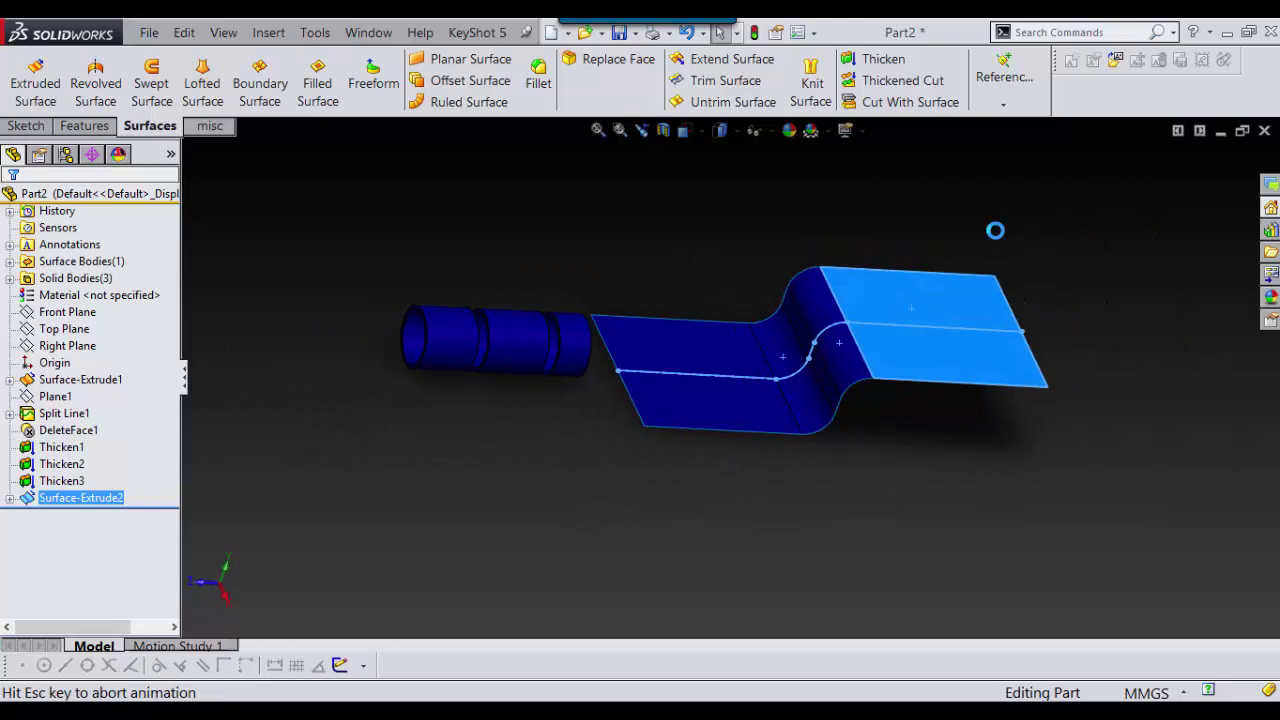
- Orient the view normal to the sketch plane, with the free end of the upper face pointing up
{"action": "key", "text": "s"}
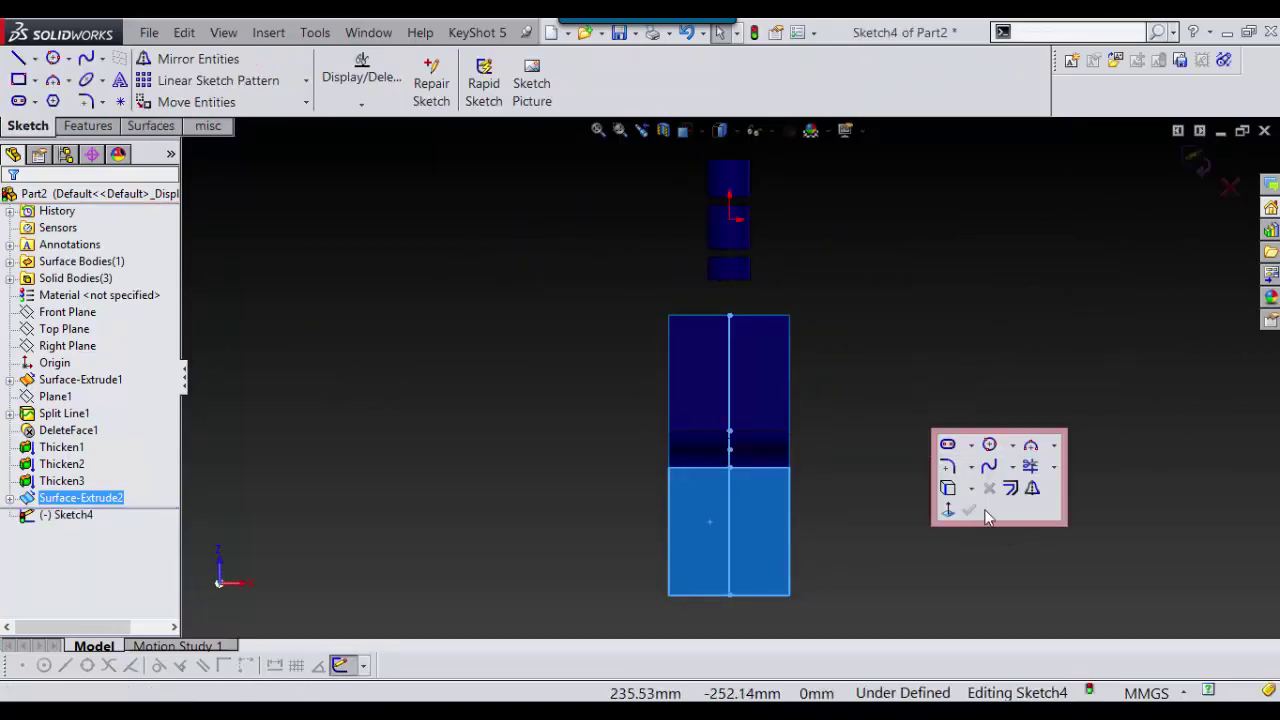
{"action": "left_click", "coordinate": [945, 512]}
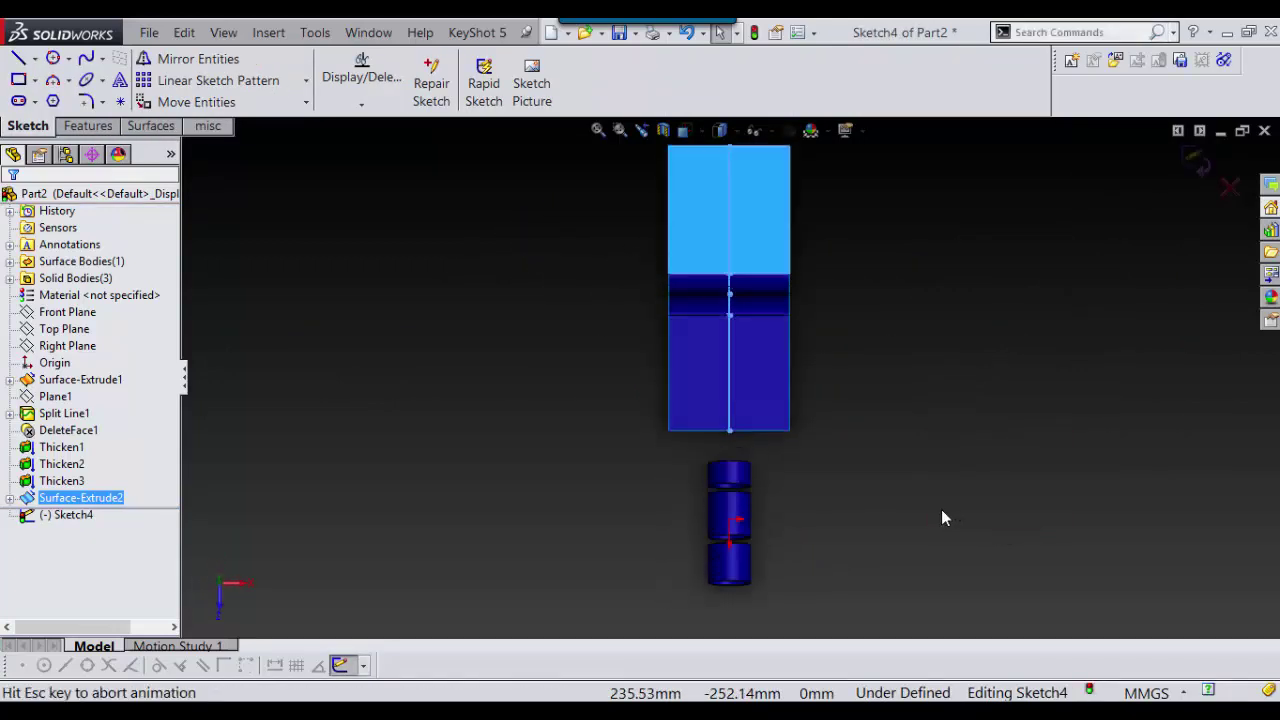
{"action": "middle_click_drag", "start_coordinate": [845, 272], "coordinate": [950, 310]}
{"action": "key", "text": "s"}
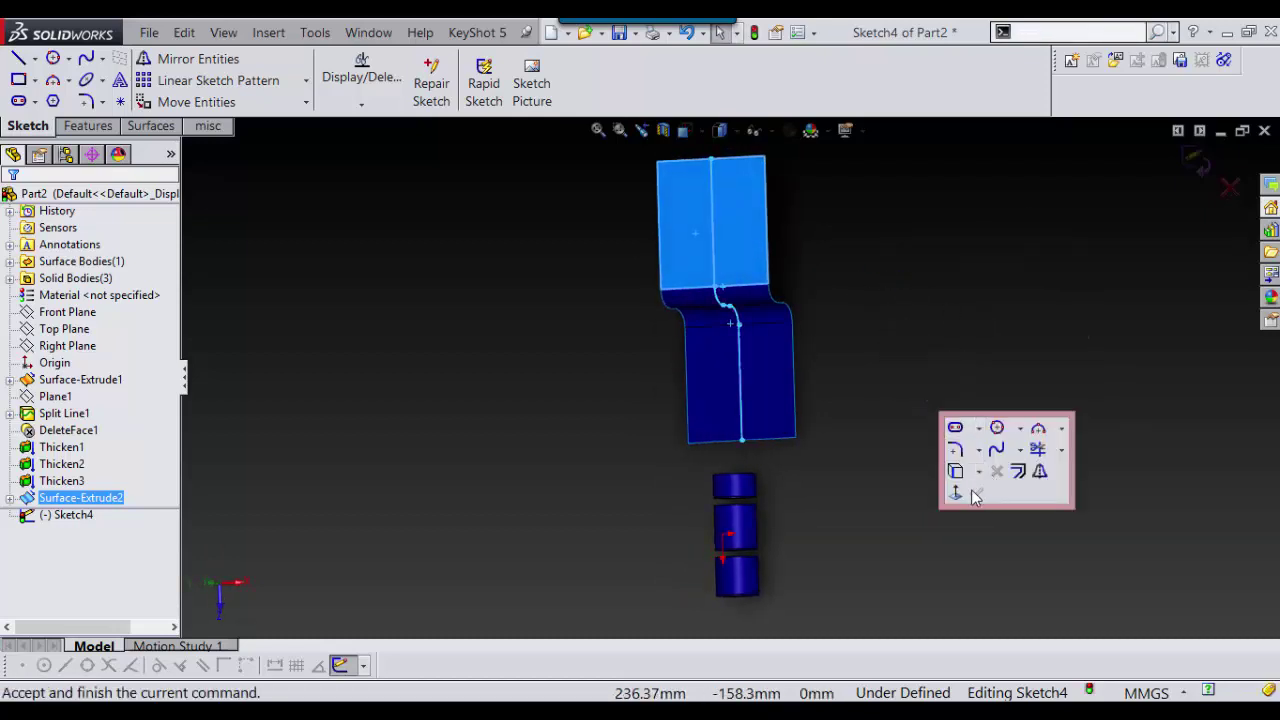
{"action": "left_click", "coordinate": [964, 490]}
{"action": "key", "text": "s"}
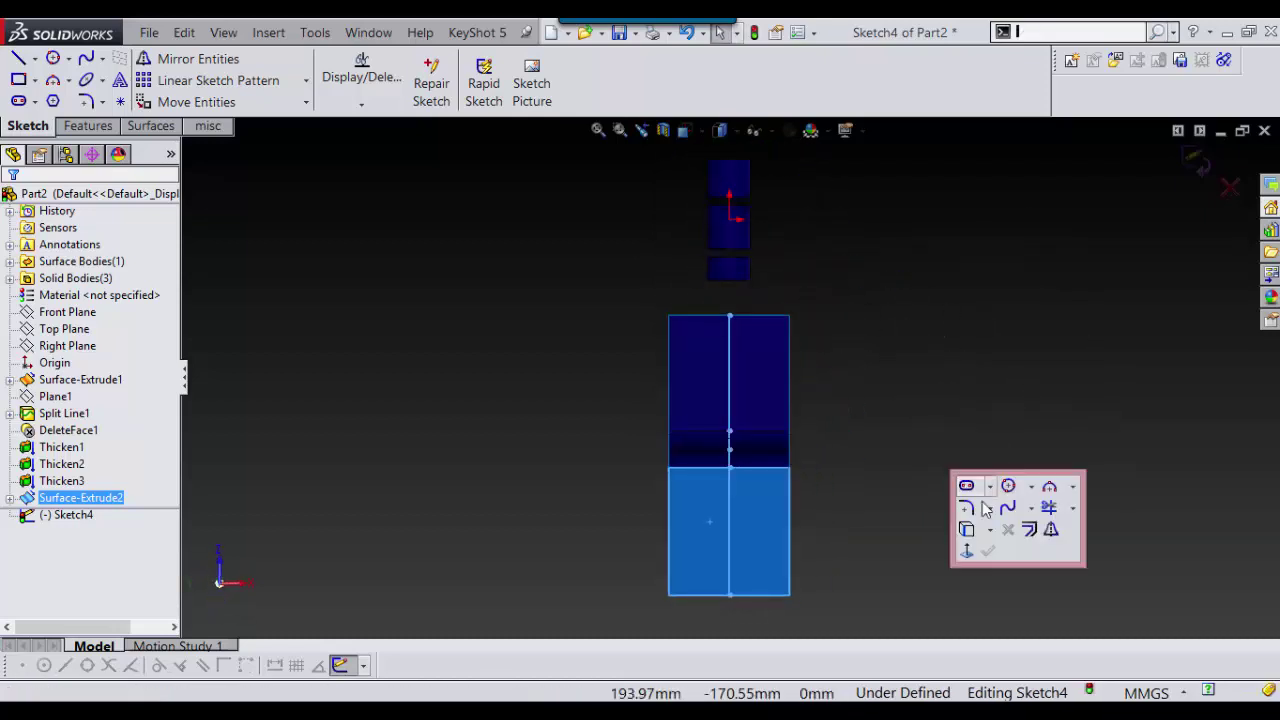
{"action": "left_click", "coordinate": [962, 553]}
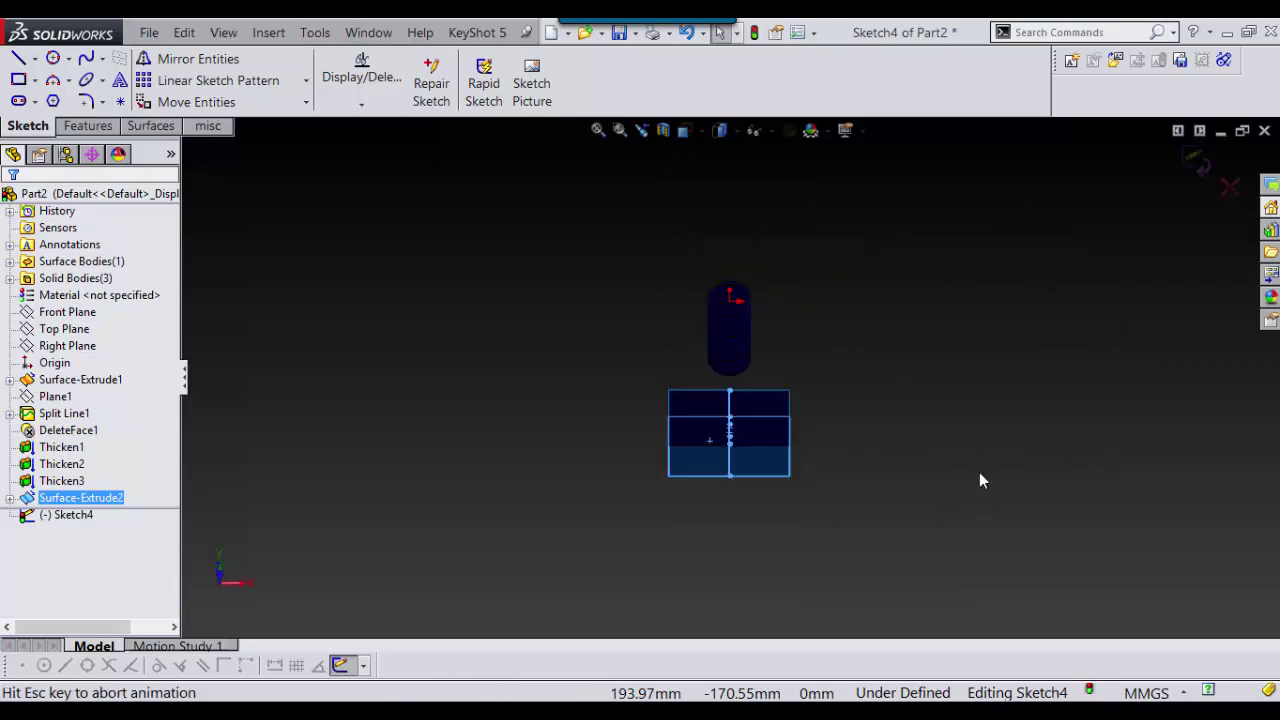
{"action": "left_click", "coordinate": [887, 250]}
{"action": "scroll", "coordinate": [757, 228], "scroll_direction": "up", "scroll_amount": 4}
{"action": "scroll", "coordinate": [757, 228], "scroll_direction": "down", "scroll_amount": 5}
{"action": "scroll", "coordinate": [734, 457], "scroll_direction": "up", "scroll_amount": 1}
{"action": "scroll", "coordinate": [734, 457], "scroll_direction": "down", "scroll_amount": 1}
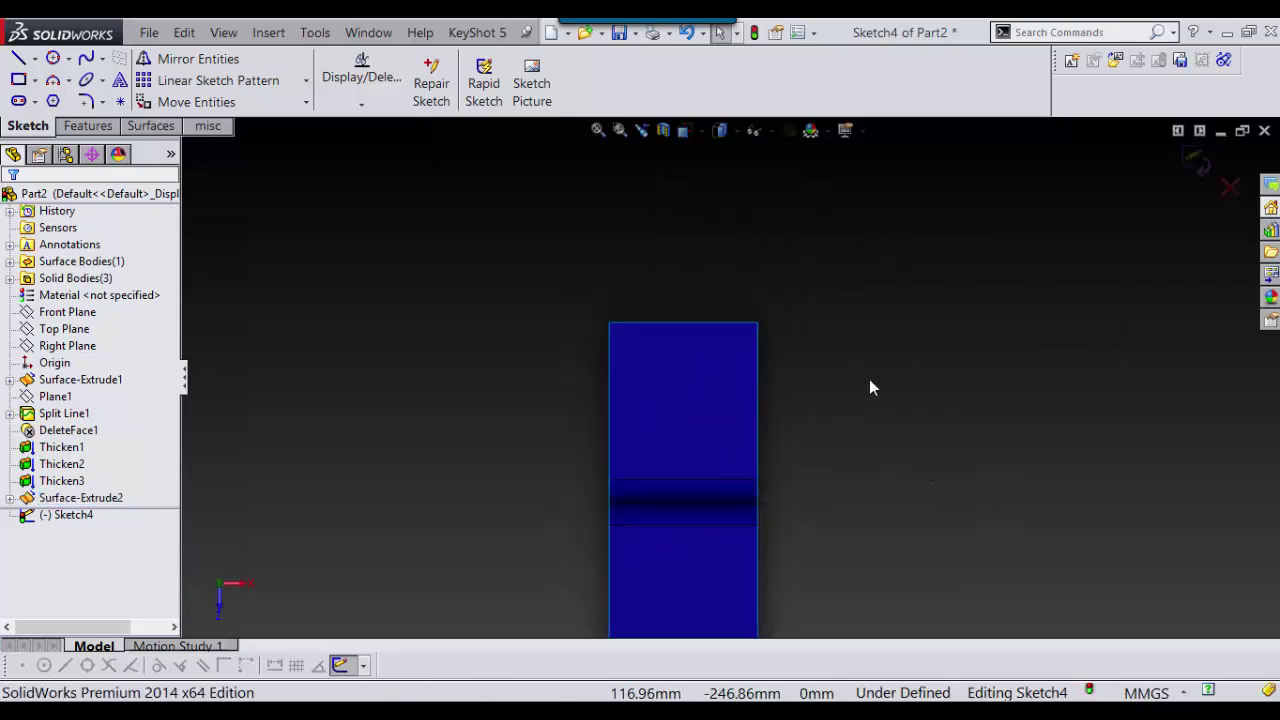
- Sketch a three-point arc from the upper face's side edge to the midpoint of its end edge, bulging towards the corner
{"action": "right_click_drag", "start_coordinate": [876, 420], "coordinate": [877, 530]}
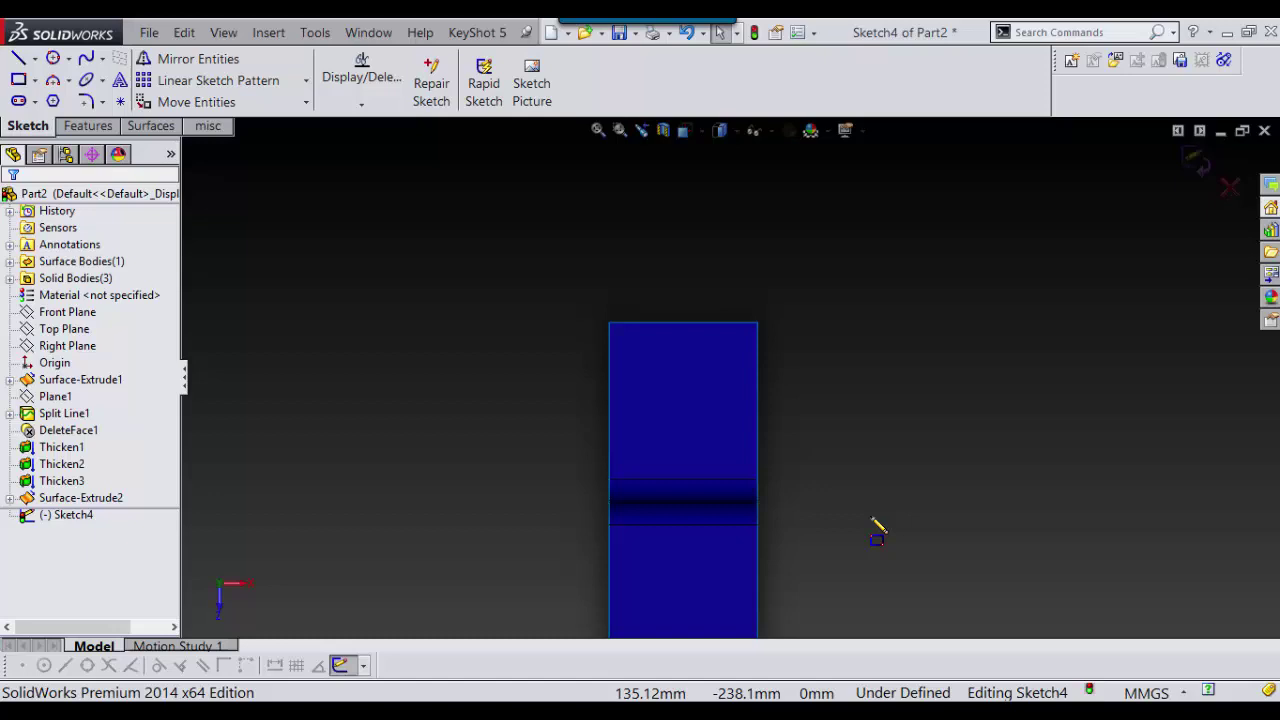
{"action": "right_click_drag", "start_coordinate": [969, 392], "coordinate": [906, 486]}
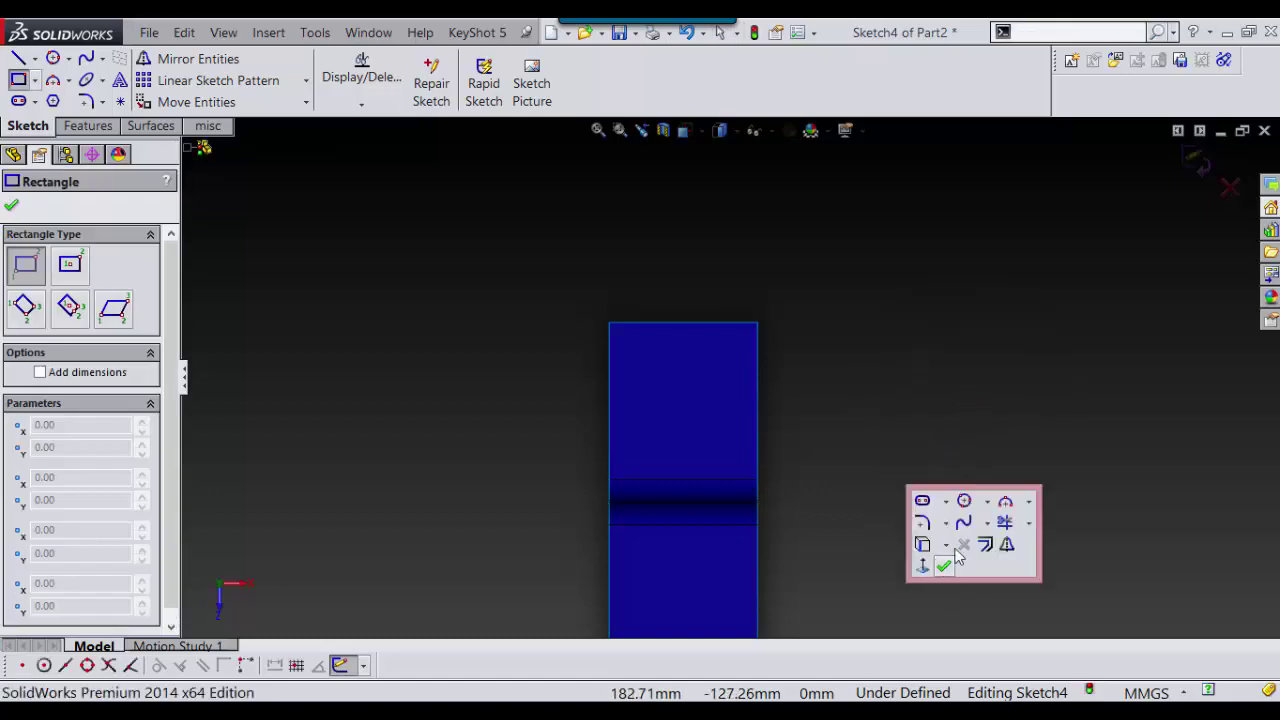
{"action": "left_click", "coordinate": [1005, 502]}
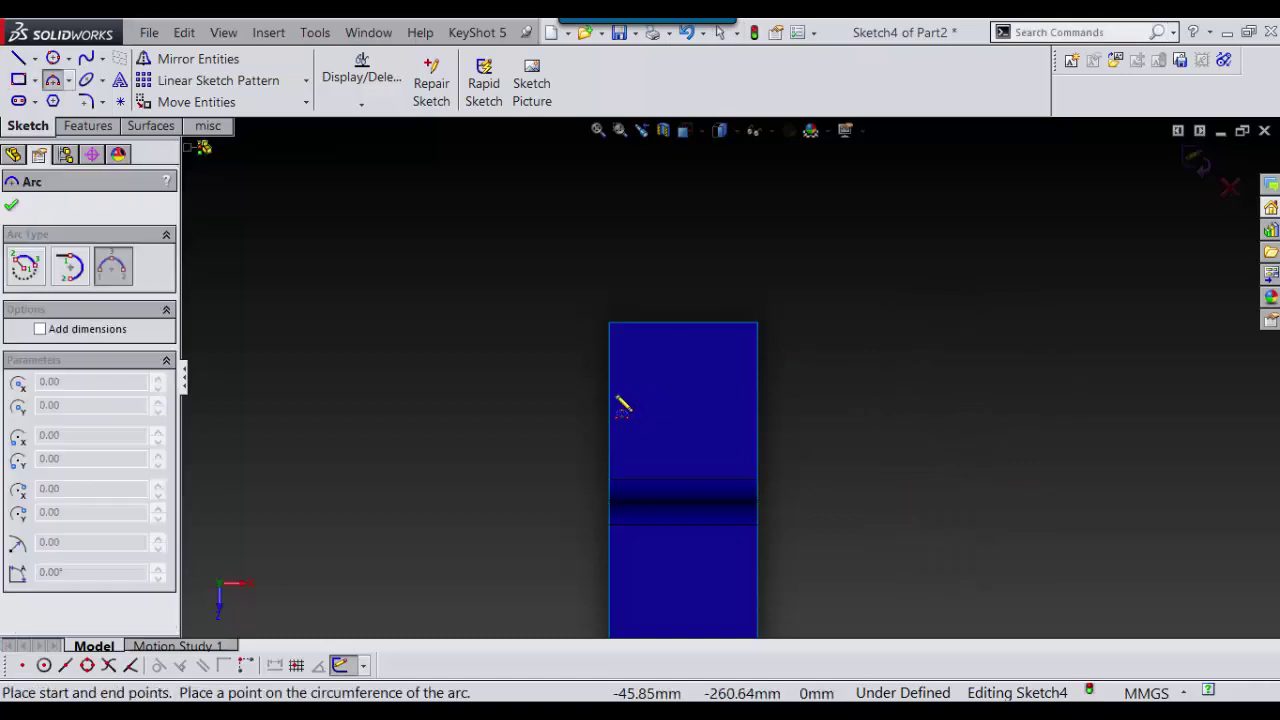
{"action": "left_click", "coordinate": [610, 401]}
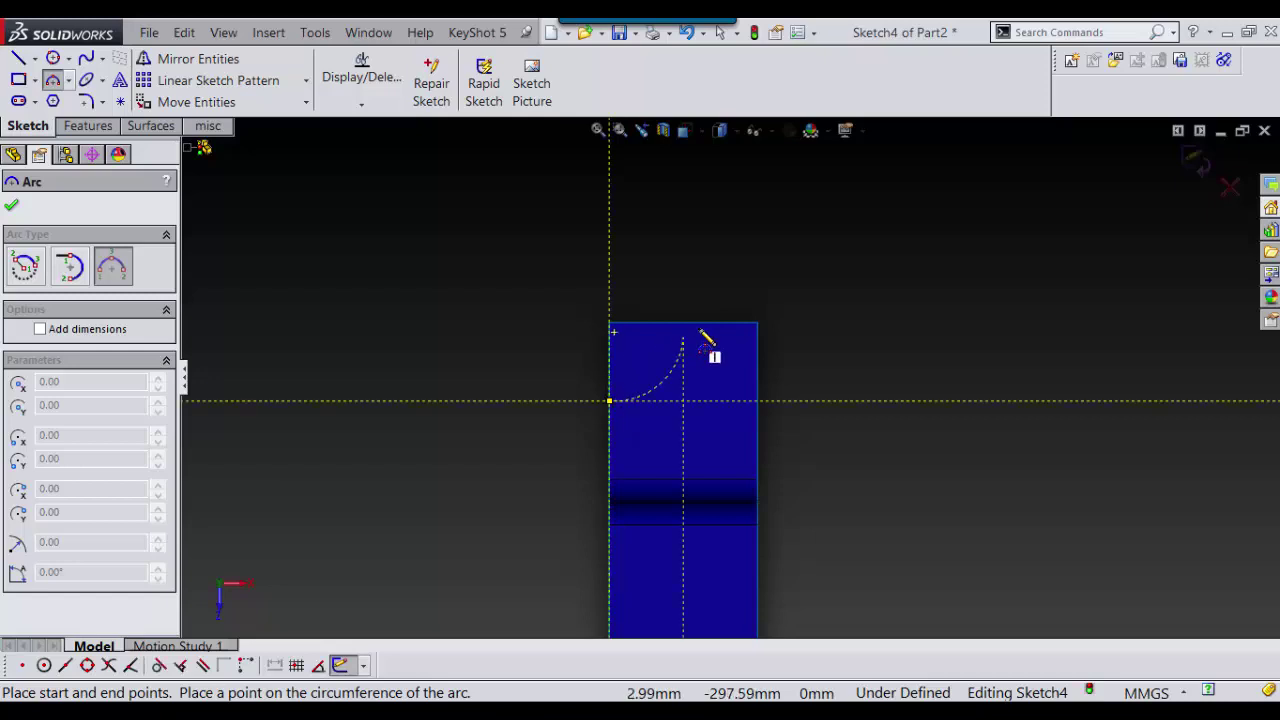
{"action": "left_click", "coordinate": [683, 323]}
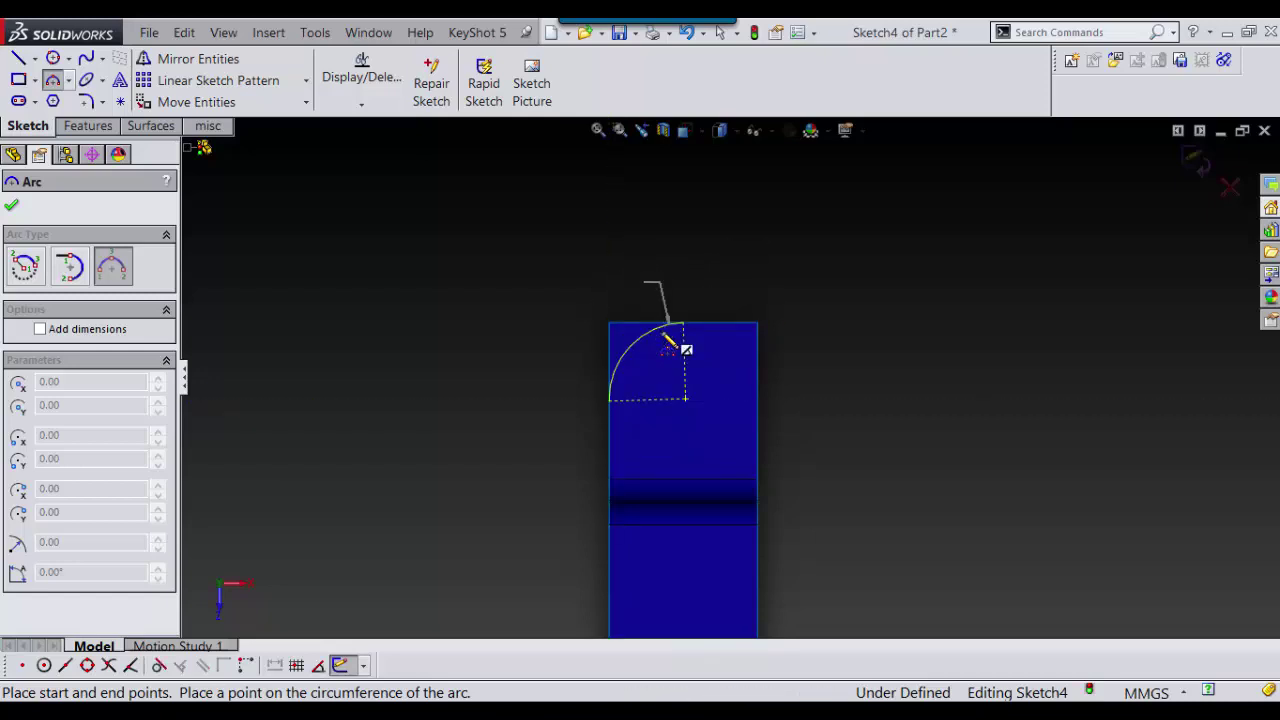
{"action": "left_click", "coordinate": [684, 344]}
- Draw a vertical construction centerline about 30 mm long from the end edge's midpoint down into the face
{"action": "scroll", "coordinate": [737, 349], "scroll_direction": "down", "scroll_amount": 3}
{"action": "right_click_drag", "start_coordinate": [877, 325], "coordinate": [787, 323]}
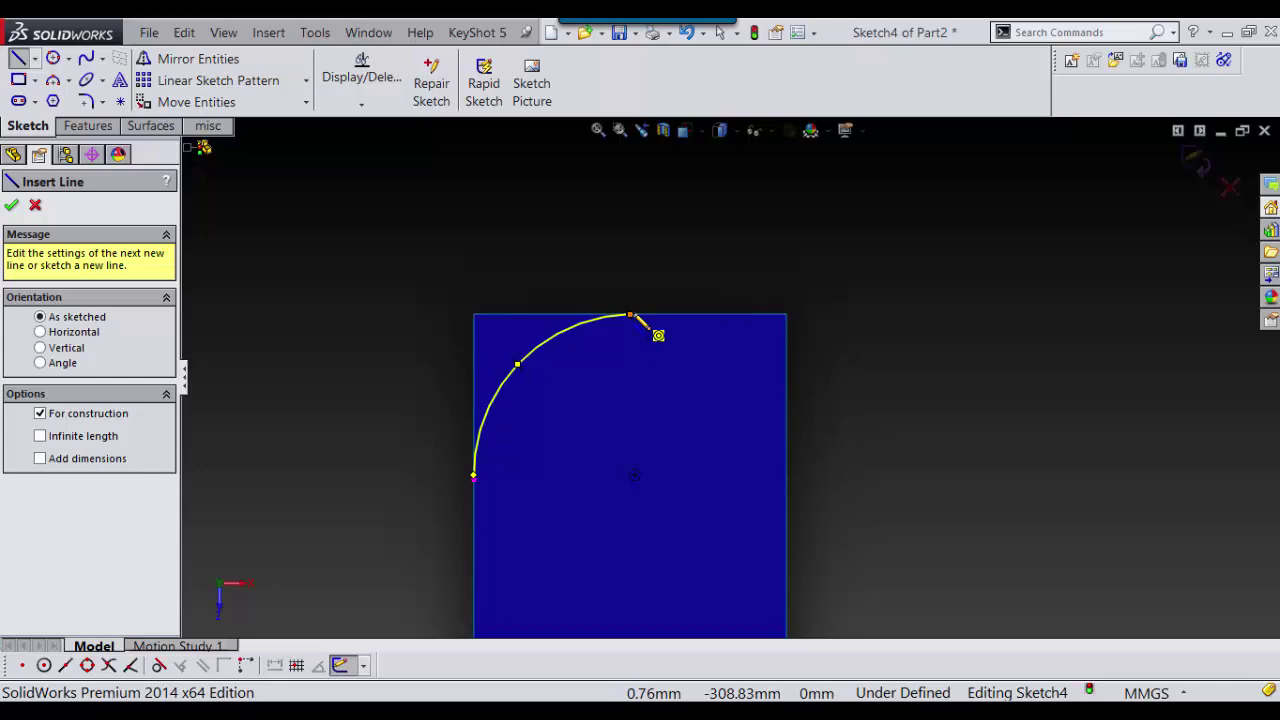
{"action": "mouse_move", "coordinate": [630, 315]}
{"action": "left_mouse_down"}
{"action": "mouse_move", "coordinate": [630, 420]}
{"action": "mouse_move", "coordinate": [630, 407]}
{"action": "left_mouse_up"}
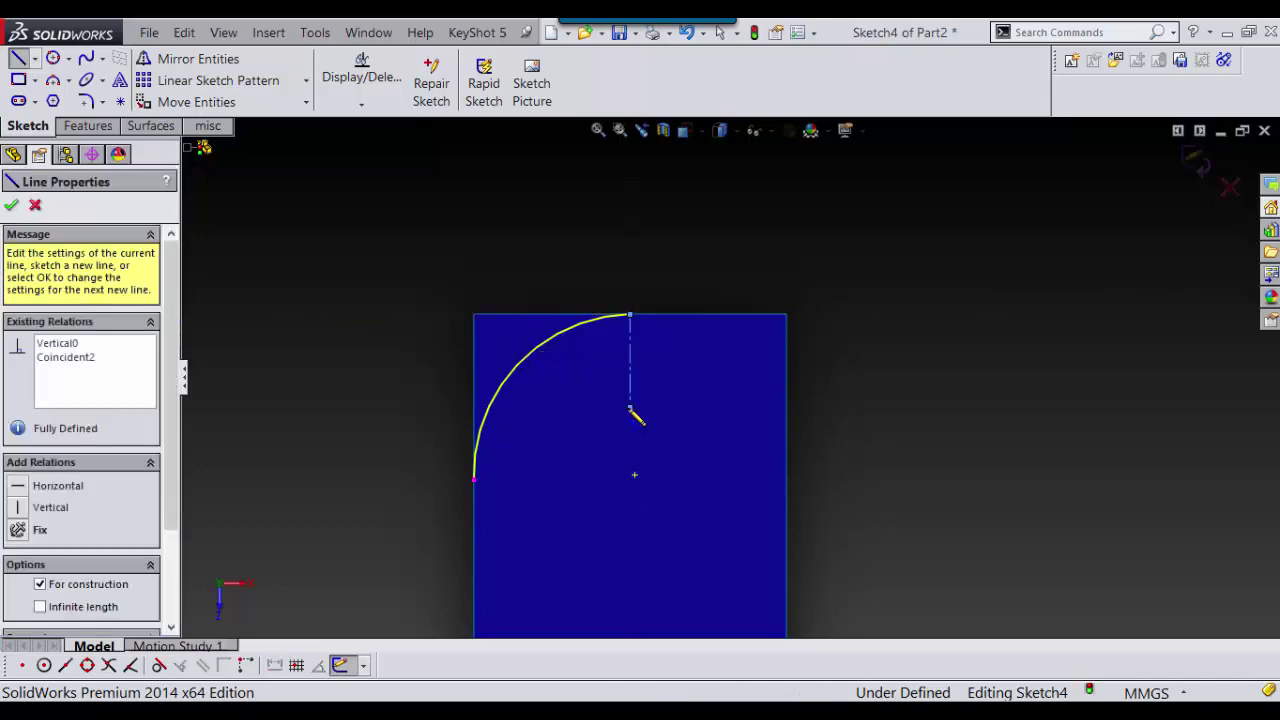
{"action": "key", "text": "Escape"}
{"action": "left_click", "coordinate": [630, 355]}
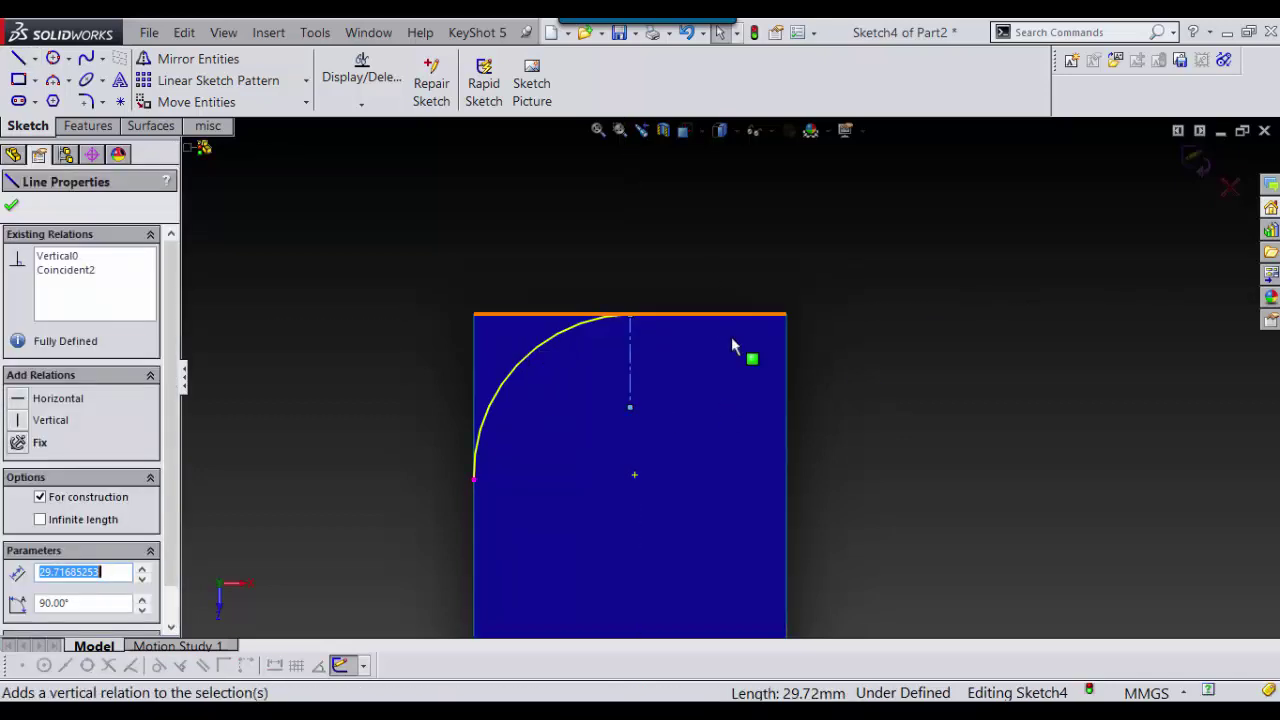
{"action": "left_click", "coordinate": [632, 360]}
{"action": "left_click", "coordinate": [878, 368]}
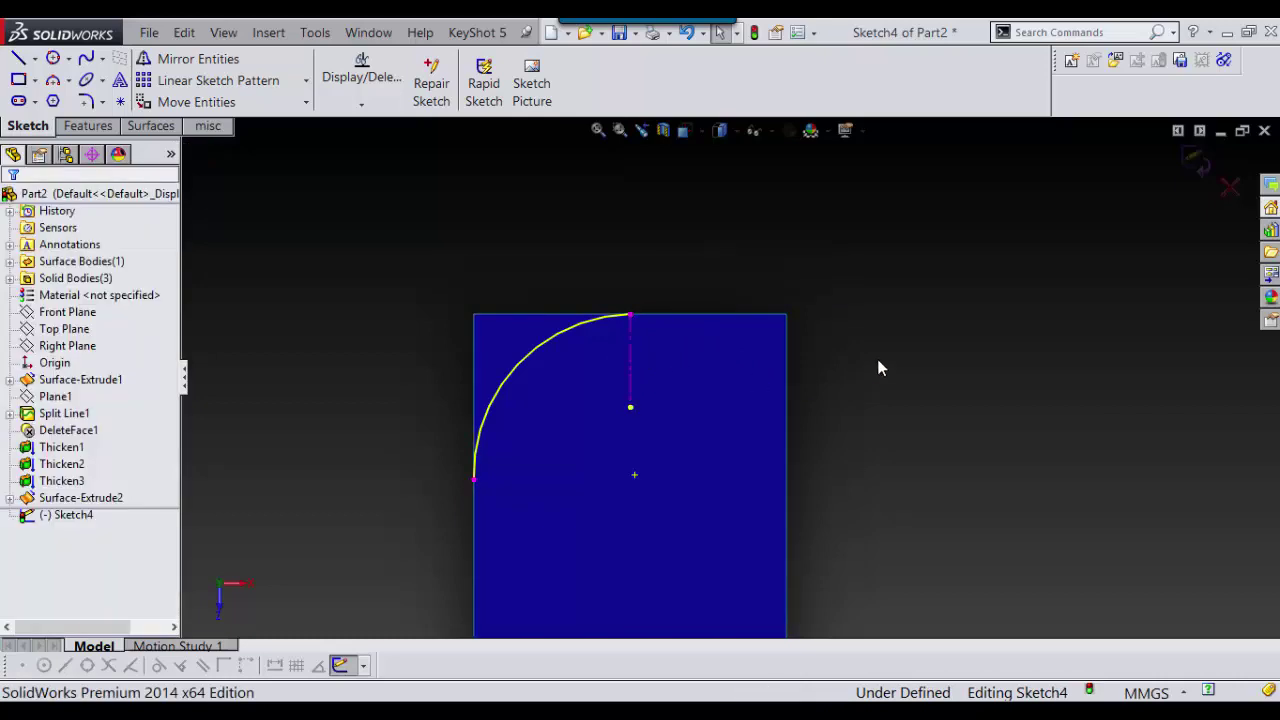
- Mirror the arc about the vertical centerline to form a rounded end, and close the sketch
{"action": "key", "text": "s"}
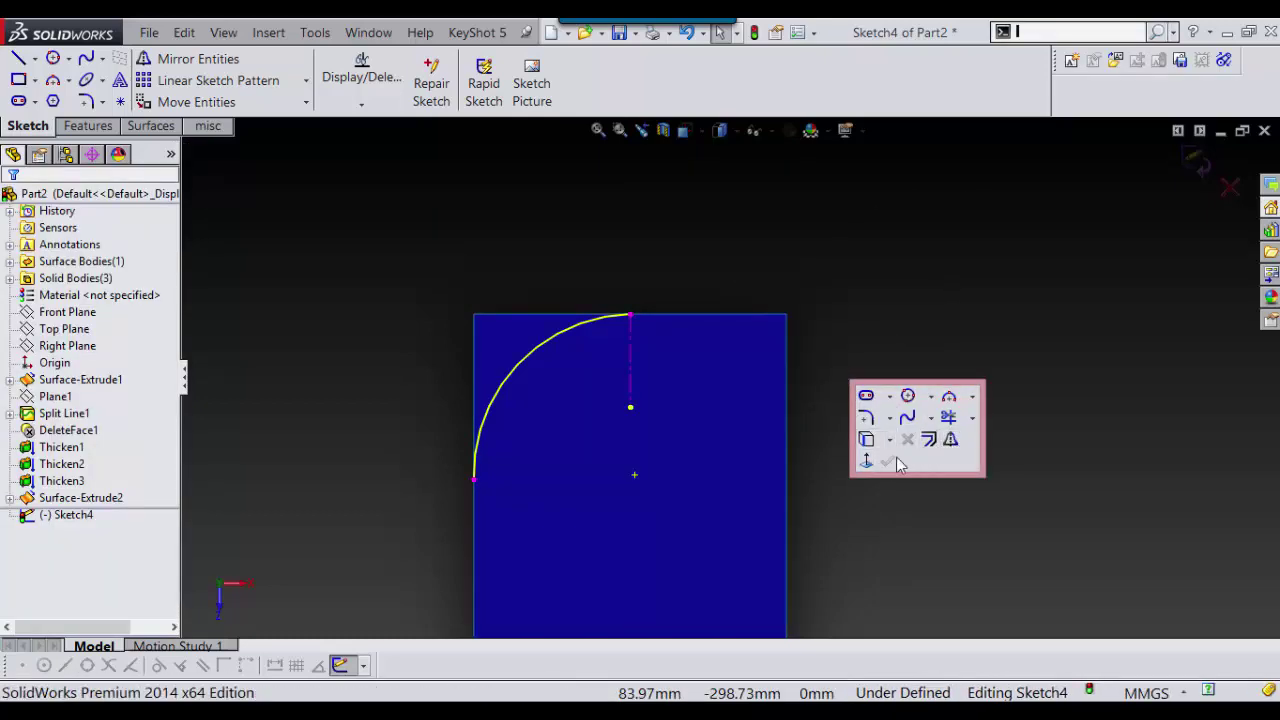
{"action": "left_click", "coordinate": [950, 440]}
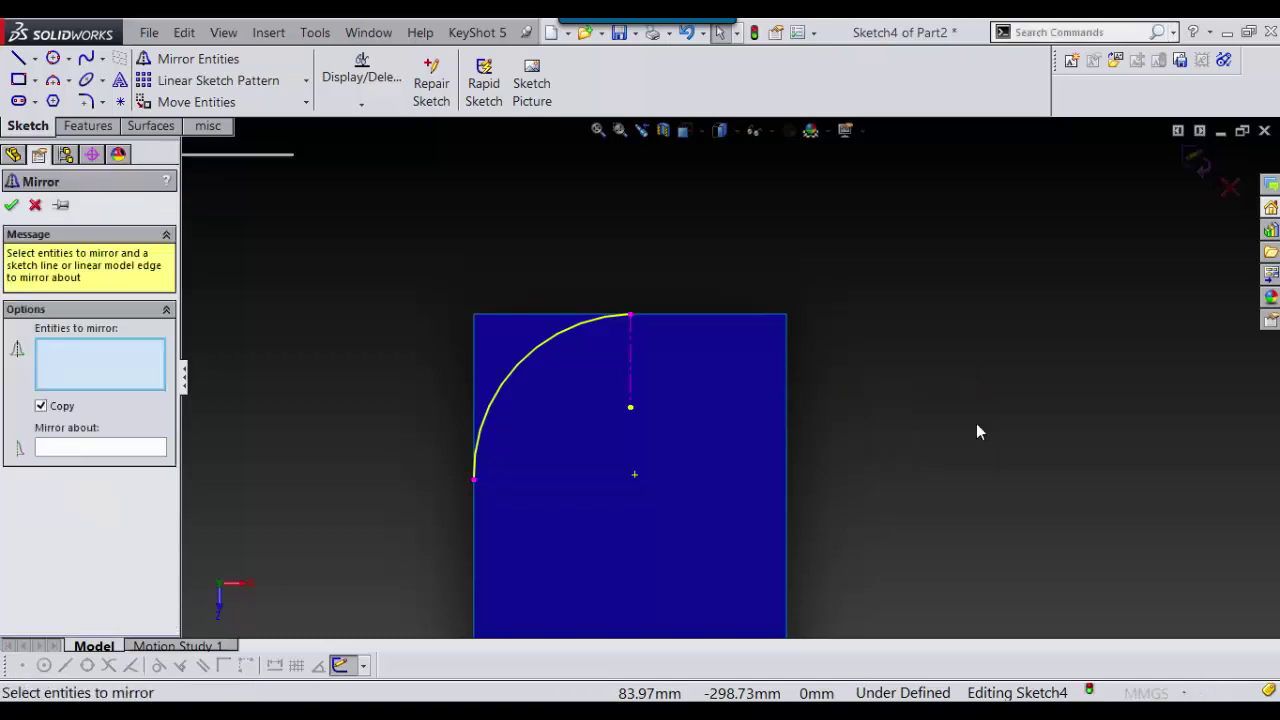
{"action": "left_click", "coordinate": [570, 336]}
{"action": "left_click", "coordinate": [630, 362]}
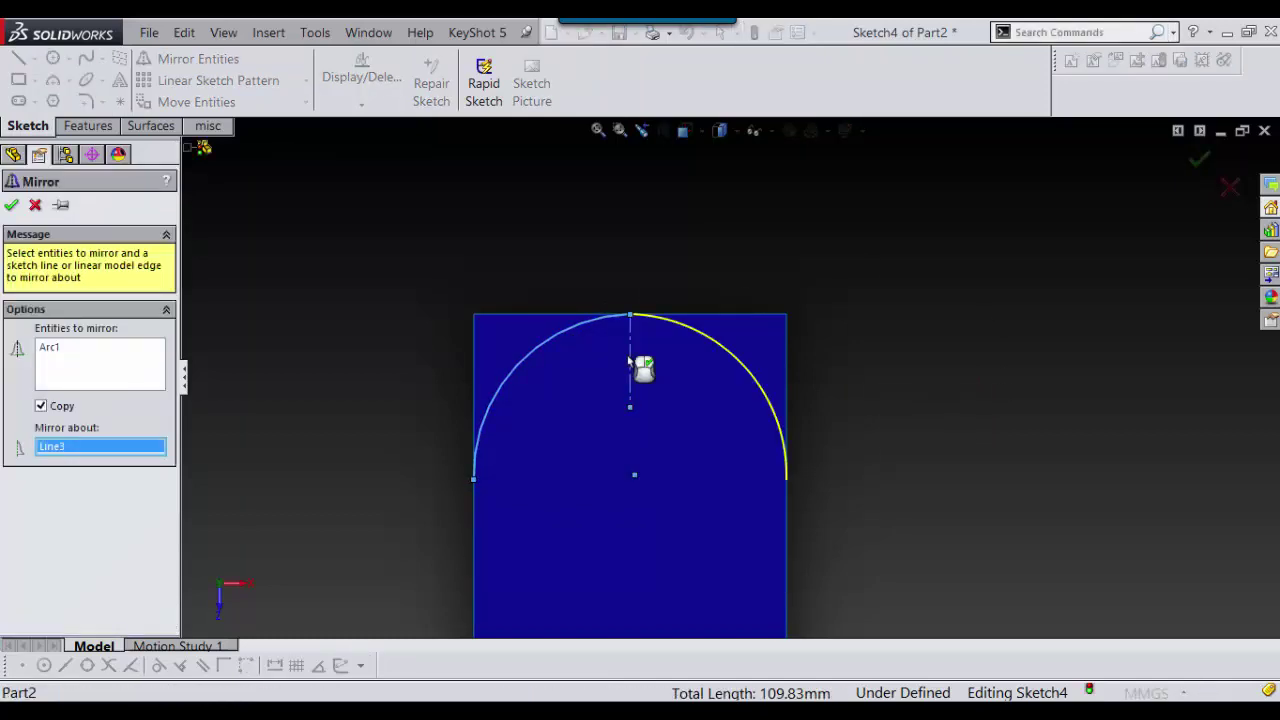
{"action": "right_click", "coordinate": [631, 363]}
{"action": "scroll", "coordinate": [706, 416], "scroll_direction": "up", "scroll_amount": 4}
{"action": "middle_click_drag", "start_coordinate": [872, 343], "coordinate": [982, 387]}
{"action": "key", "text": "ctrl+7"}
{"action": "key", "text": "ctrl+b"}
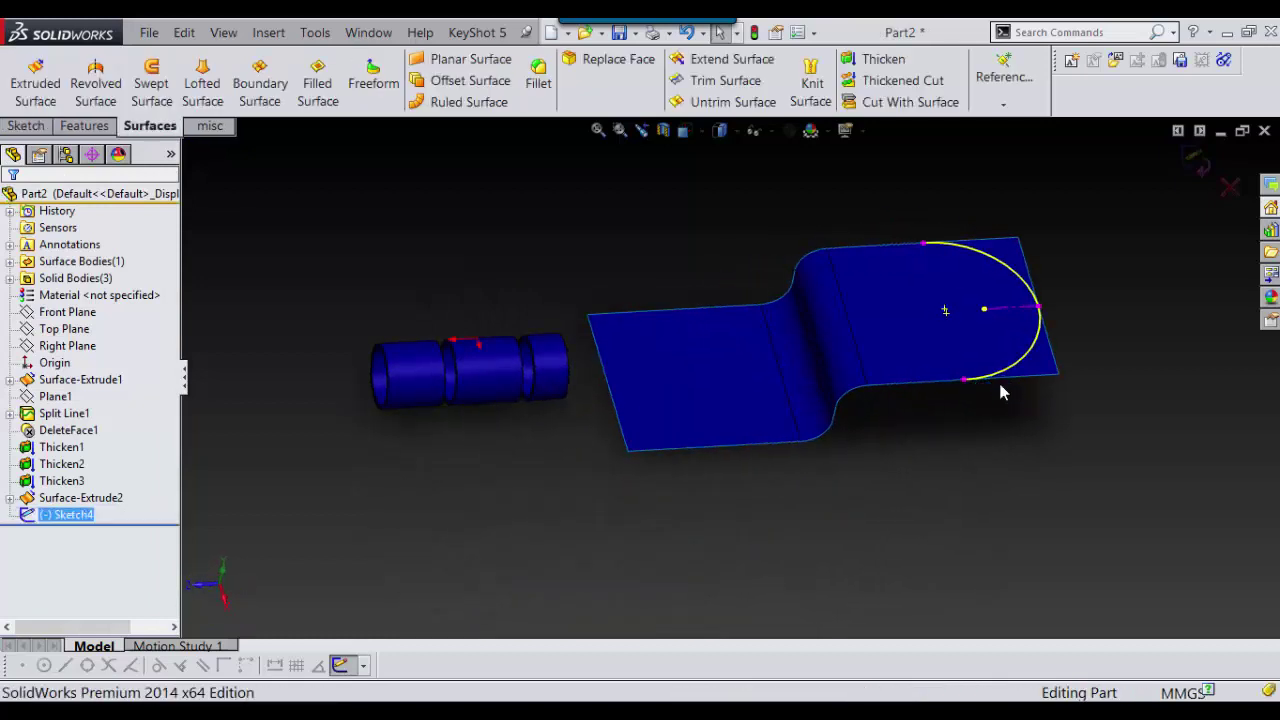
- Split the stepped surface's upper flat face with a Projection split line from the rounded-end sketch
{"action": "scroll", "coordinate": [1106, 246], "scroll_direction": "up", "scroll_amount": 3}
{"action": "scroll", "coordinate": [1106, 246], "scroll_direction": "down", "scroll_amount": 2}
{"action": "scroll", "coordinate": [860, 362], "scroll_direction": "up", "scroll_amount": 2}
{"action": "scroll", "coordinate": [620, 380], "scroll_direction": "down", "scroll_amount": 1}
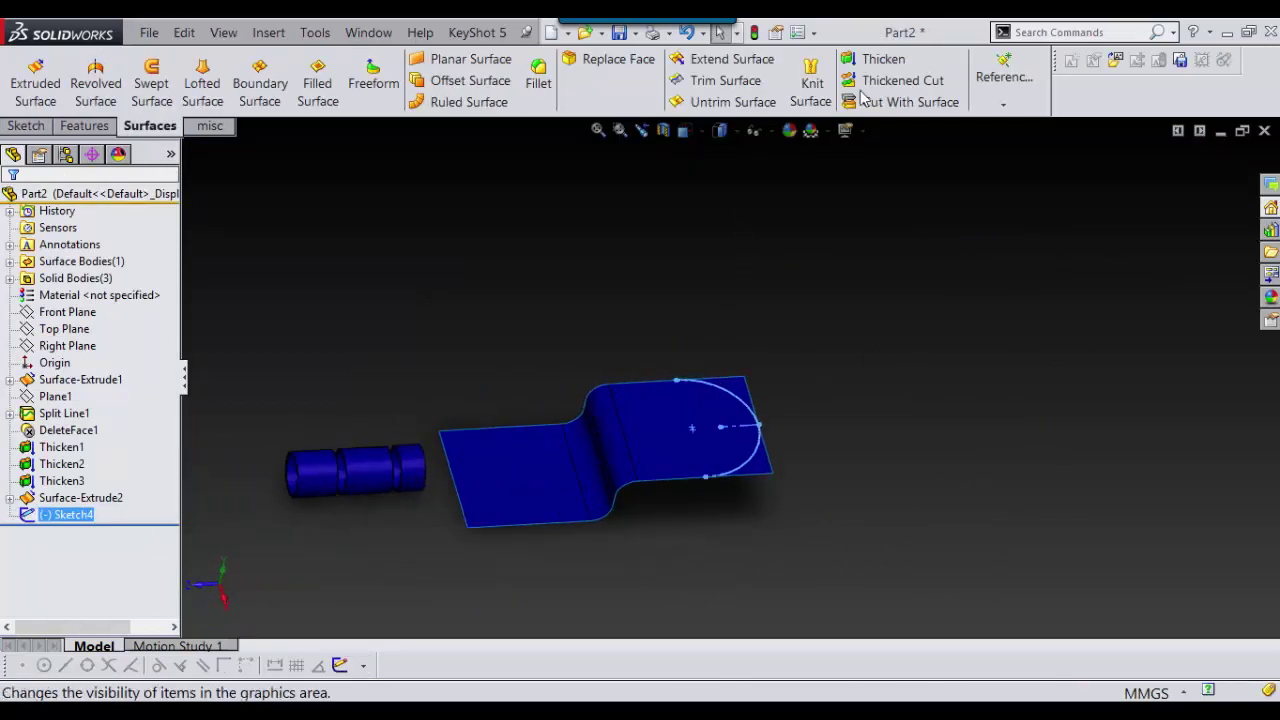
{"action": "left_click", "coordinate": [206, 127]}
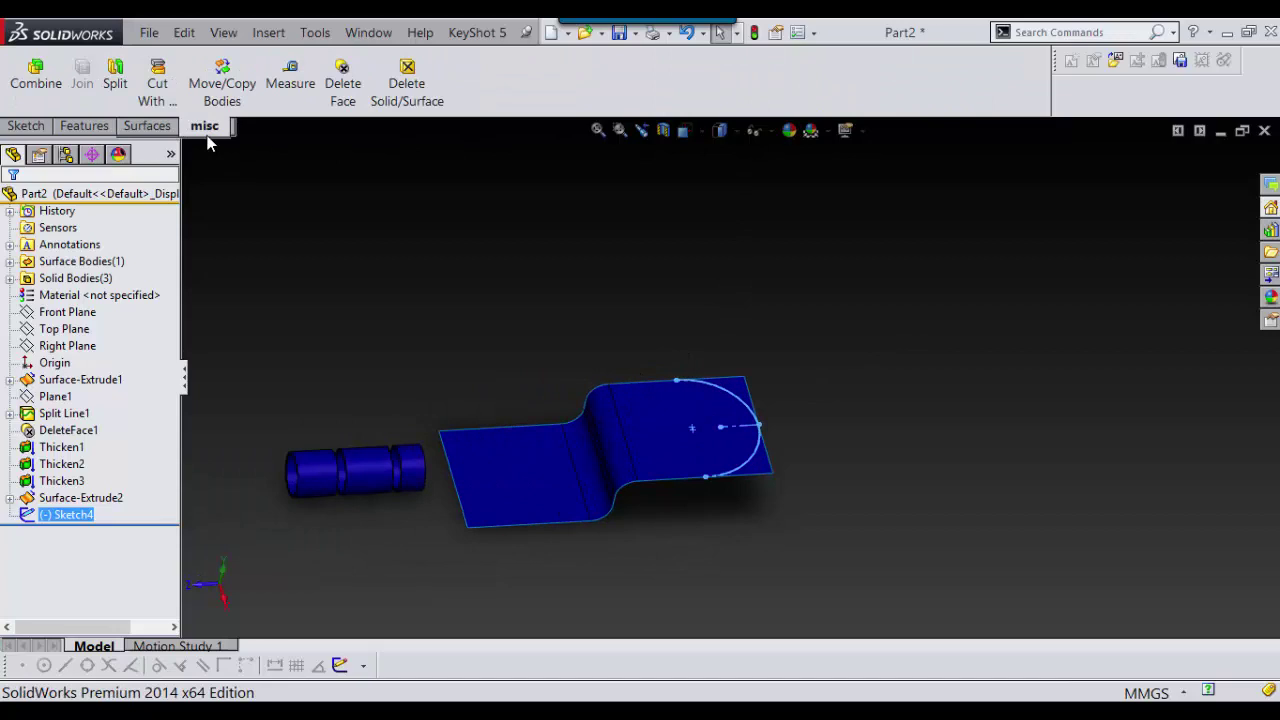
{"action": "left_click", "coordinate": [85, 126]}
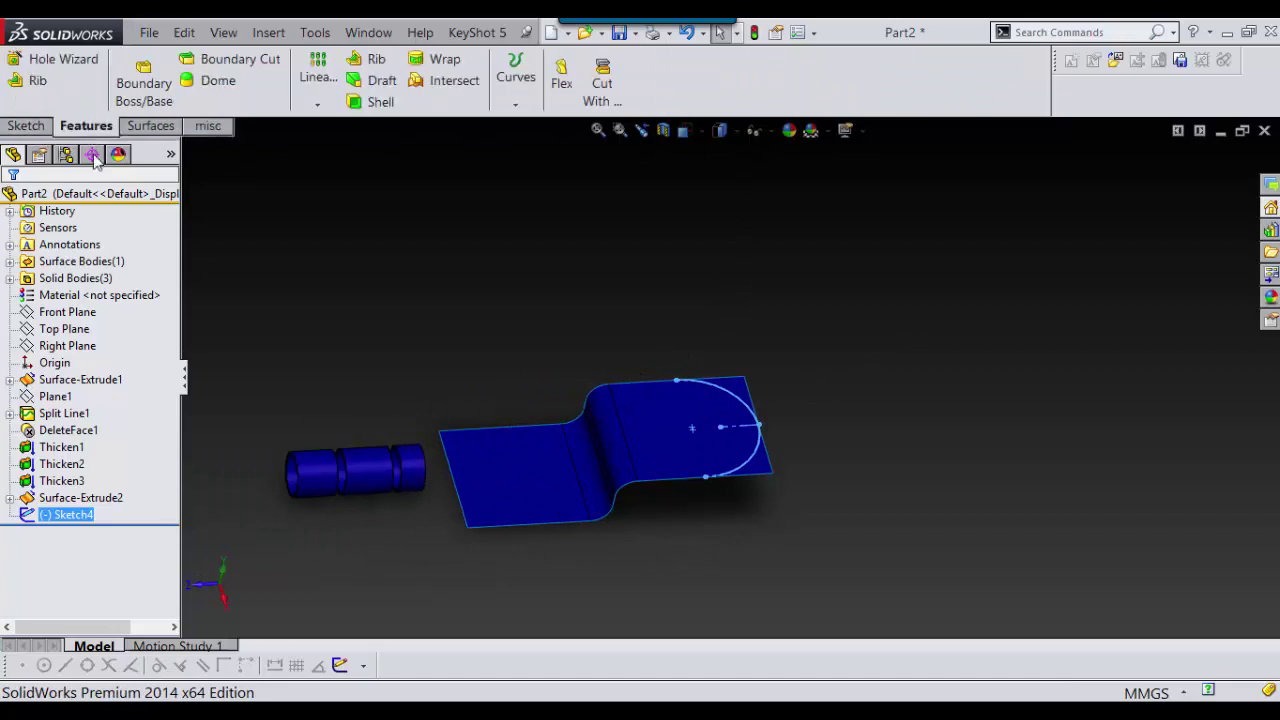
{"action": "left_click", "coordinate": [515, 104]}
{"action": "left_click", "coordinate": [550, 126]}
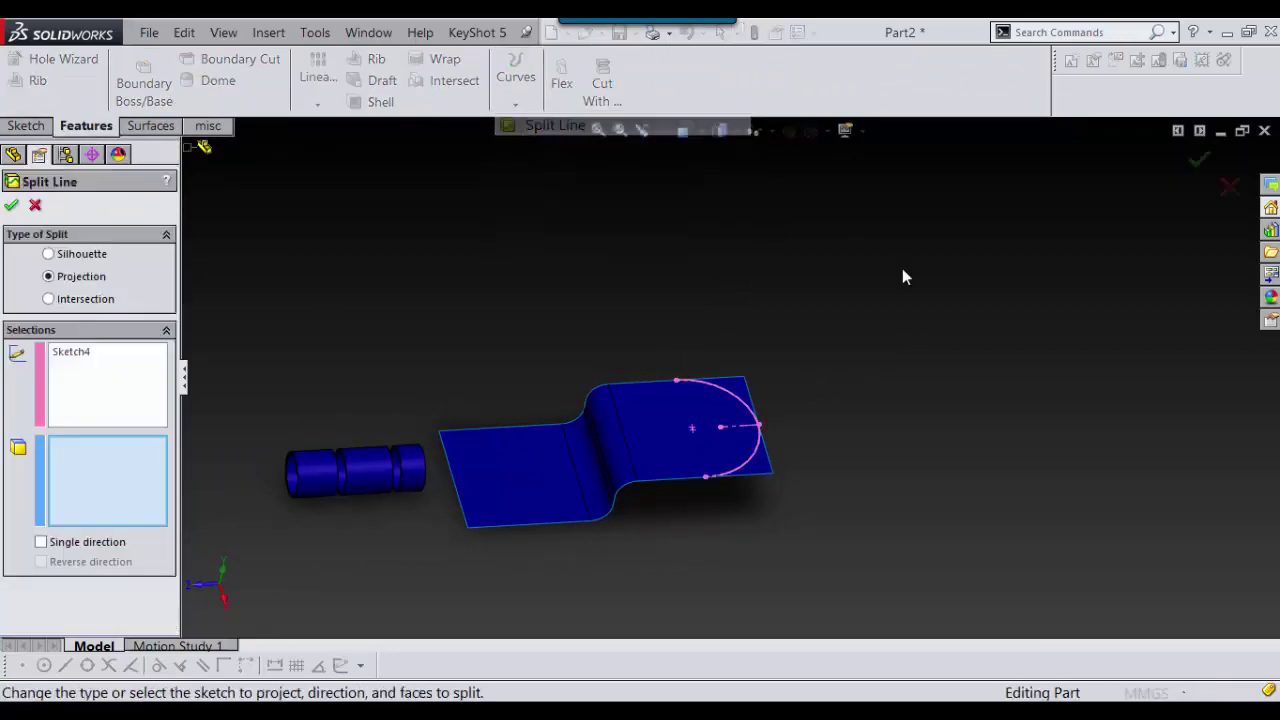
{"action": "left_click", "coordinate": [119, 492]}
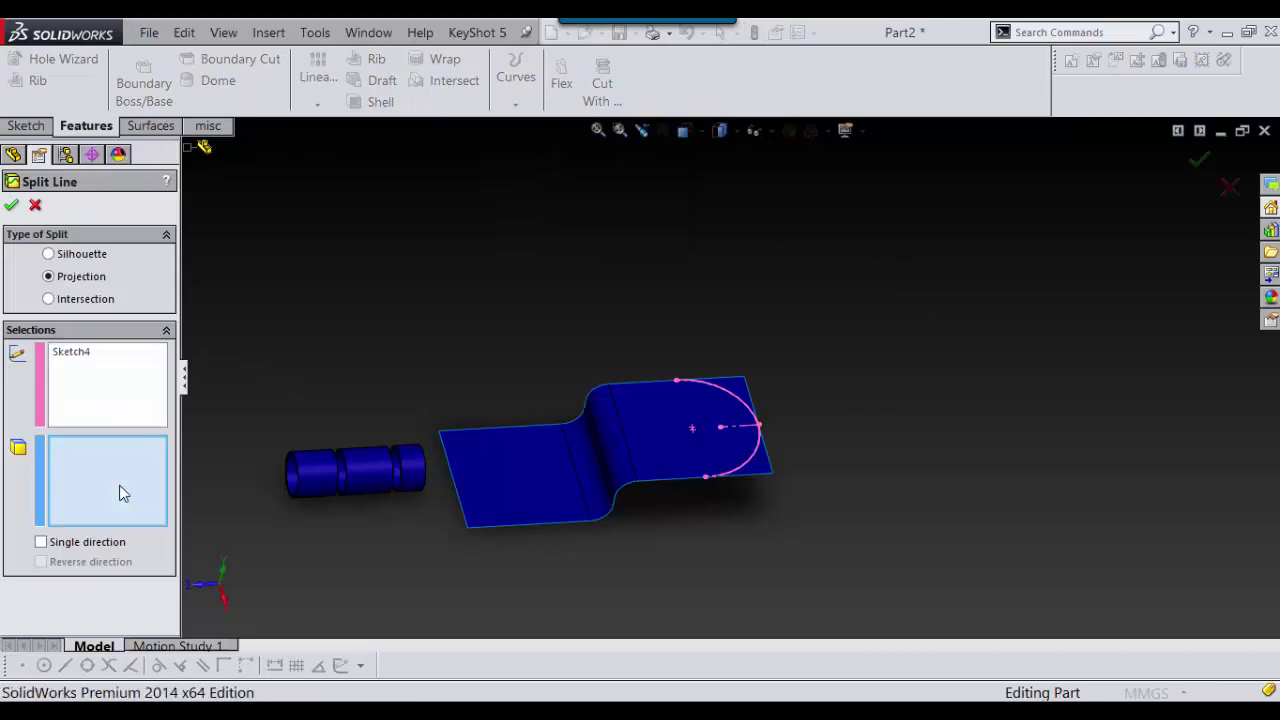
{"action": "scroll", "coordinate": [668, 452], "scroll_direction": "down", "scroll_amount": 5}
{"action": "left_click", "coordinate": [637, 463]}
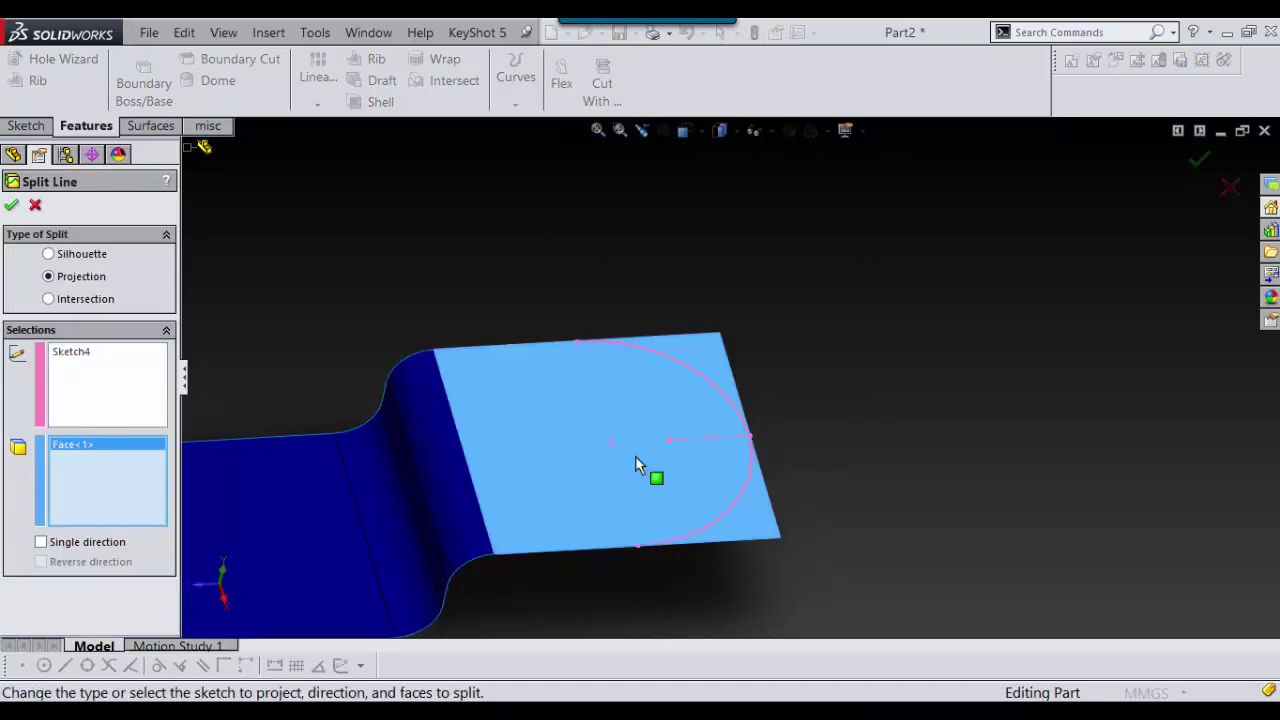
{"action": "scroll", "coordinate": [637, 465], "scroll_direction": "up", "scroll_amount": 3}
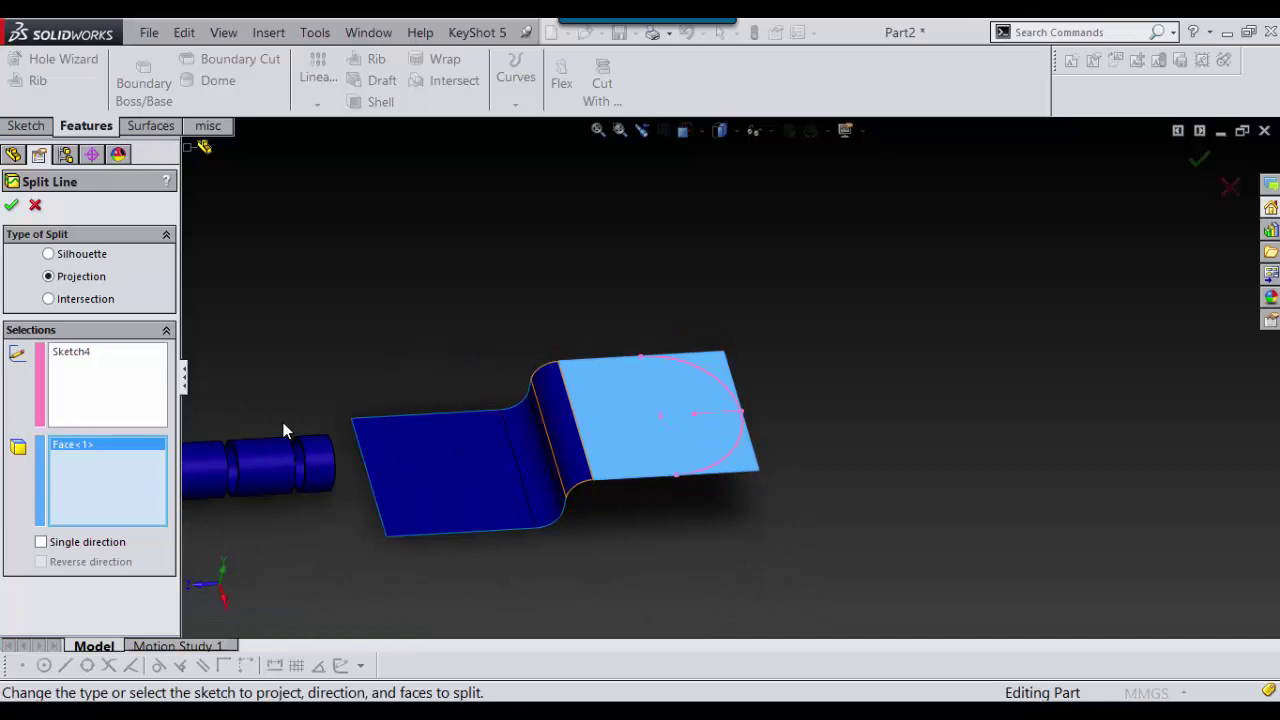
{"action": "left_click", "coordinate": [12, 205]}
{"action": "middle_click_drag", "start_coordinate": [813, 378], "coordinate": [820, 438]}
{"action": "scroll", "coordinate": [820, 437], "scroll_direction": "up", "scroll_amount": 3}
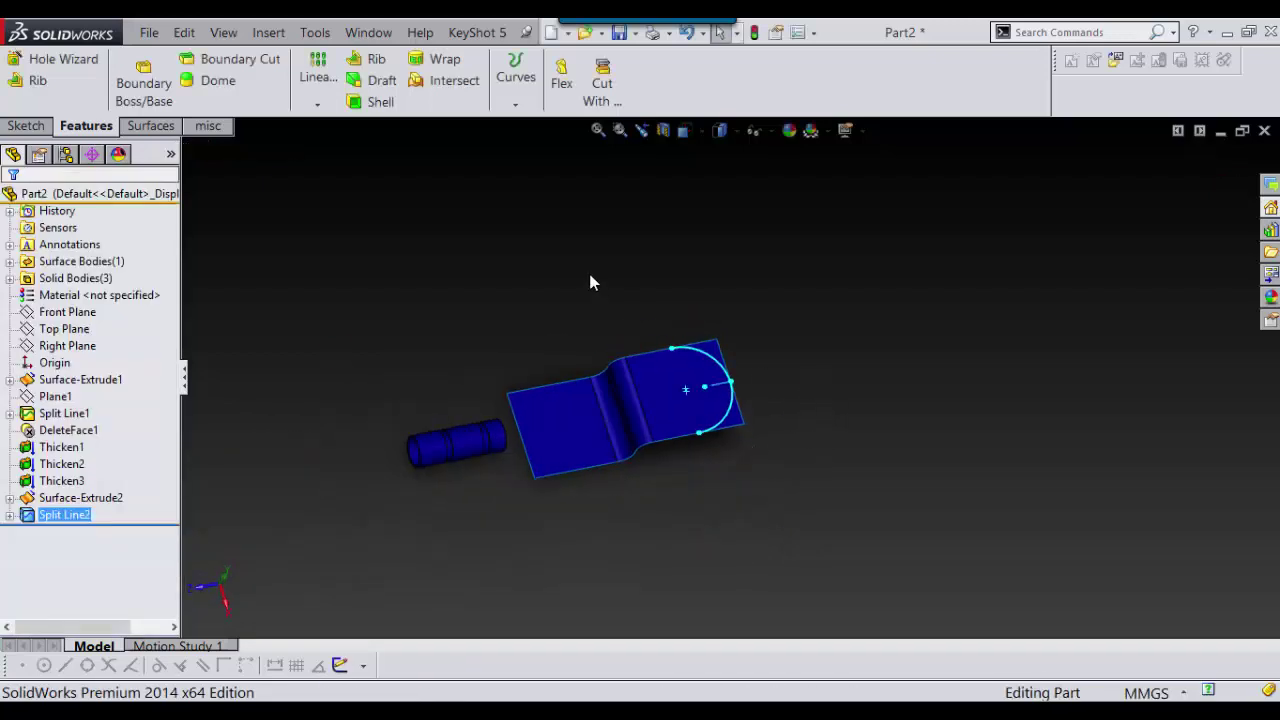
- Try to hide the rounded-end sketch on the stepped surface's upper flat face
{"action": "scroll", "coordinate": [593, 276], "scroll_direction": "down", "scroll_amount": 2}
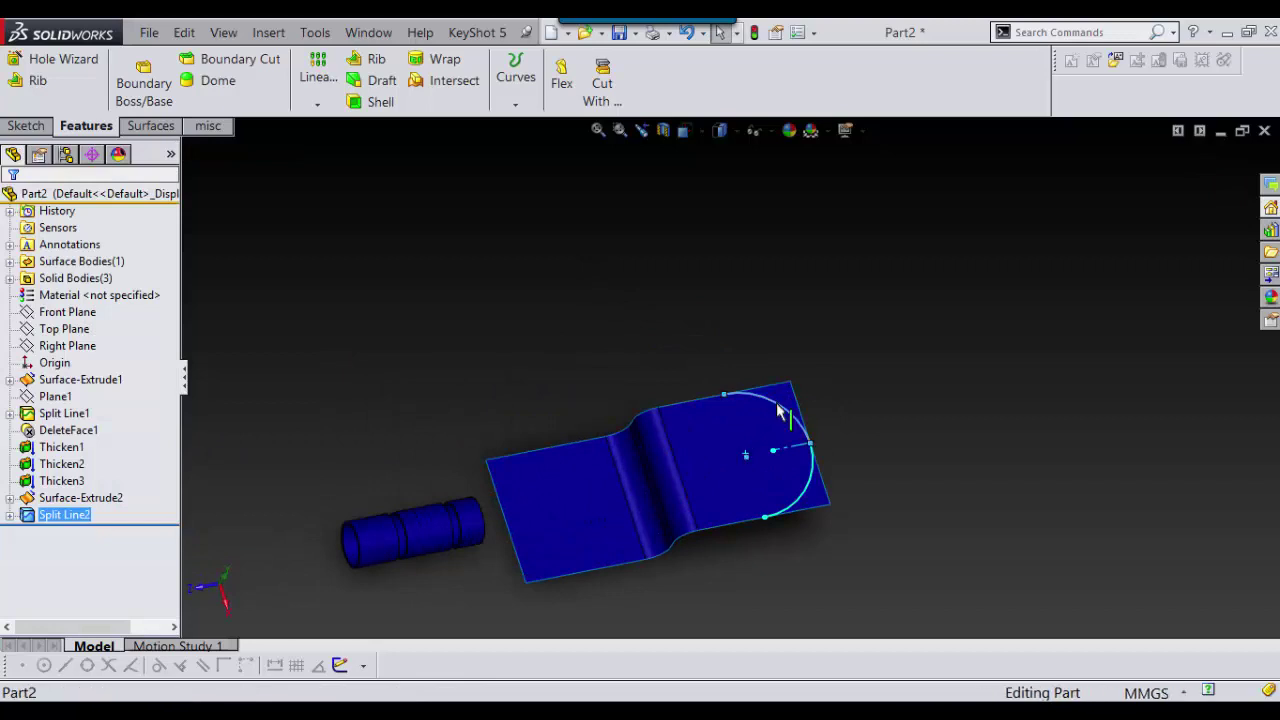
{"action": "left_click", "coordinate": [806, 430]}
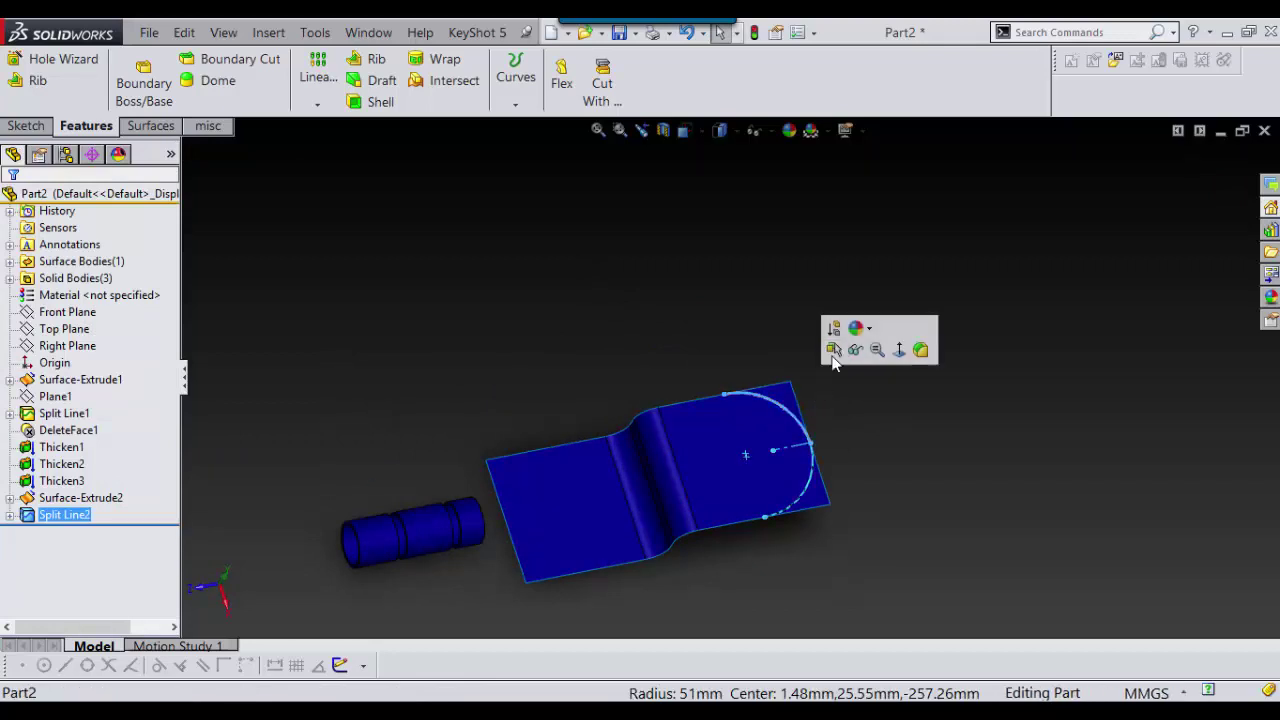
{"action": "left_click", "coordinate": [854, 349]}
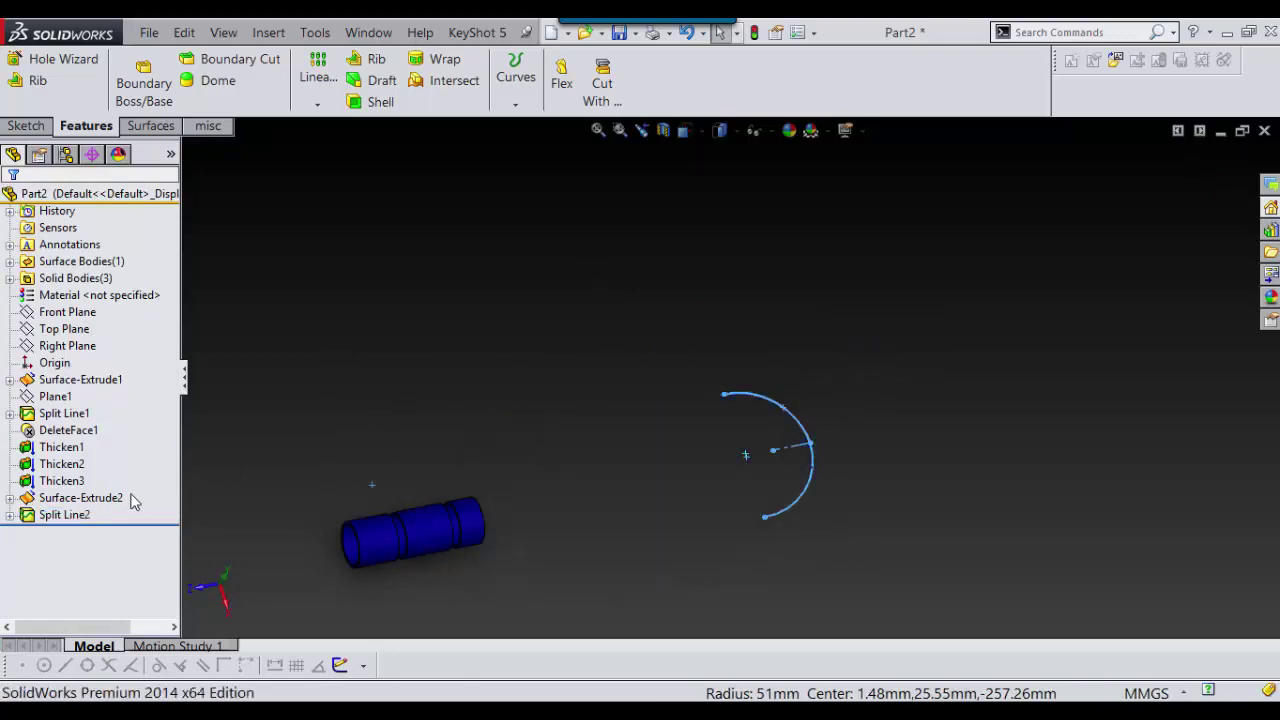
- Show the hidden stepped surface Surface-Extrude2 again and clear the selection
{"action": "left_click", "coordinate": [75, 498]}
{"action": "left_click", "coordinate": [50, 505]}
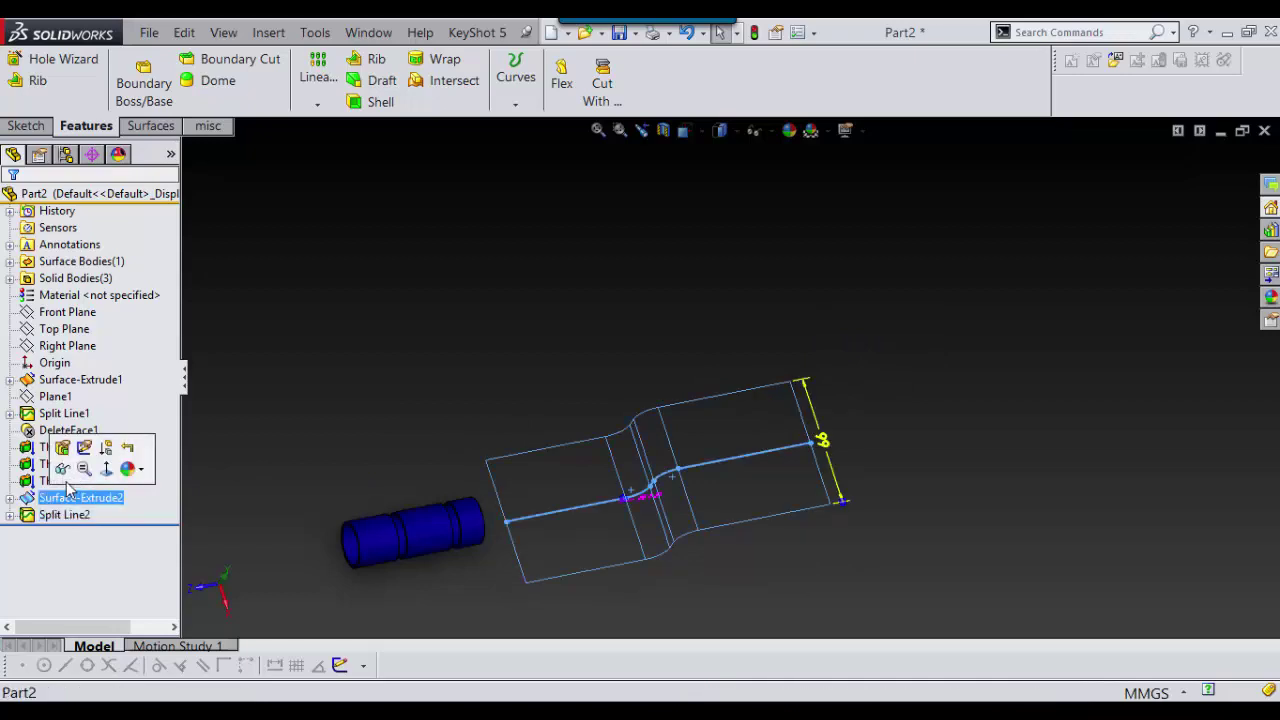
{"action": "left_click", "coordinate": [62, 470]}
{"action": "scroll", "coordinate": [676, 531], "scroll_direction": "down", "scroll_amount": 4}
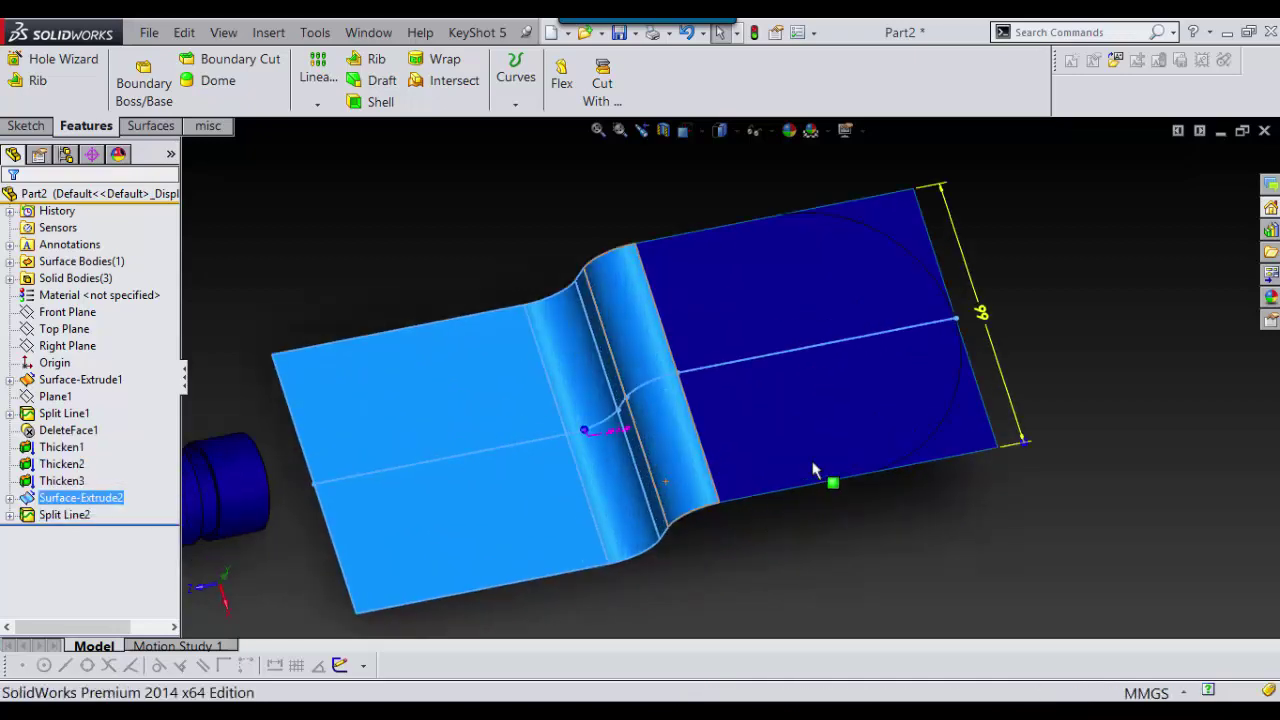
{"action": "scroll", "coordinate": [1054, 440], "scroll_direction": "up", "scroll_amount": 3}
{"action": "left_click", "coordinate": [993, 370]}
{"action": "scroll", "coordinate": [900, 310], "scroll_direction": "down", "scroll_amount": 5}
{"action": "scroll", "coordinate": [850, 290], "scroll_direction": "up", "scroll_amount": 3}
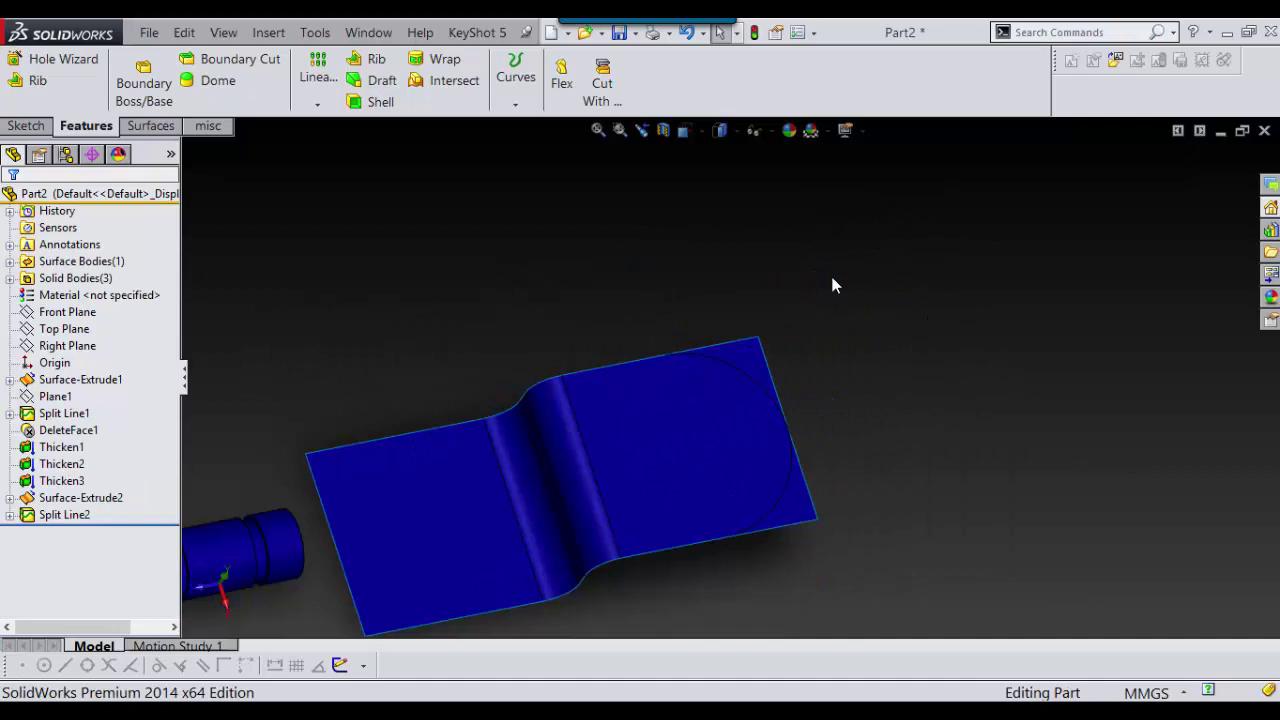
- Remove the two corner faces outside the rounded end using Delete Face with the Delete option
{"action": "left_click", "coordinate": [155, 126]}
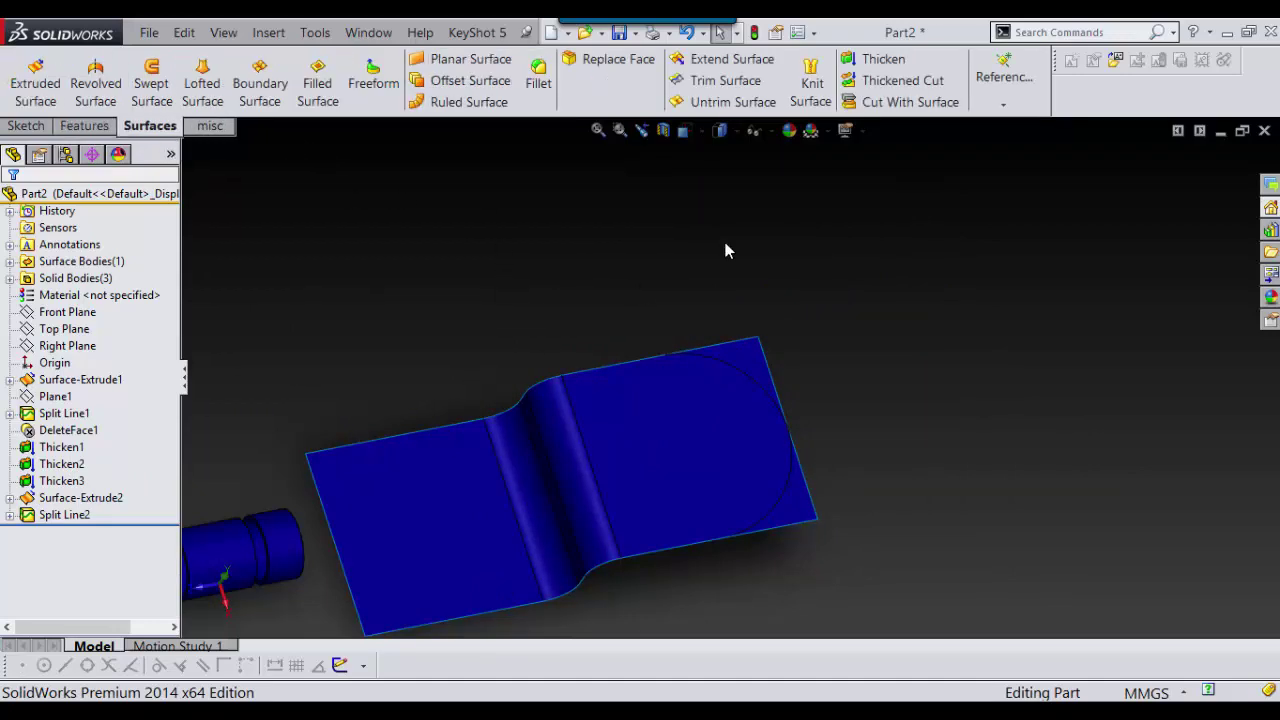
{"action": "left_click", "coordinate": [210, 127]}
{"action": "left_click", "coordinate": [342, 85]}
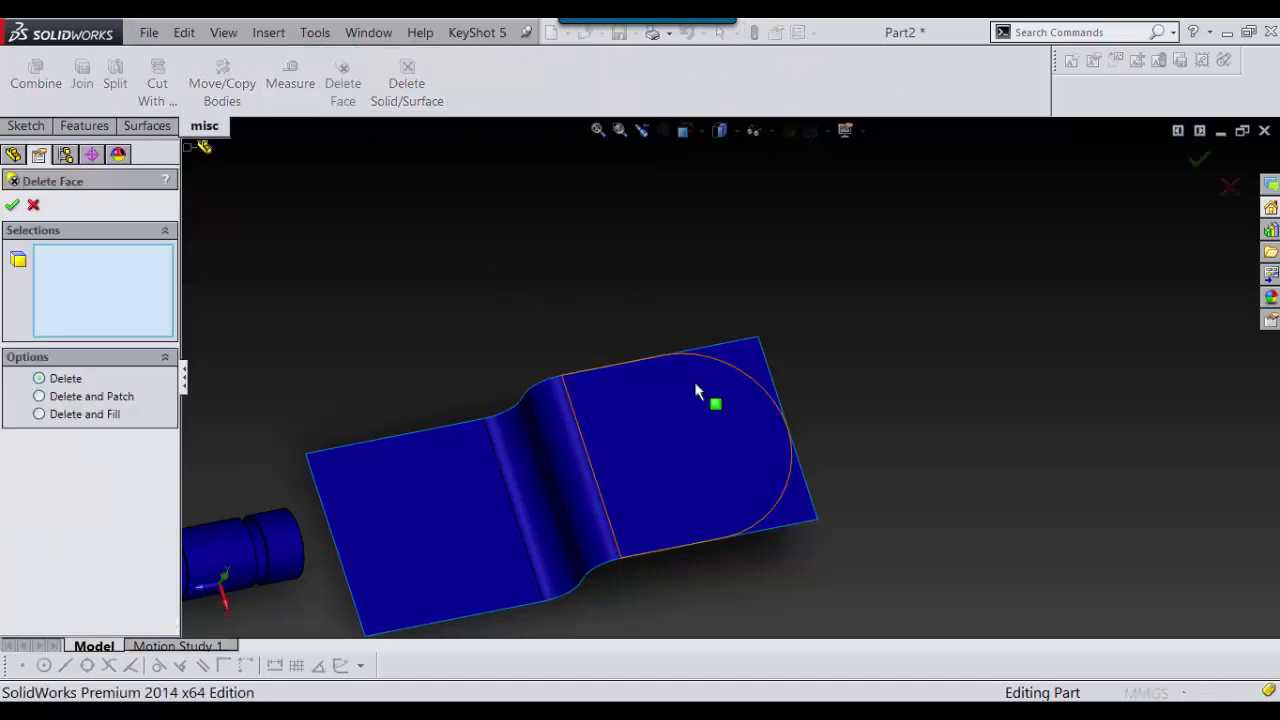
{"action": "scroll", "coordinate": [698, 392], "scroll_direction": "down", "scroll_amount": 3}
{"action": "left_click", "coordinate": [767, 331]}
{"action": "left_click", "coordinate": [893, 605]}
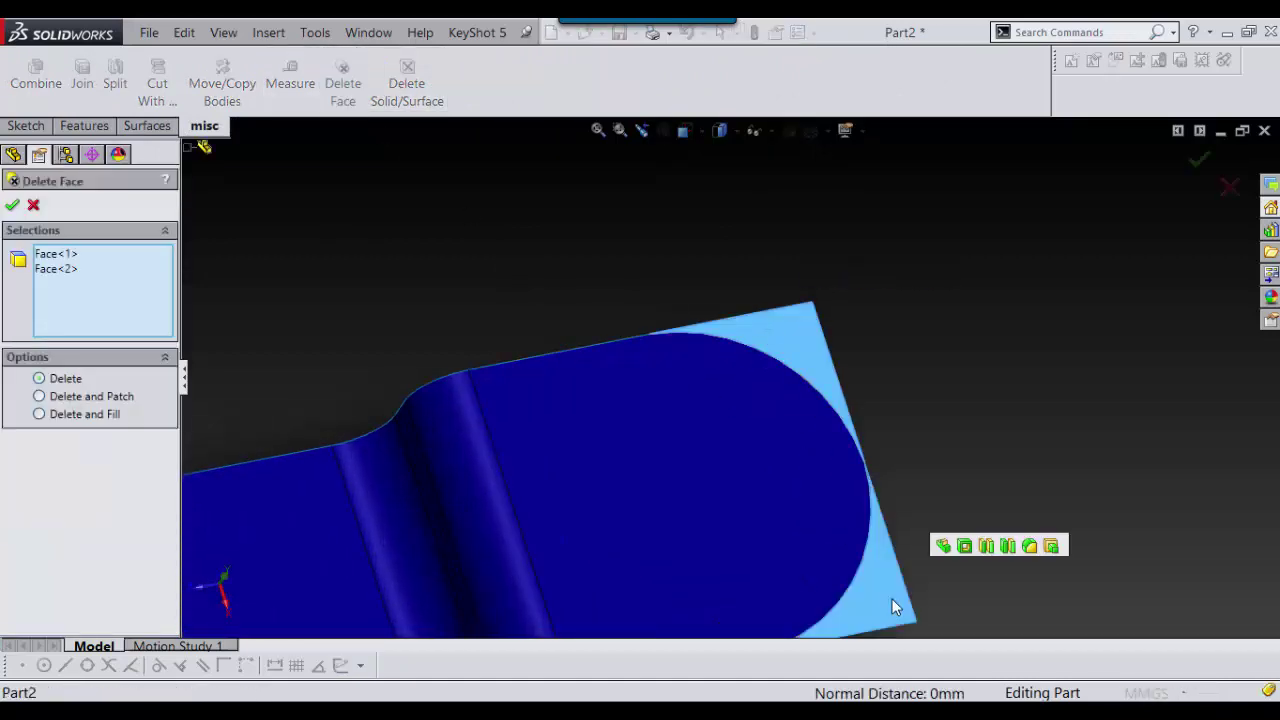
{"action": "key", "text": "Return"}
{"action": "middle_click_drag", "start_coordinate": [892, 599], "coordinate": [697, 372]}
{"action": "left_click", "coordinate": [697, 372]}
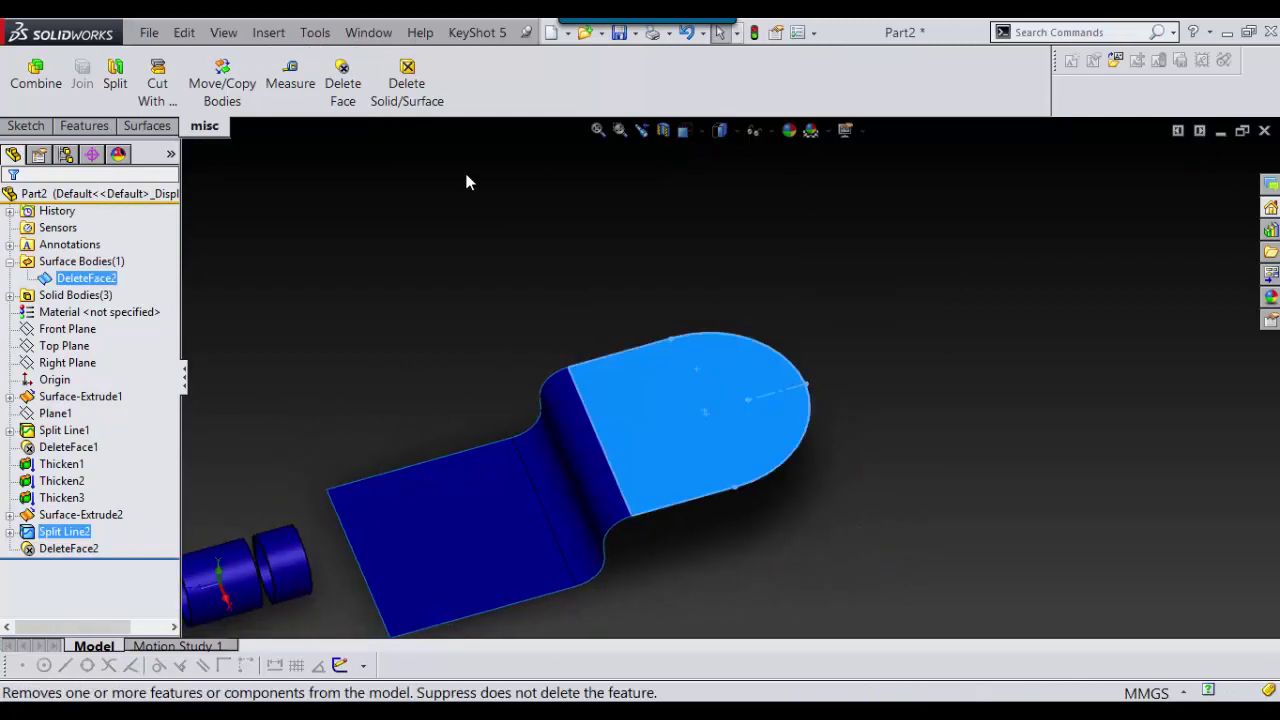
{"action": "left_click", "coordinate": [391, 201]}
- Thicken the round-ended stepped surface by 2 mm to one side, with merged result and automatic body selection
{"action": "left_click", "coordinate": [149, 126]}
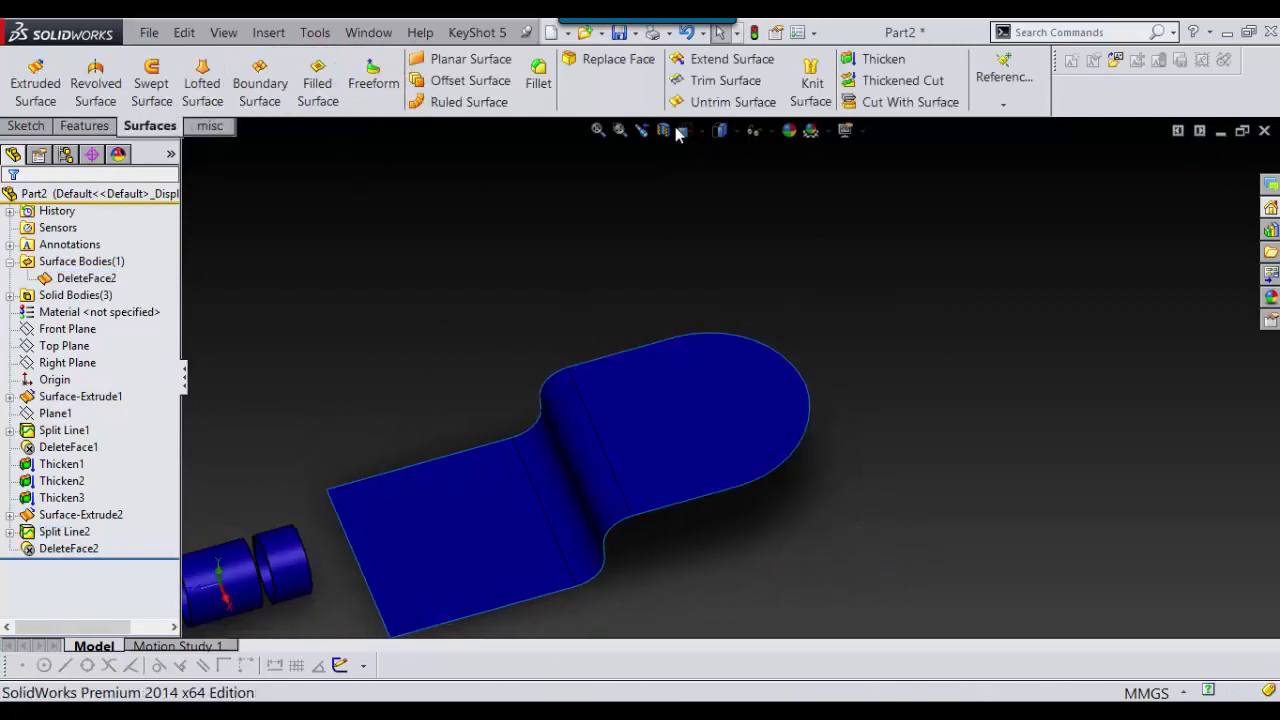
{"action": "left_click", "coordinate": [860, 59]}
{"action": "left_click", "coordinate": [740, 396]}
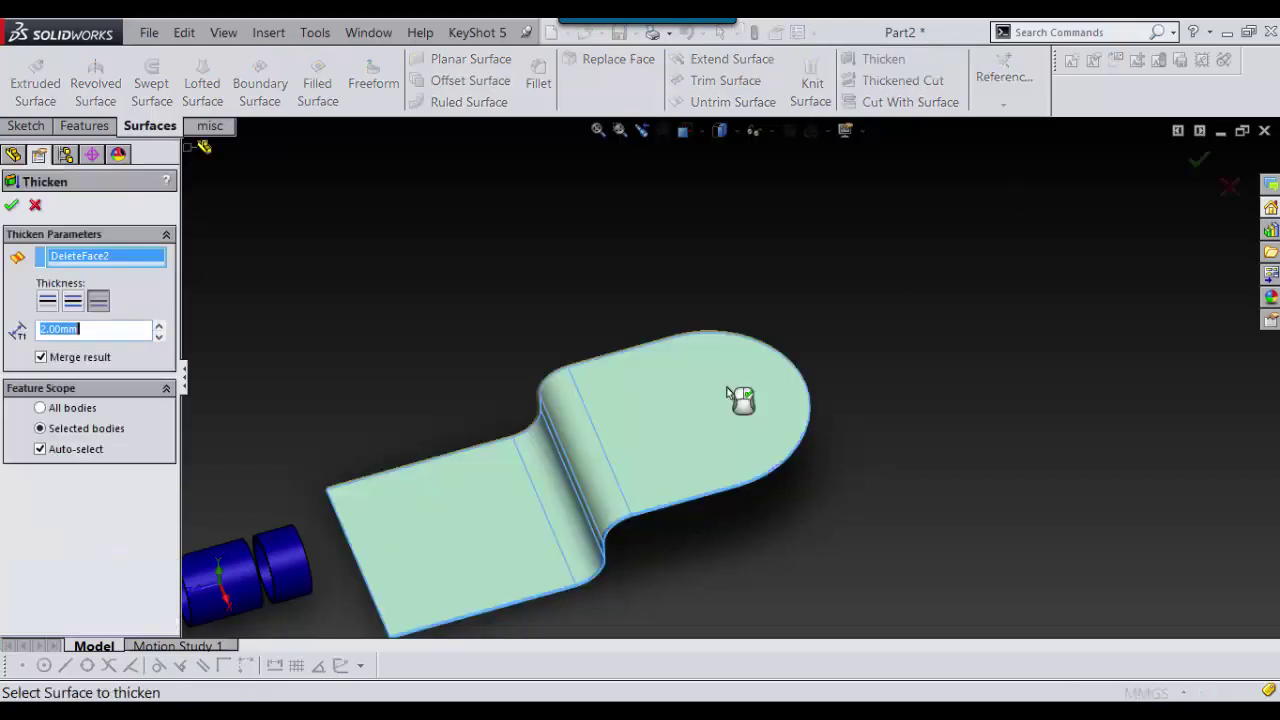
{"action": "scroll", "coordinate": [729, 393], "scroll_direction": "up", "scroll_amount": 3}
{"action": "middle_click_drag", "start_coordinate": [714, 463], "coordinate": [637, 434]}
{"action": "scroll", "coordinate": [637, 446], "scroll_direction": "down", "scroll_amount": 8}
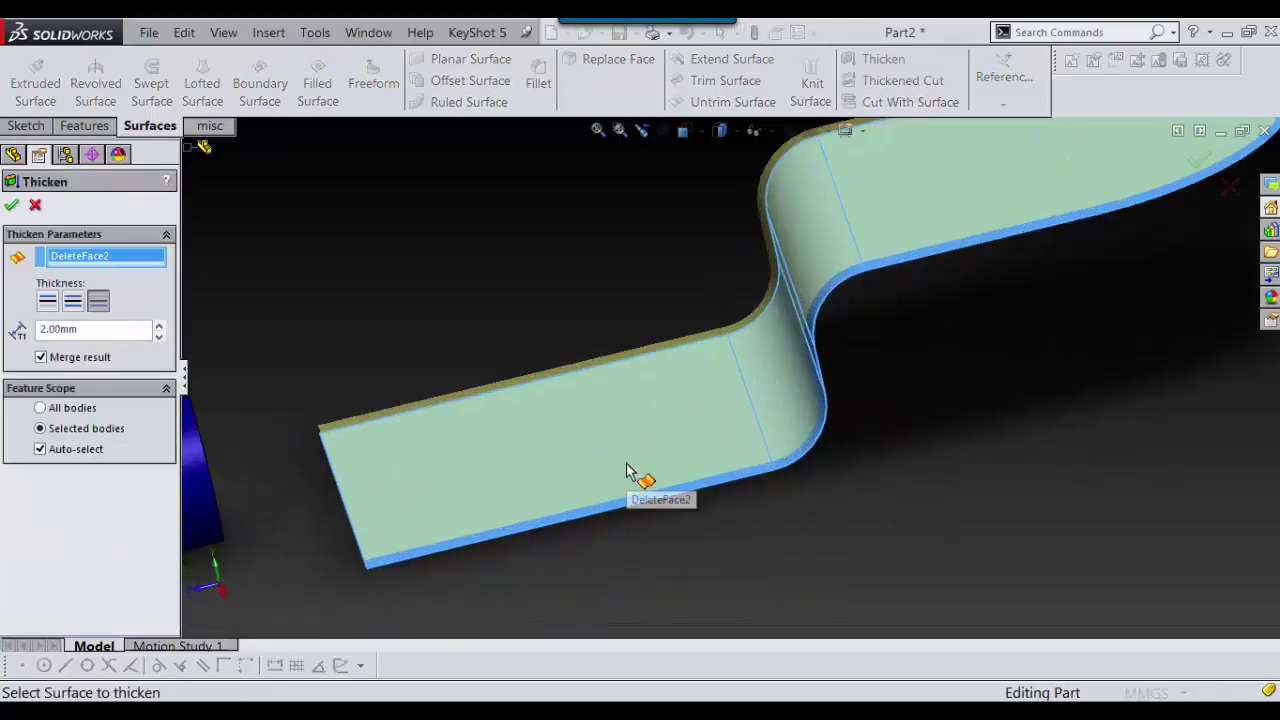
{"action": "left_click", "coordinate": [12, 206]}
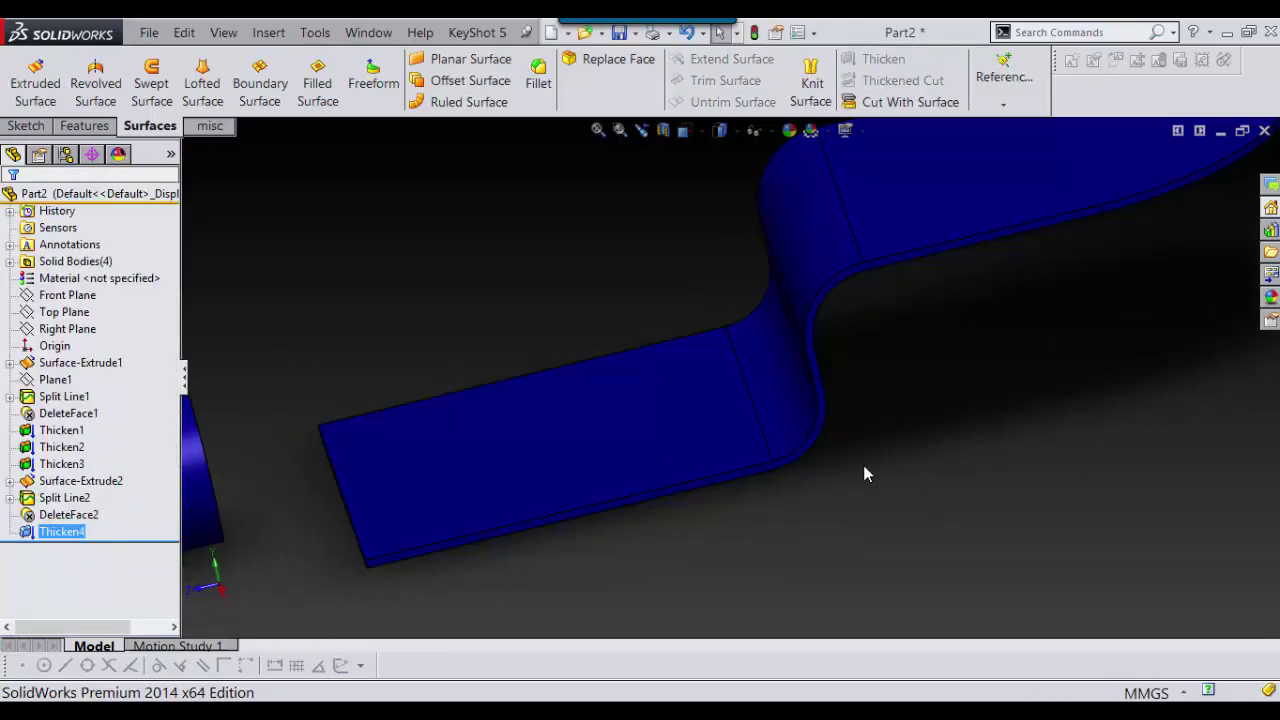
{"action": "scroll", "coordinate": [863, 465], "scroll_direction": "up", "scroll_amount": 3}
{"action": "middle_click_drag", "start_coordinate": [971, 309], "coordinate": [1009, 457]}
{"action": "middle_click_drag", "start_coordinate": [743, 294], "coordinate": [917, 380]}
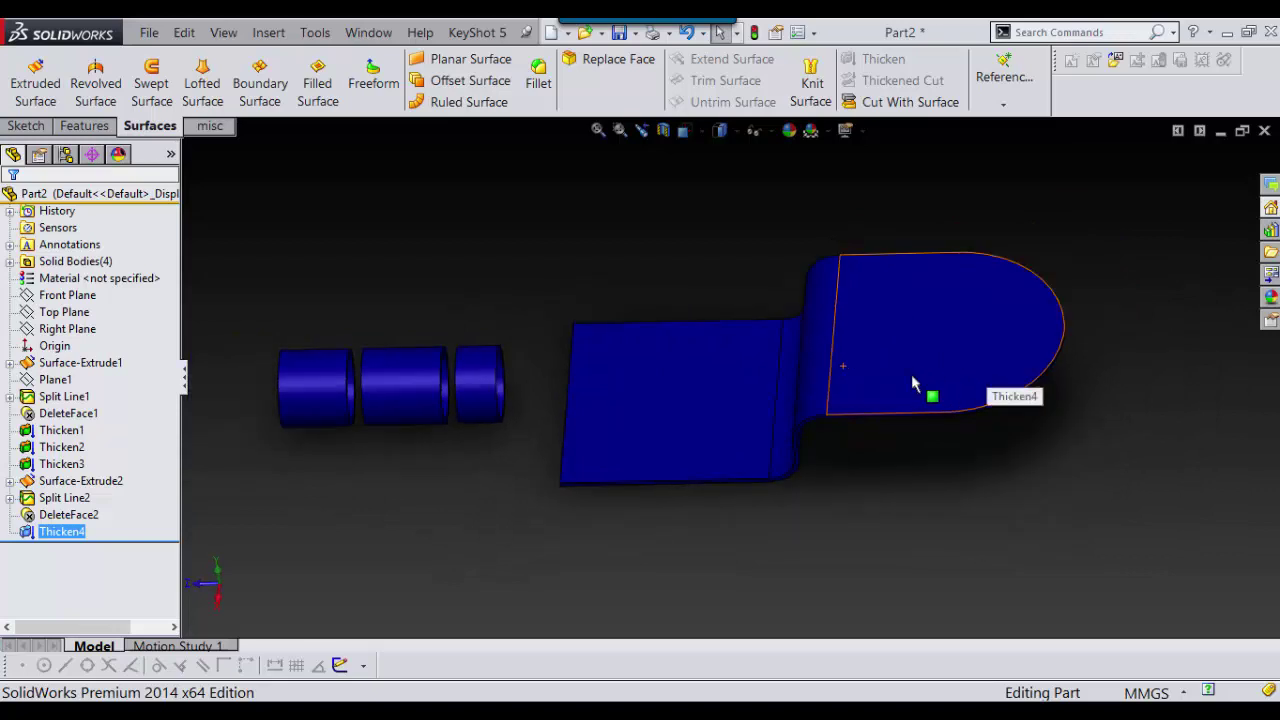
{"action": "middle_click_drag", "start_coordinate": [797, 371], "coordinate": [759, 356]}
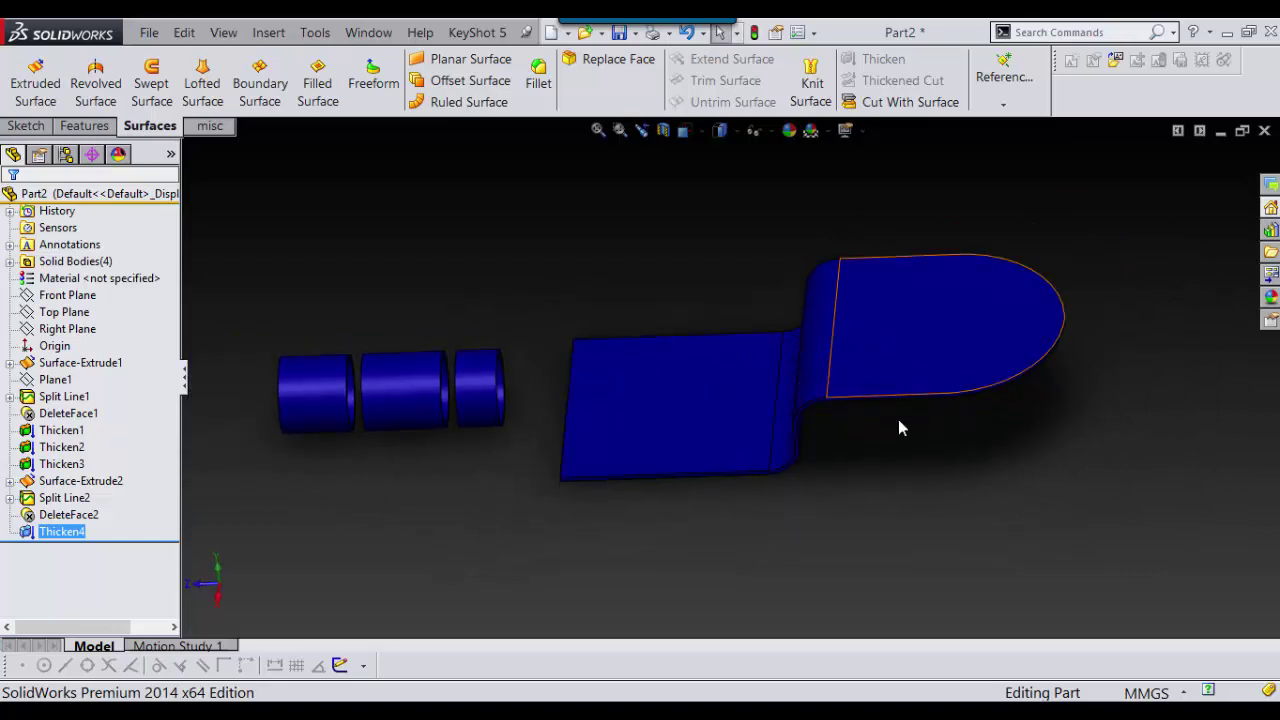